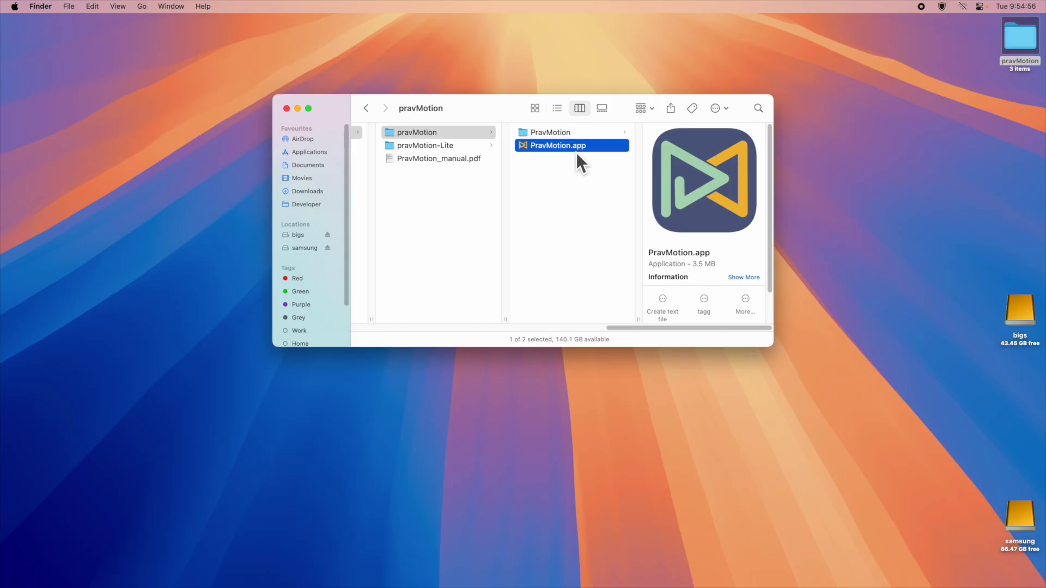
# - Look through the contents of the pravMotion and pravMotion-Lite folders, including each app and its effect folder
pyautogui.click(537, 131)
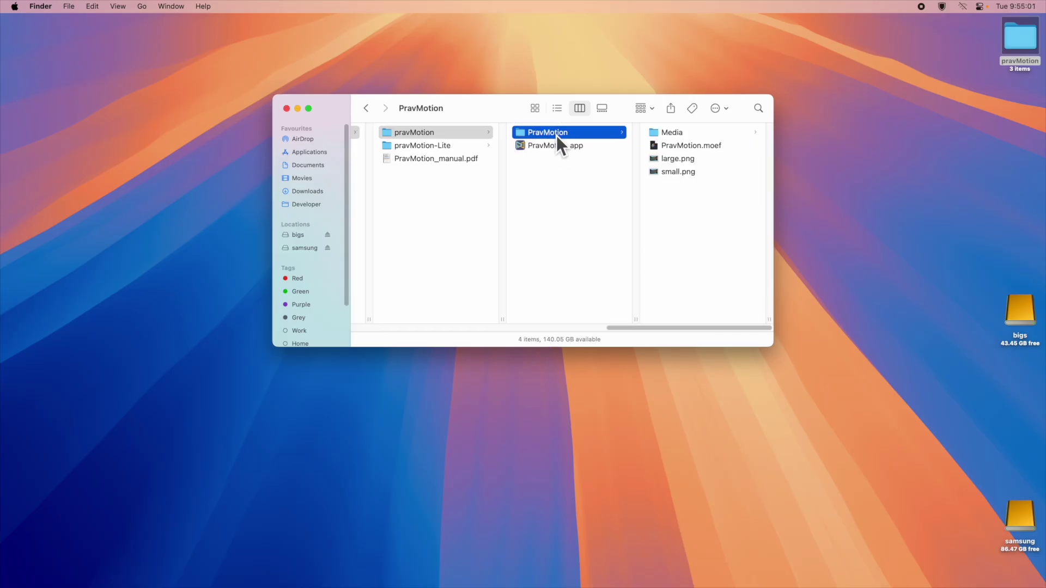
pyautogui.click(415, 147)
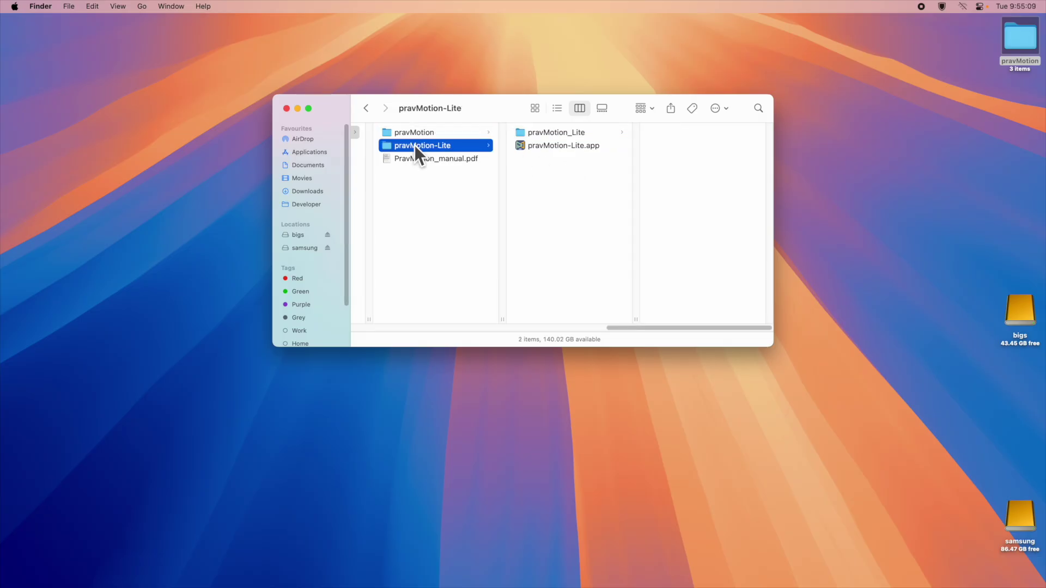
pyautogui.click(551, 146)
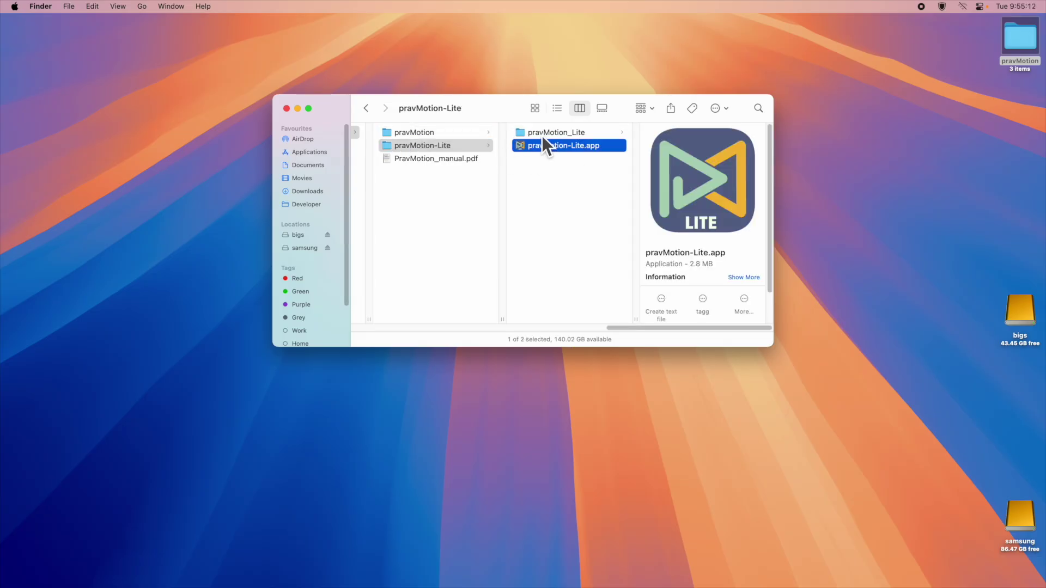
pyautogui.click(574, 133)
pyautogui.click(545, 169)
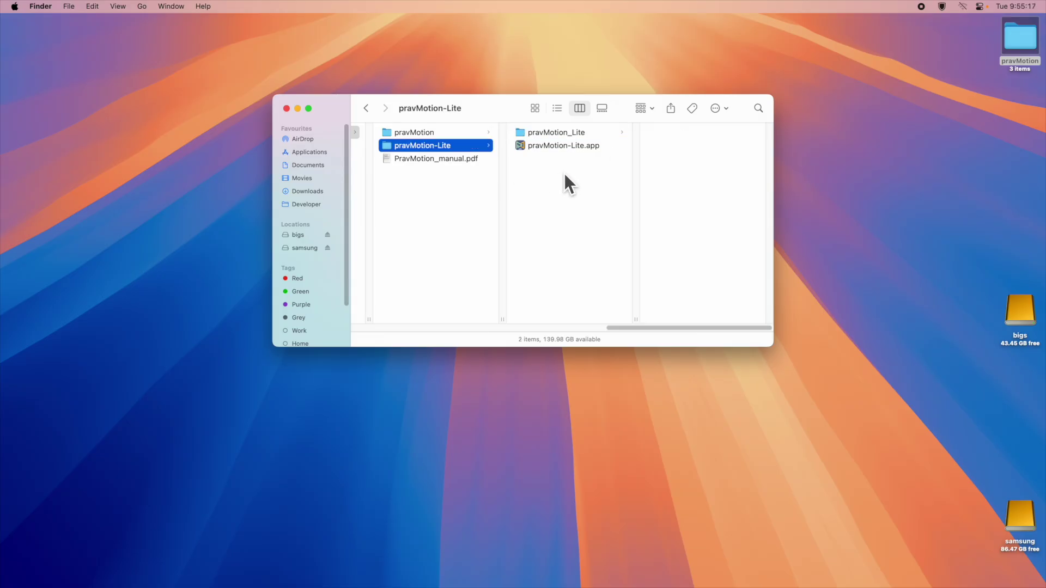
# - Copy PravMotion.app from the pravMotion folder into the Applications folder
pyautogui.click(428, 133)
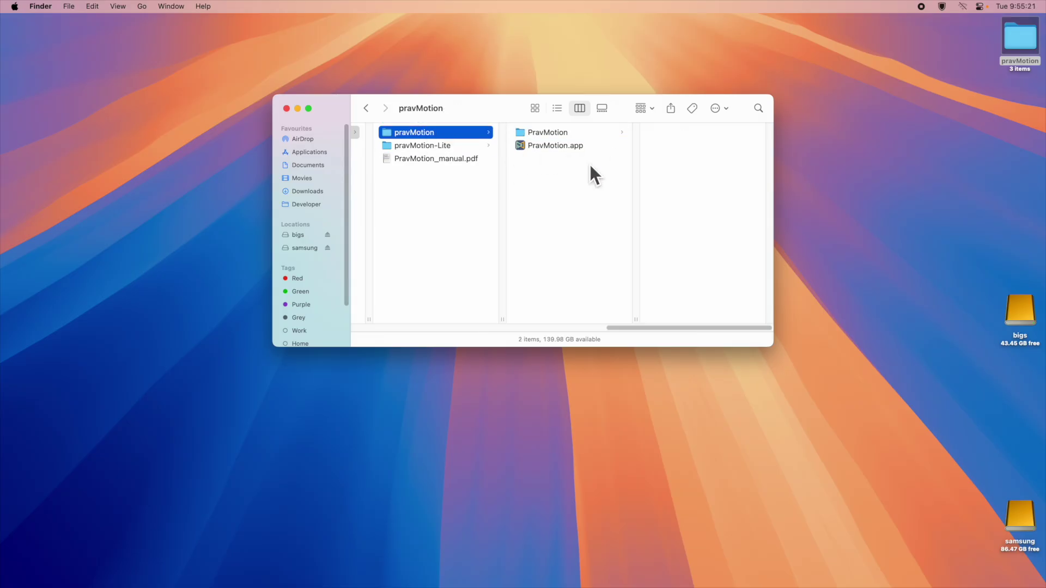
pyautogui.click(534, 144)
pyautogui.rightClick(535, 144)
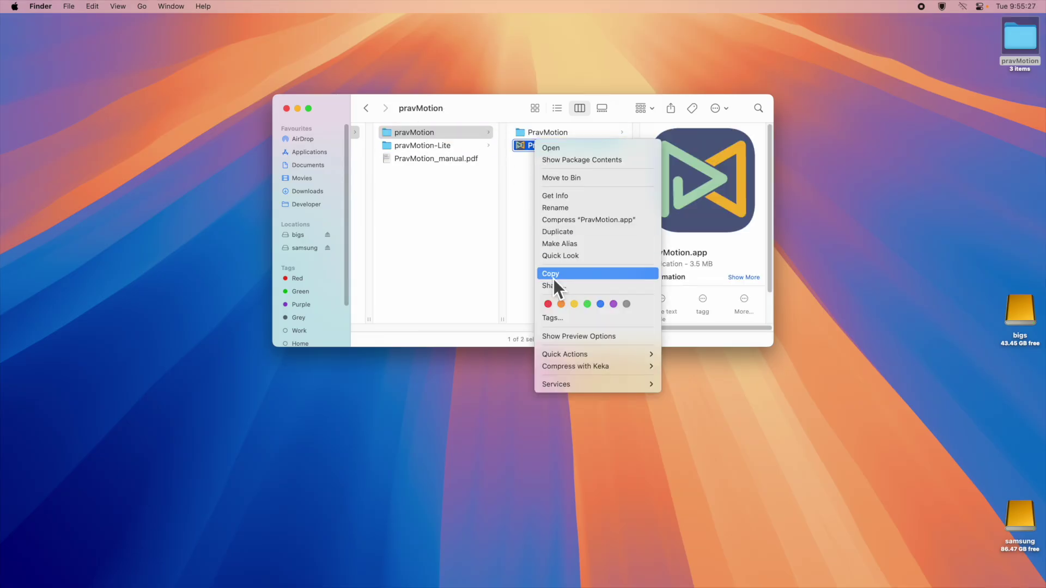
pyautogui.click(551, 274)
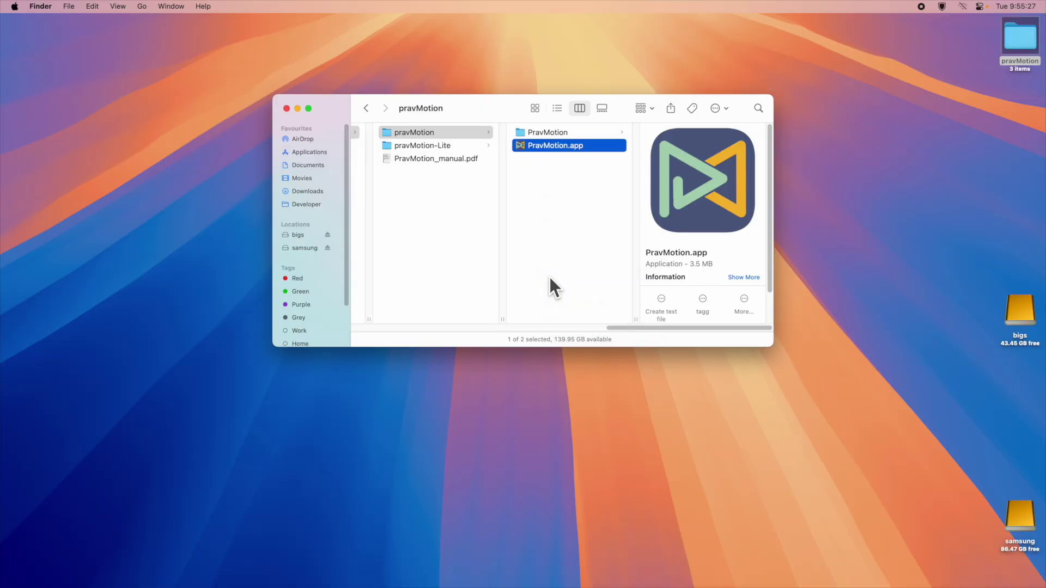
pyautogui.click(309, 155)
pyautogui.scroll(-10, 434, 297)
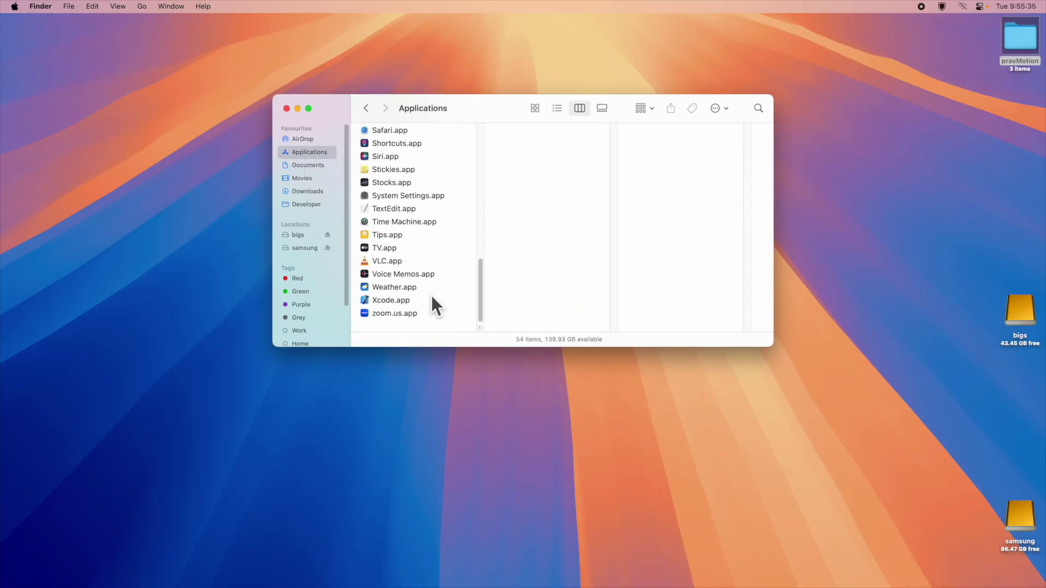
pyautogui.rightClick(414, 330)
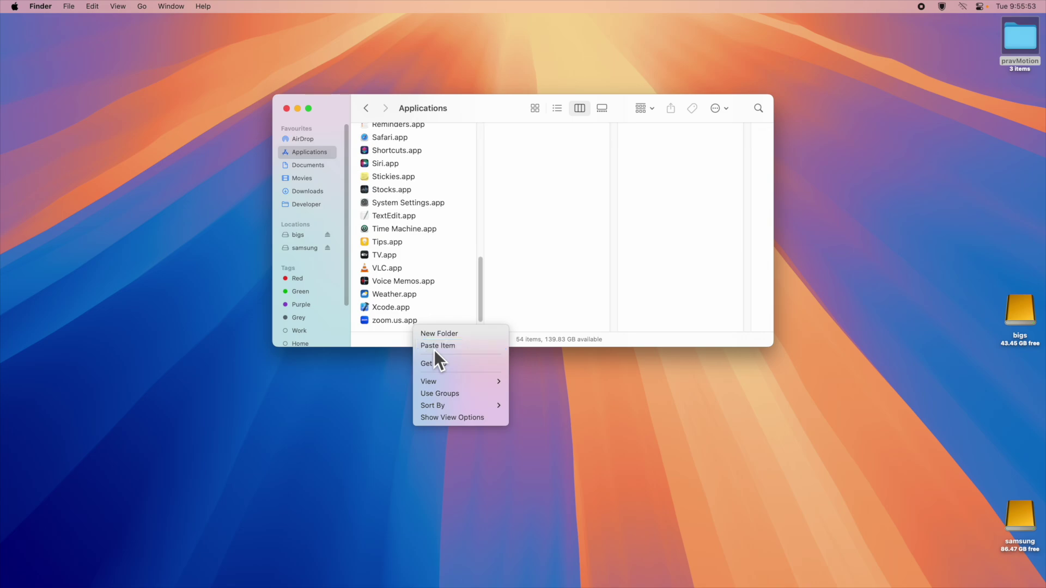
pyautogui.click(435, 347)
# - Find PravMotion.app in the Applications folder and launch it
pyautogui.scroll(3, 437, 229)
pyautogui.click(390, 184)
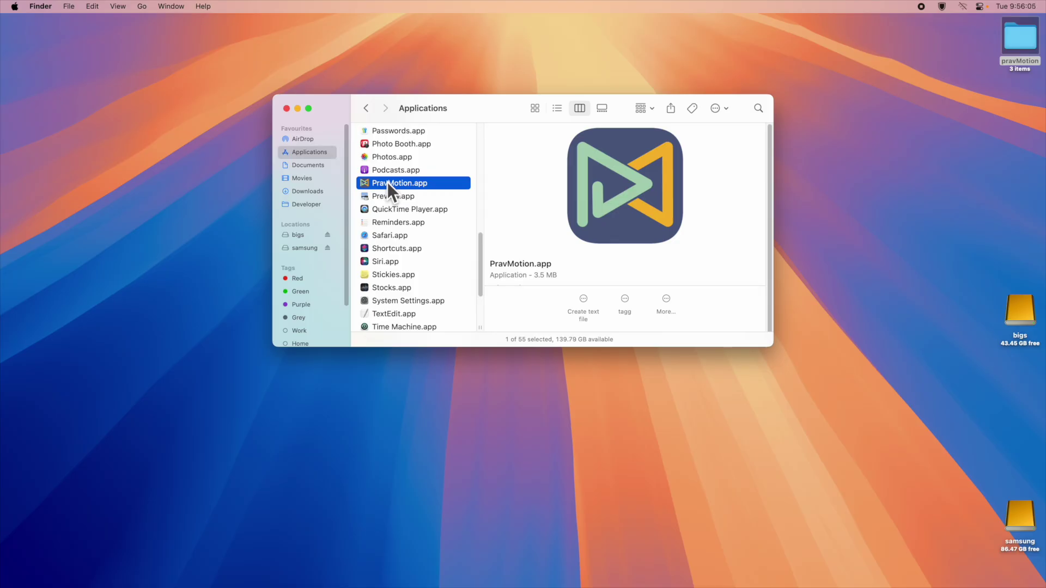
pyautogui.rightClick(387, 182)
pyautogui.click(409, 186)
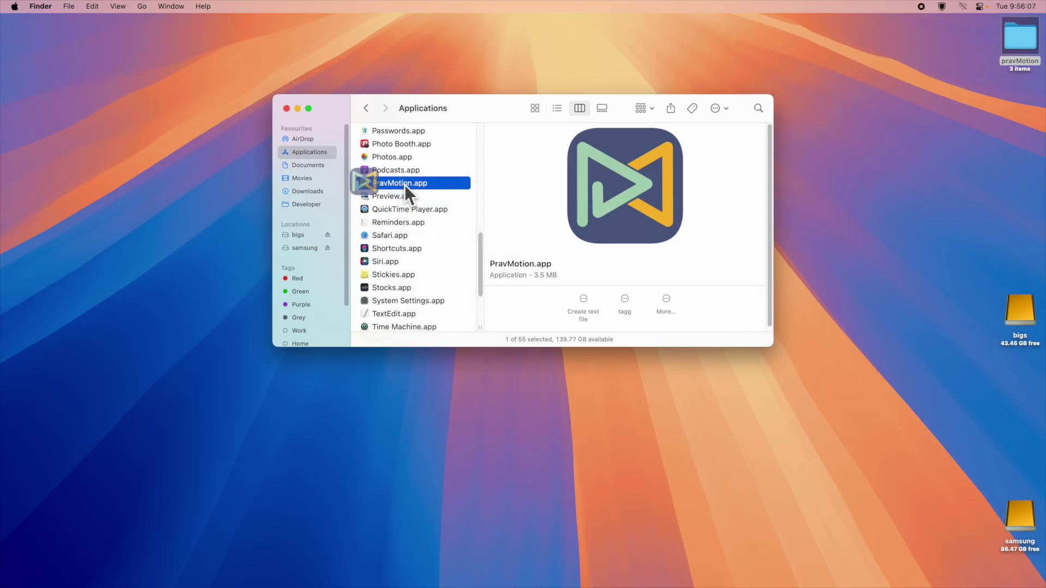
# - Move the empty PravMotion window aside and quit PravMotion
pyautogui.moveTo(286, 164); pyautogui.dragTo(215, 286)
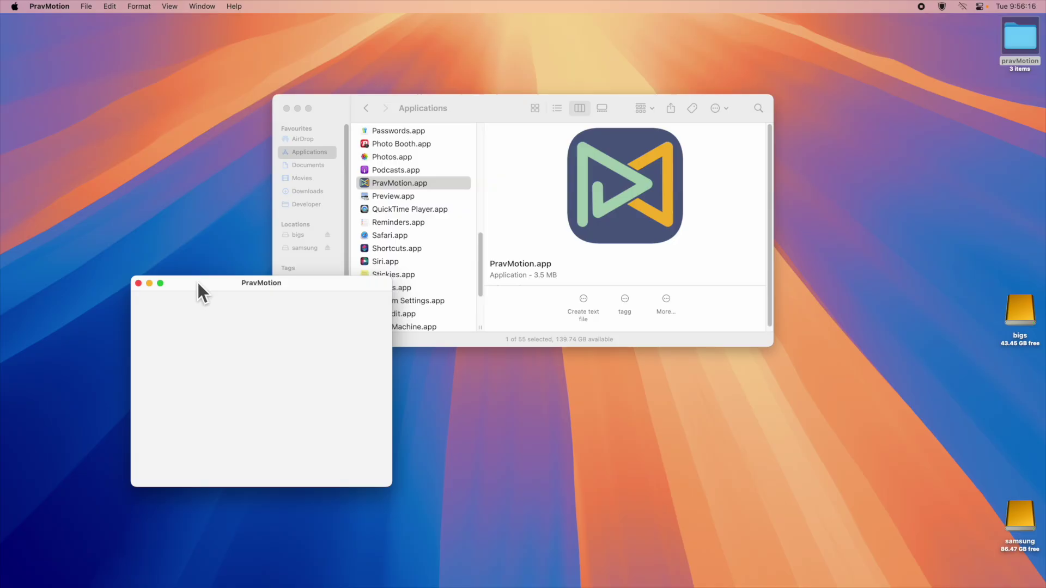
pyautogui.moveTo(198, 282); pyautogui.dragTo(207, 224)
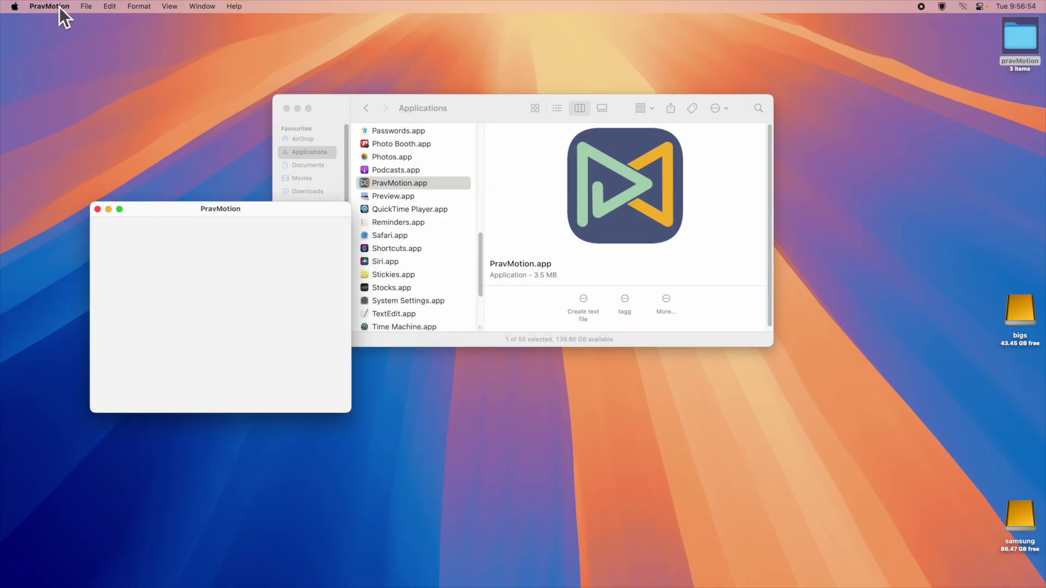
pyautogui.click(59, 7)
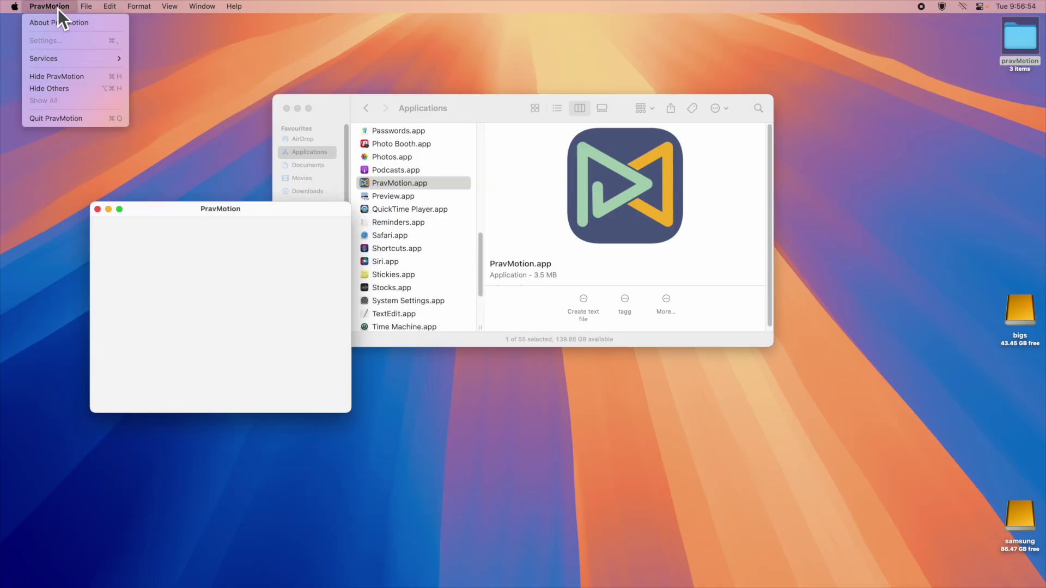
pyautogui.click(62, 120)
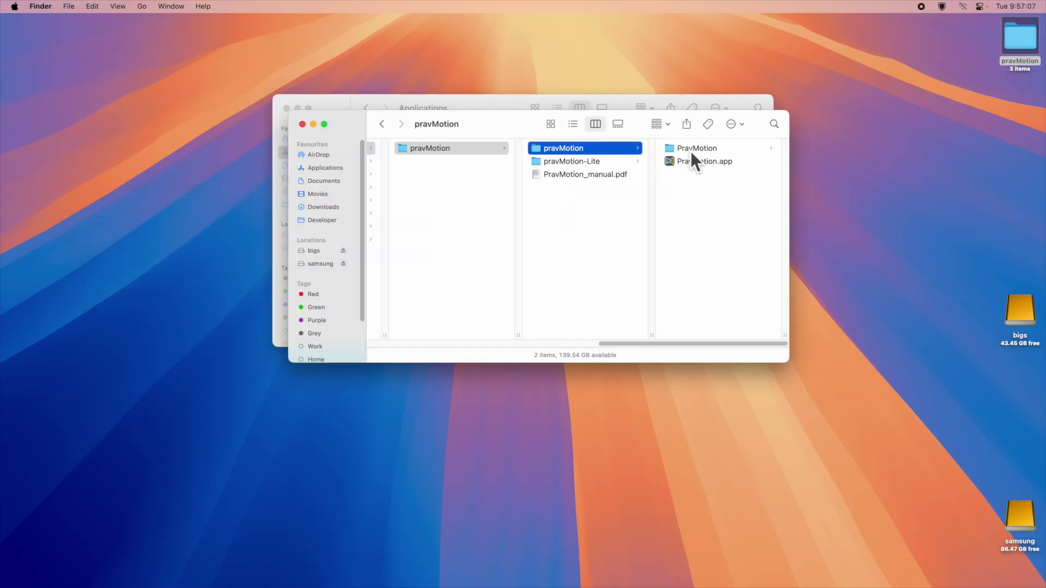
# - Copy the PravMotion effect folder that sits beside PravMotion.app in the pravMotion folder
pyautogui.click(690, 149)
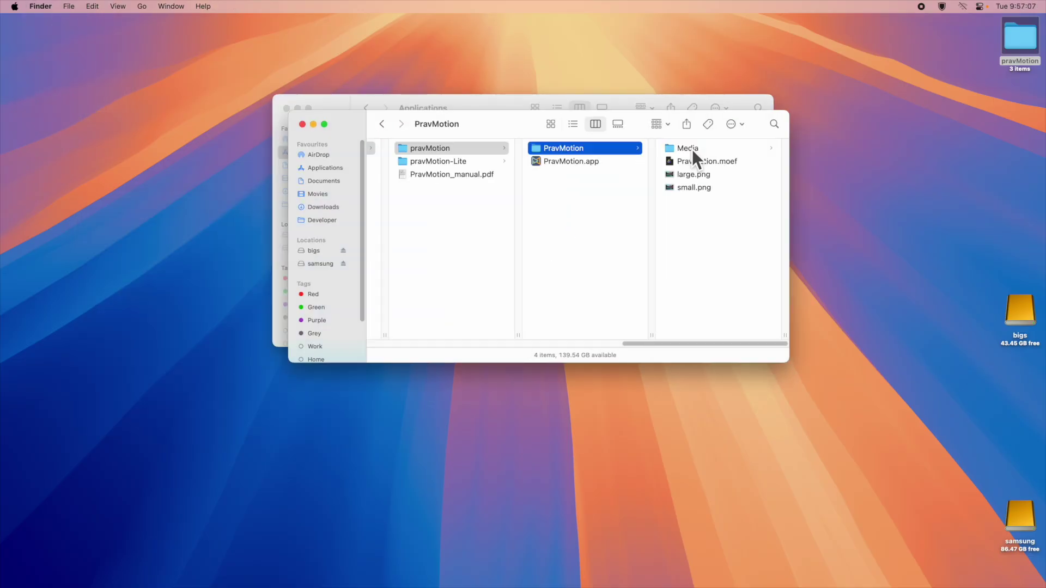
pyautogui.rightClick(577, 151)
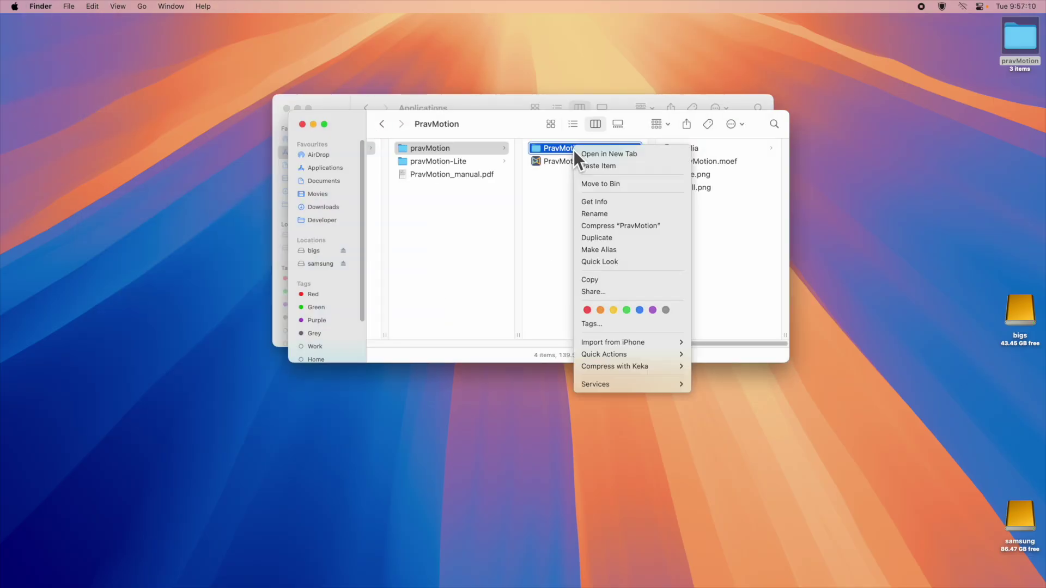
pyautogui.click(594, 280)
# - Go to the home folder and open the Motion Templates folder inside Movies
pyautogui.click(145, 7)
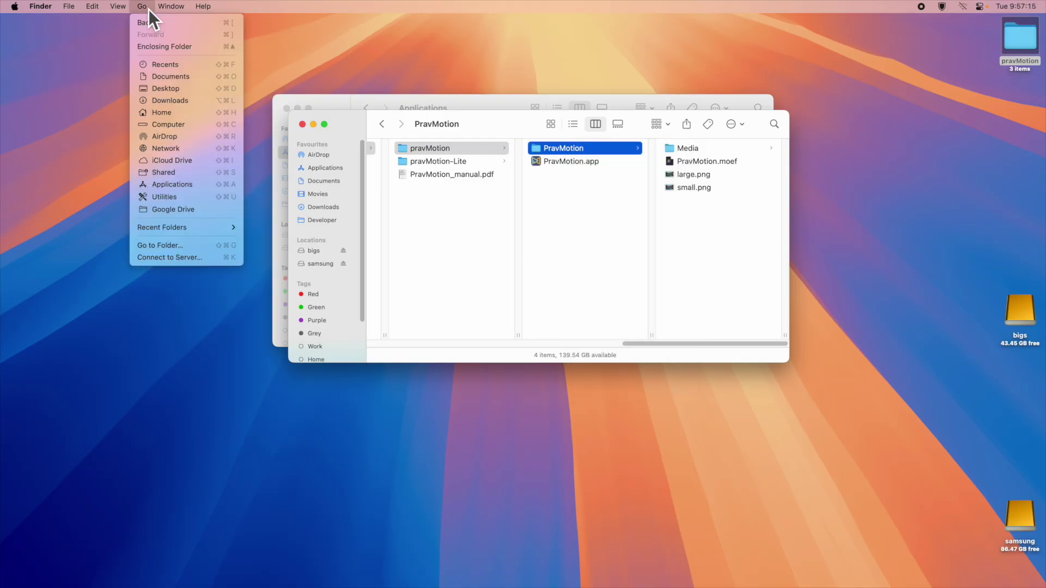
pyautogui.click(204, 114)
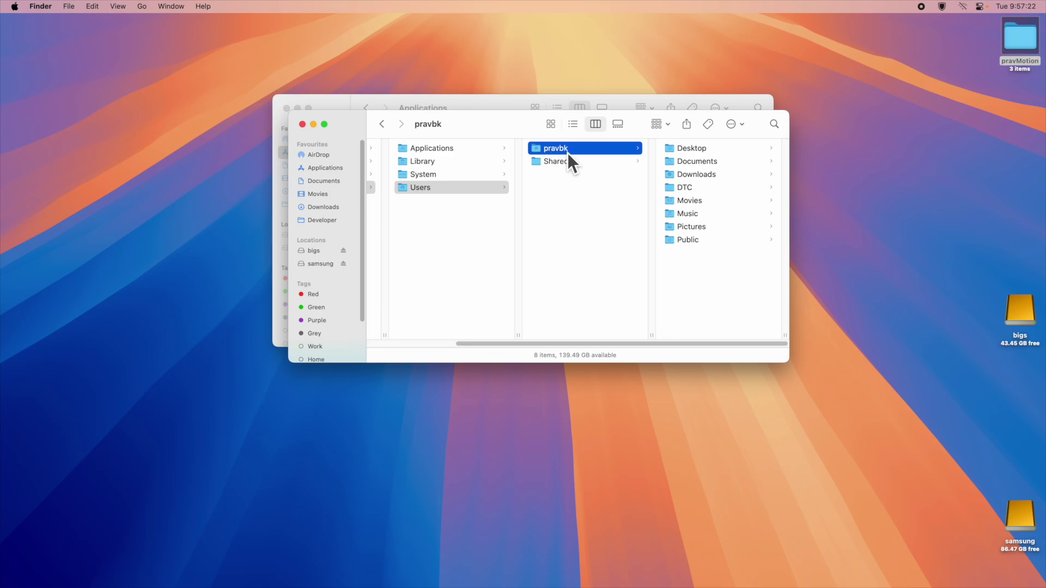
pyautogui.click(701, 204)
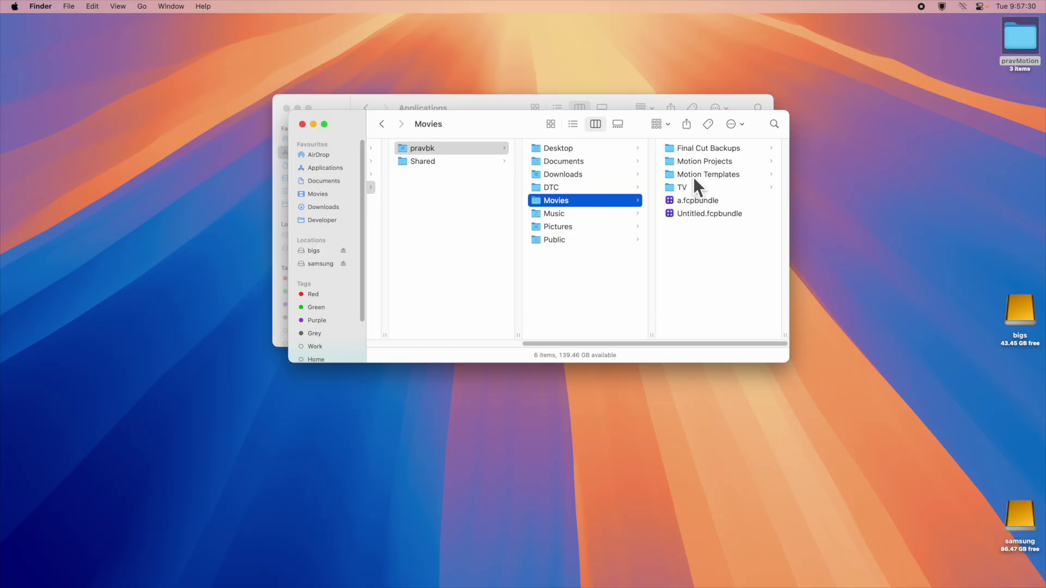
pyautogui.click(727, 178)
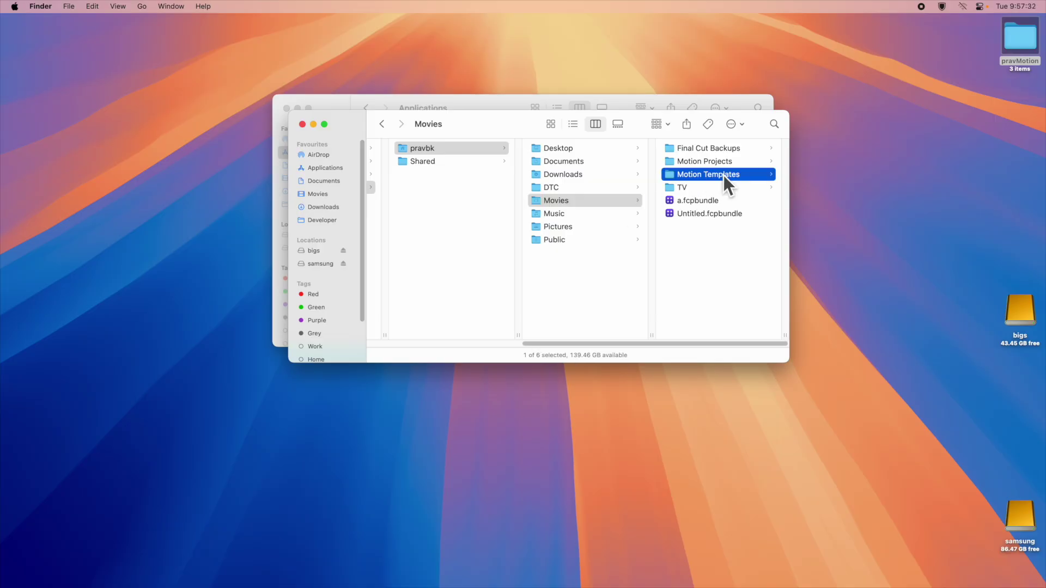
pyautogui.rightClick(582, 239)
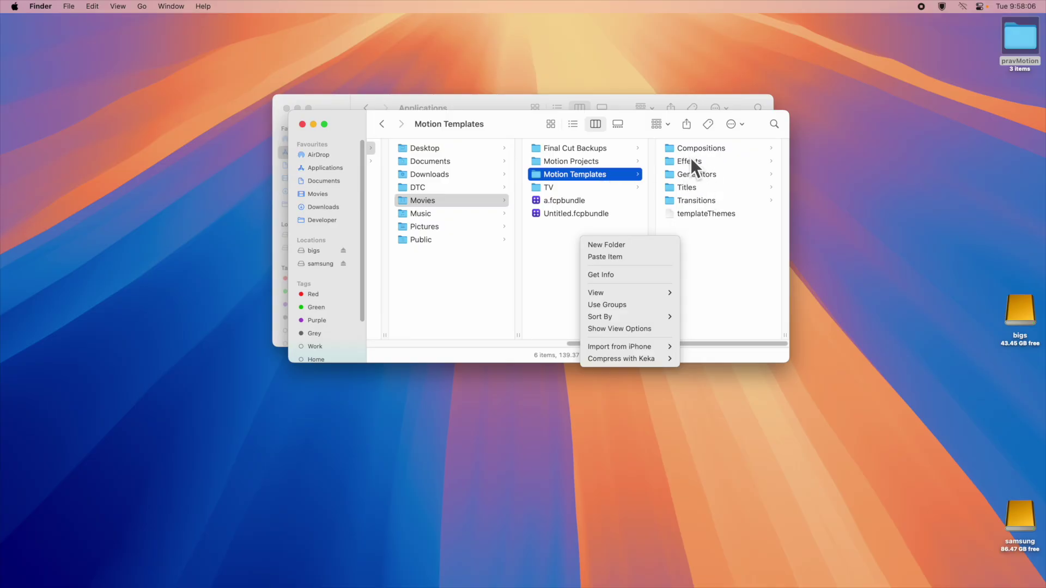
pyautogui.click(704, 253)
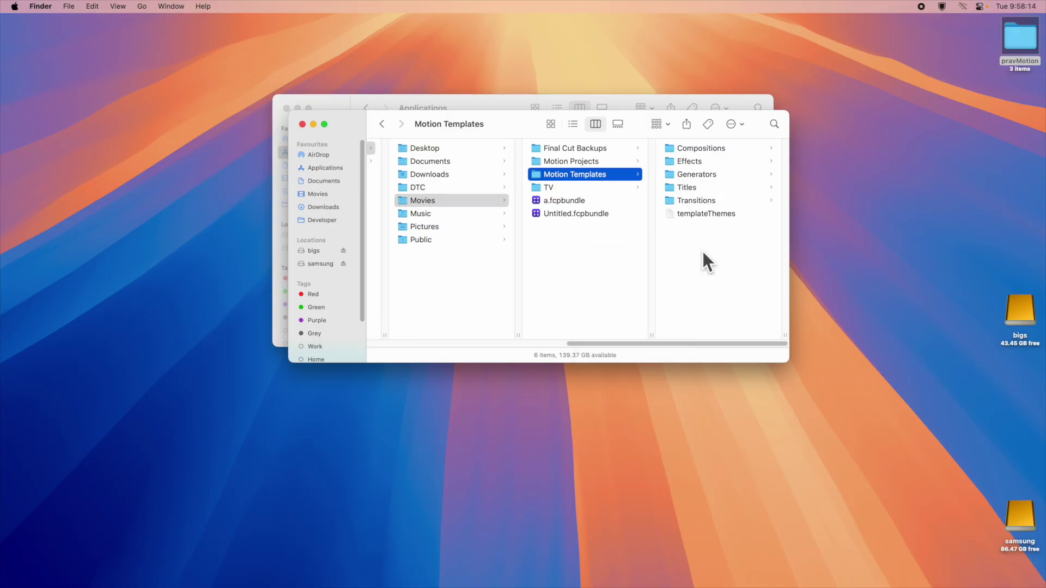
# - Create a new folder named Tutorial inside the Effects folder of Motion Templates
pyautogui.click(694, 162)
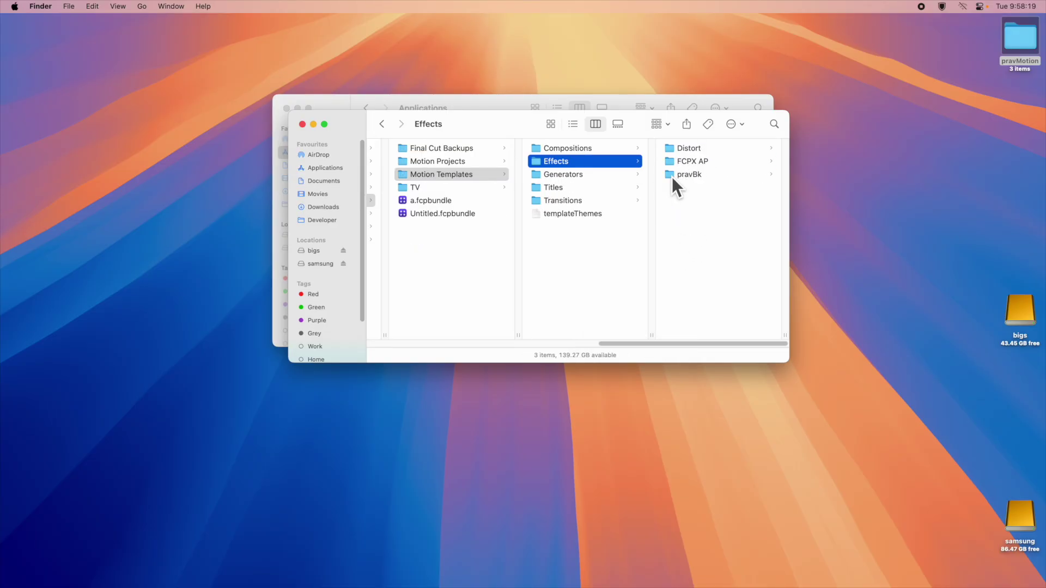
pyautogui.rightClick(695, 202)
pyautogui.click(708, 206)
pyautogui.write('Tutorial')
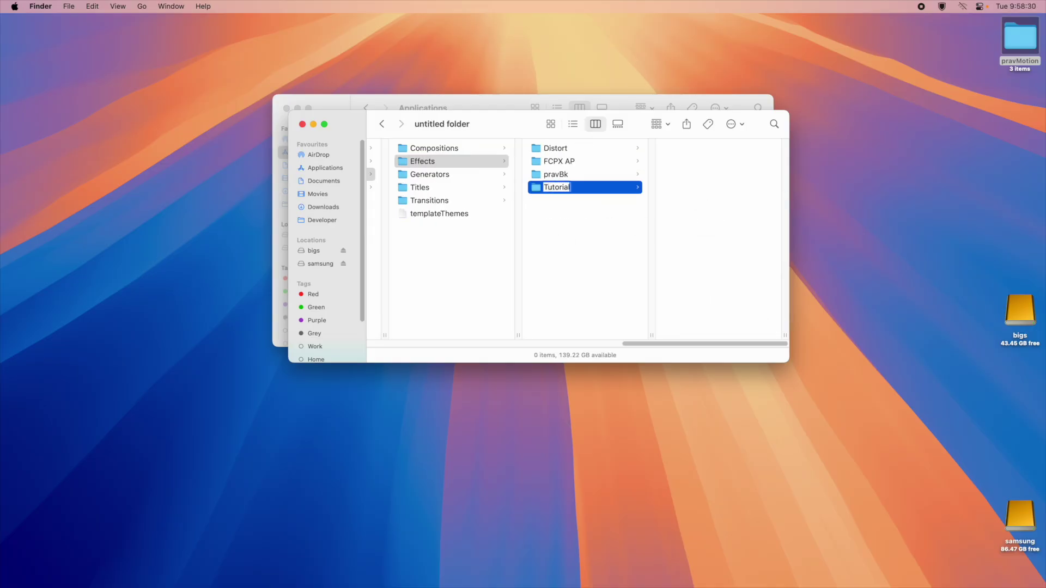
pyautogui.press('Return')
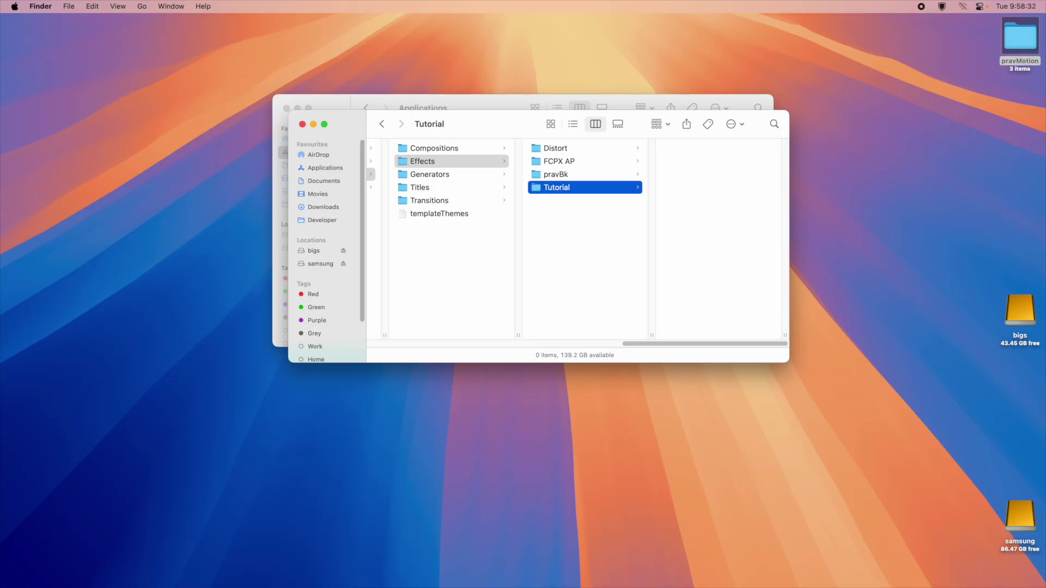
# - Paste the copied PravMotion folder into the Tutorial folder and open it
pyautogui.rightClick(695, 179)
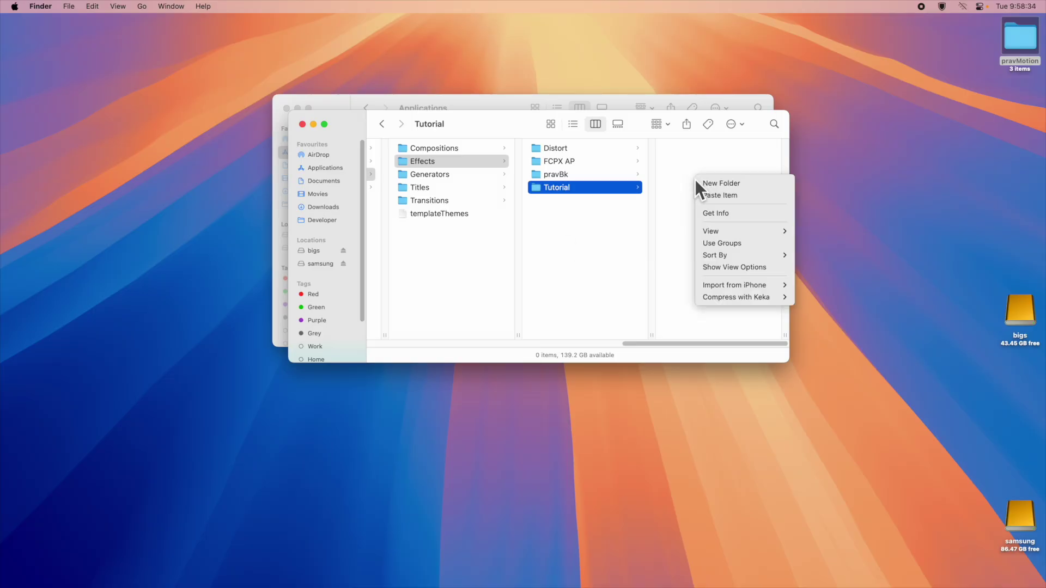
pyautogui.click(727, 195)
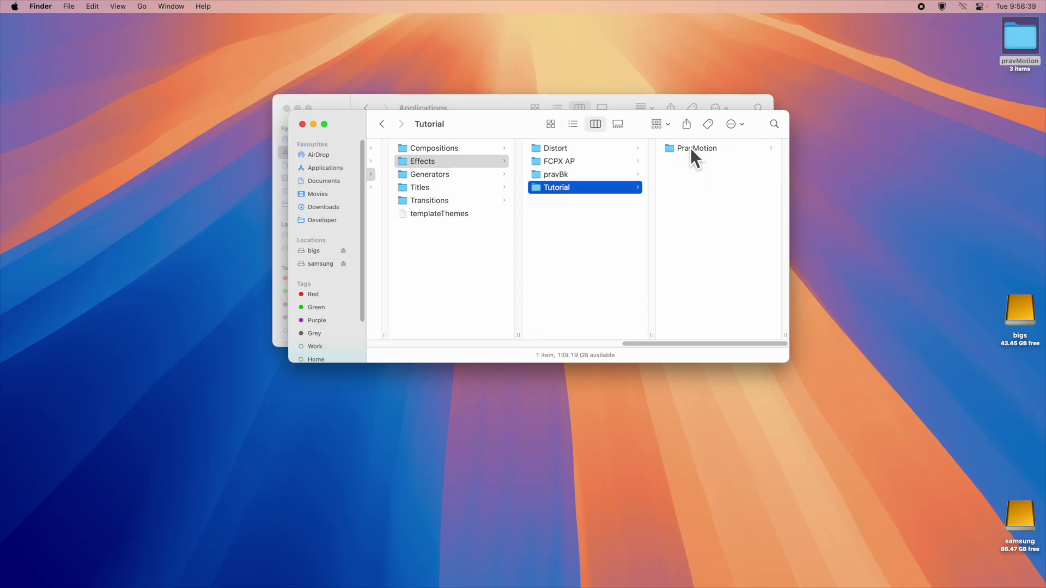
pyautogui.click(690, 148)
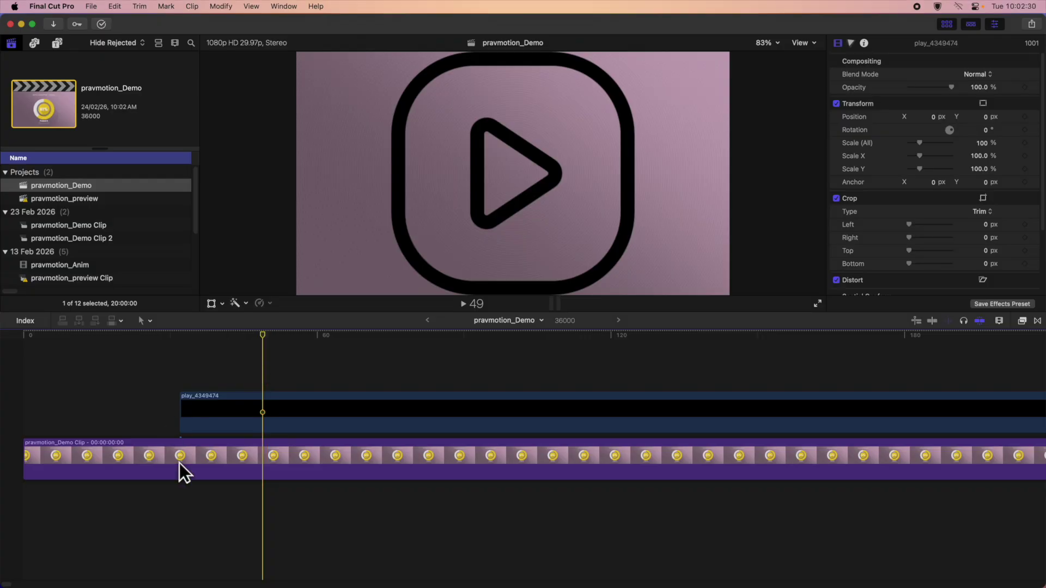
# - In Final Cut Pro, apply the PravMotion effect from the Tutorial video effects category to the play_4349474 clip
pyautogui.click(175, 472)
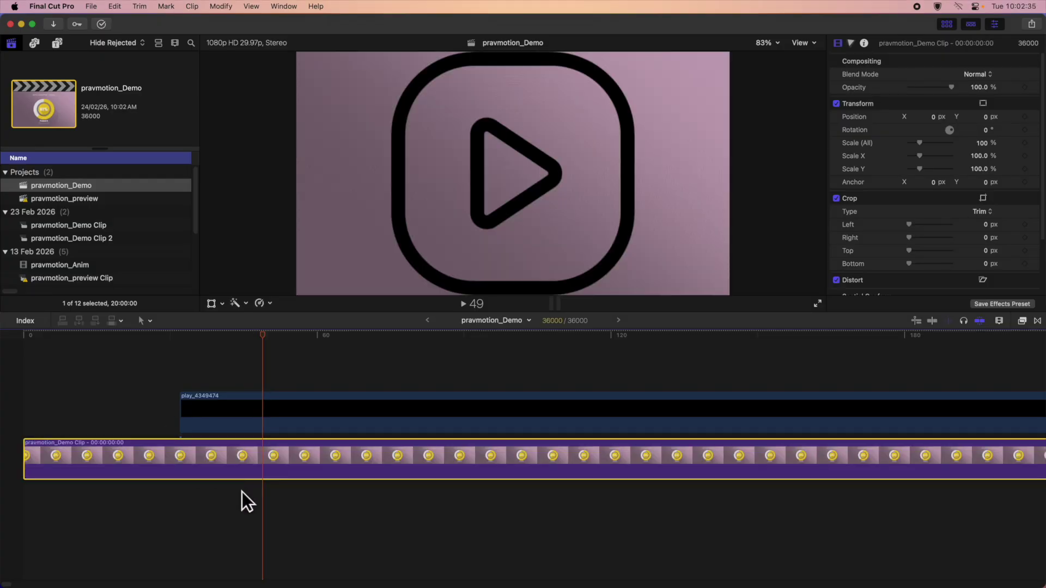
pyautogui.click(253, 410)
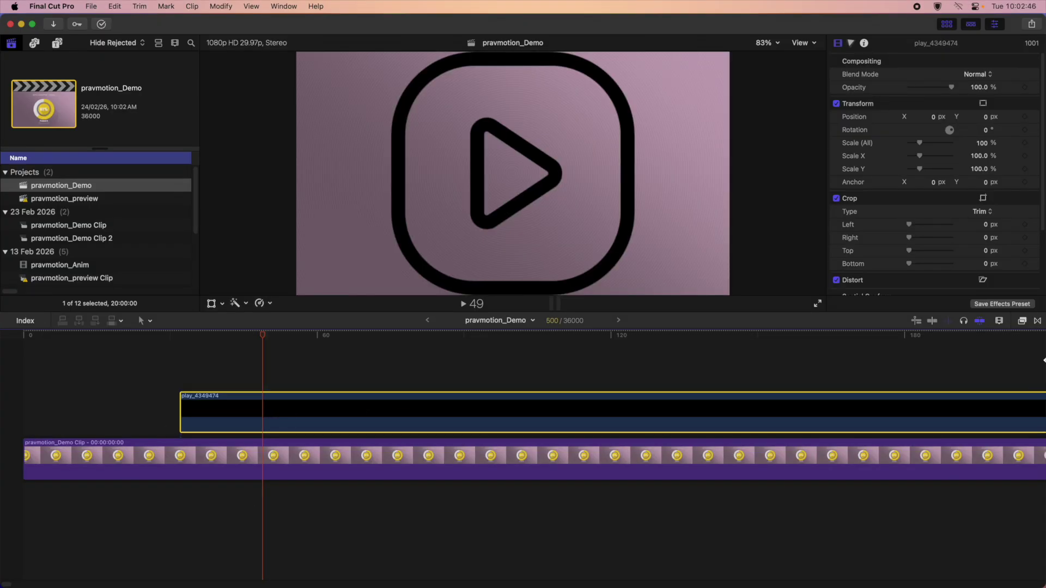
pyautogui.click(1021, 321)
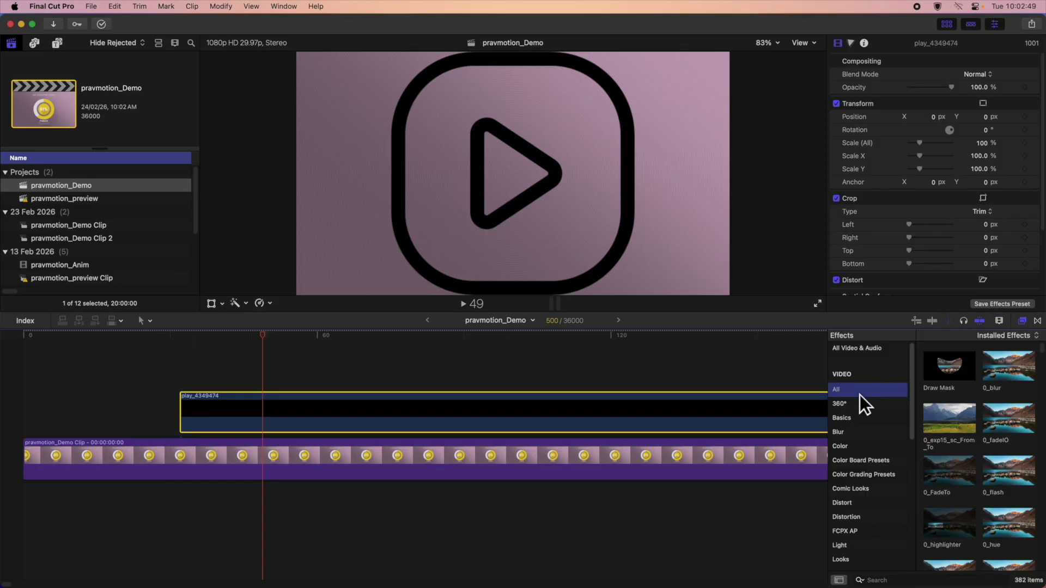
pyautogui.scroll(-3, 859, 409)
pyautogui.scroll(-4, 859, 412)
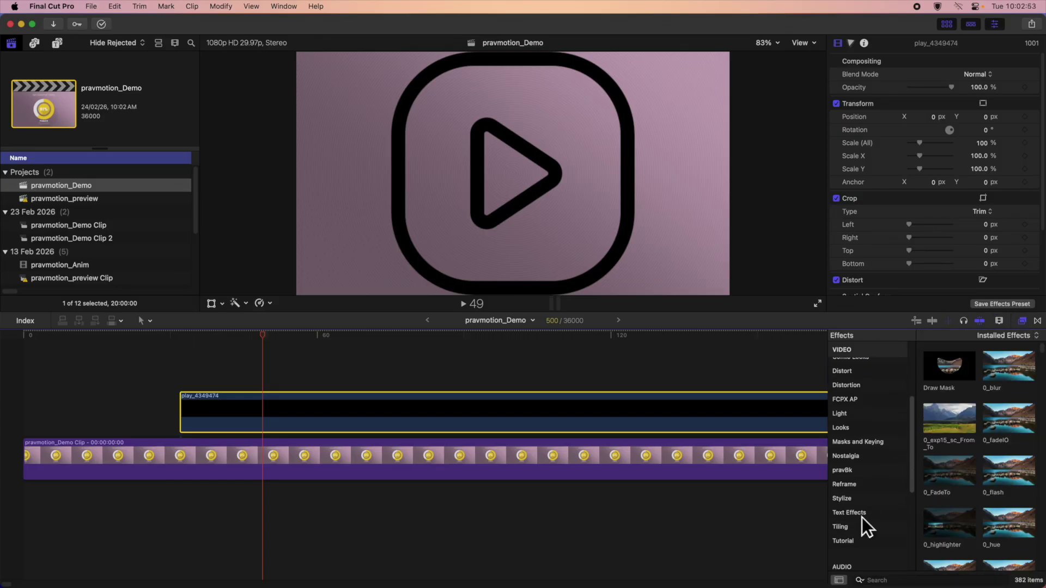
pyautogui.click(848, 541)
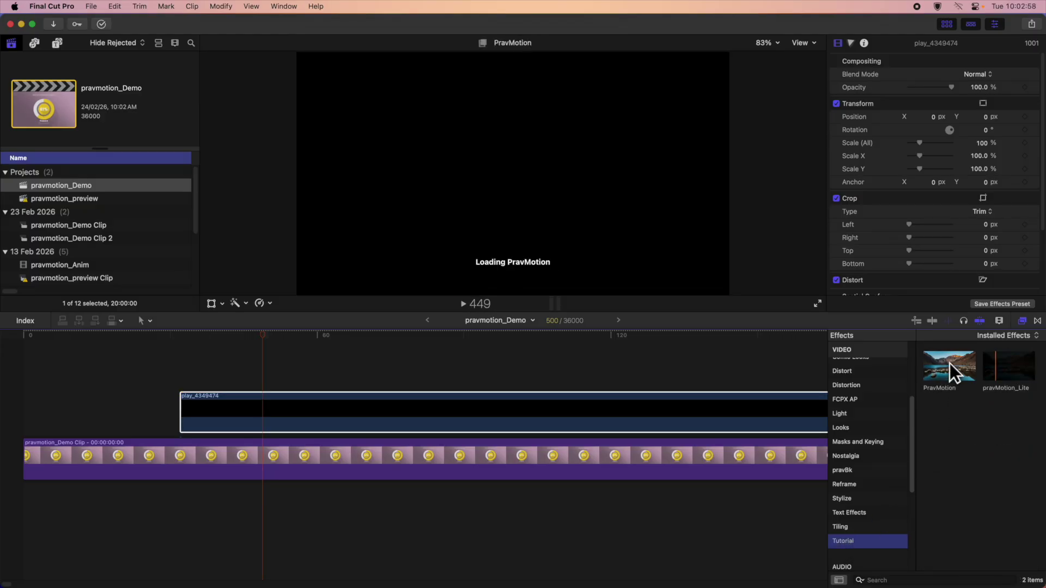
pyautogui.moveTo(945, 375); pyautogui.dragTo(305, 415)
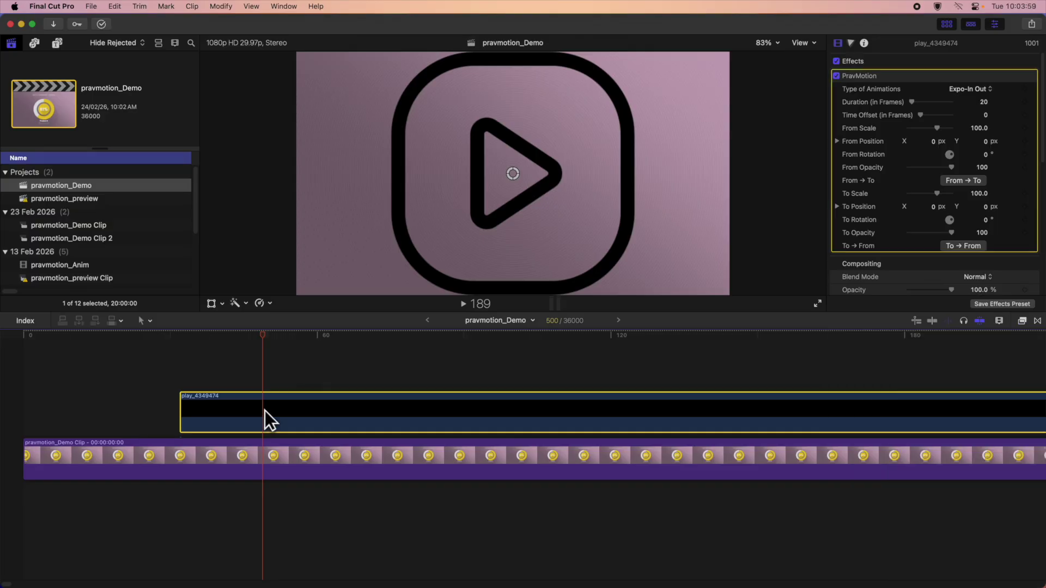
# - Extend the start of the play_4349474 clip to the playhead at frame 49
pyautogui.click(182, 409)
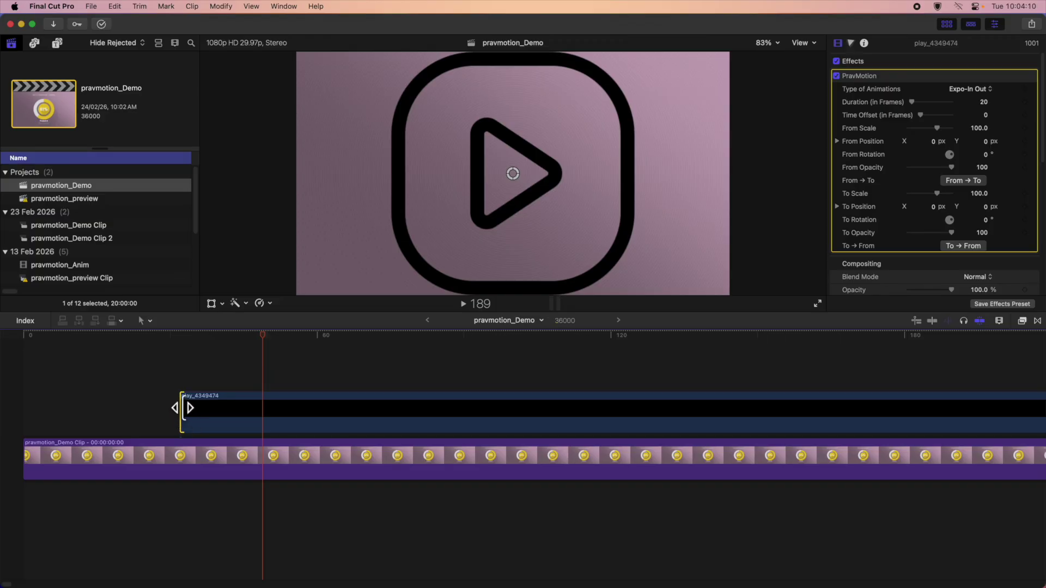
pyautogui.moveTo(268, 418); pyautogui.dragTo(52, 416)
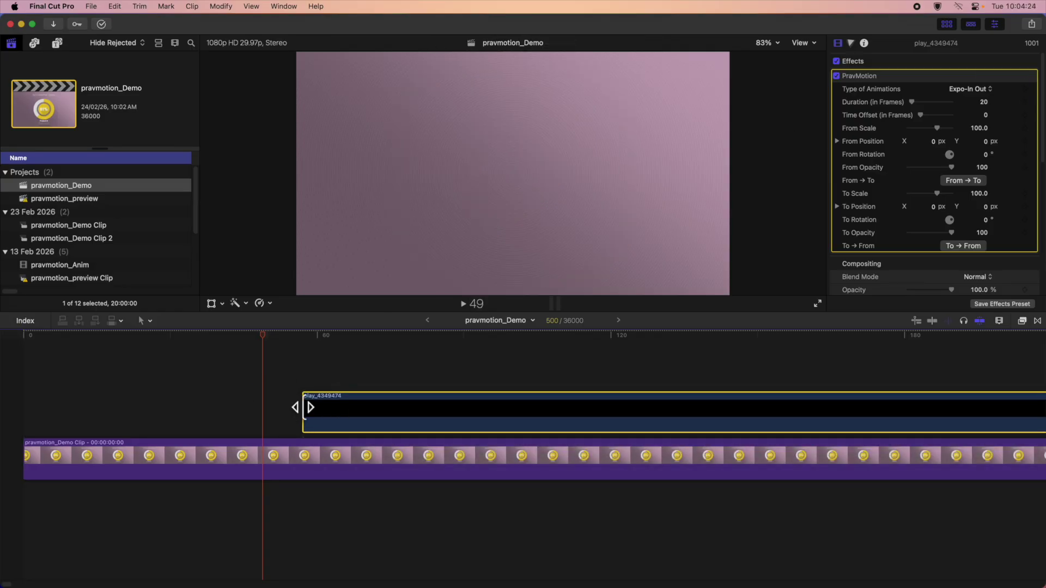
pyautogui.click(303, 407)
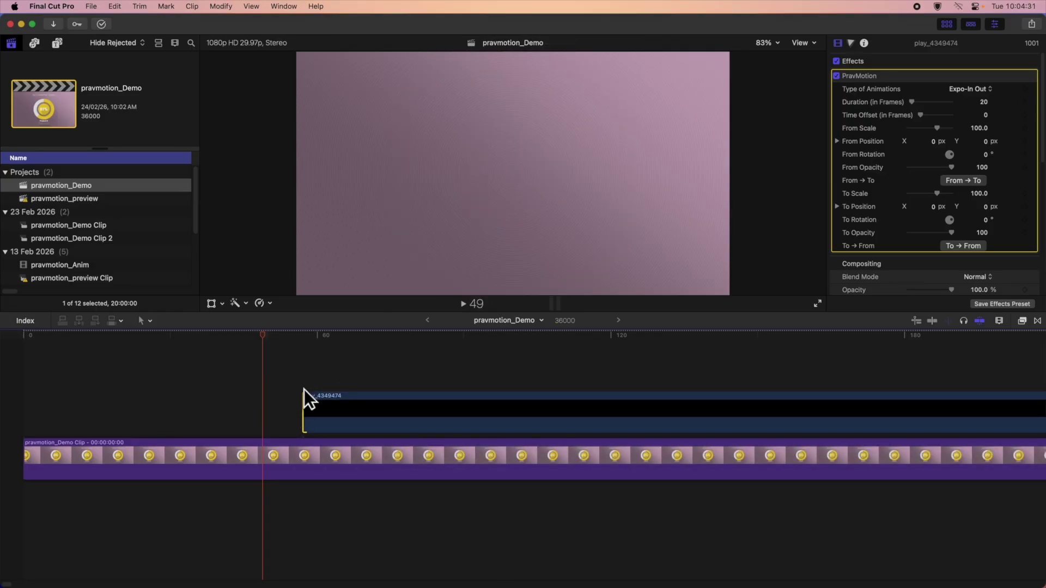
pyautogui.hotkey('shift', 'x')
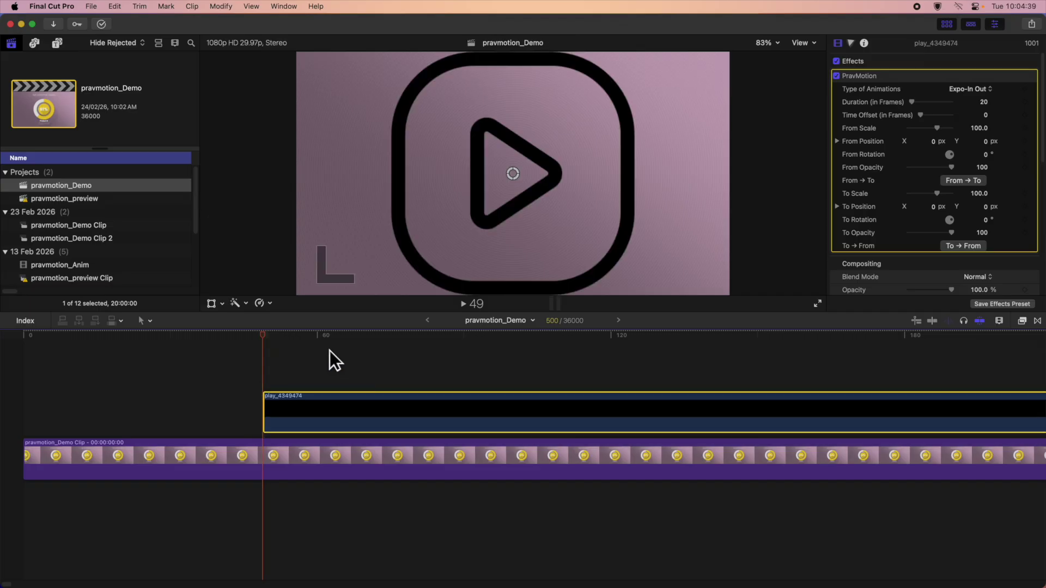
# - Show the Transform controls on the clip and try a PravMotion From Position X of -0.38 px
pyautogui.click(223, 303)
pyautogui.click(245, 335)
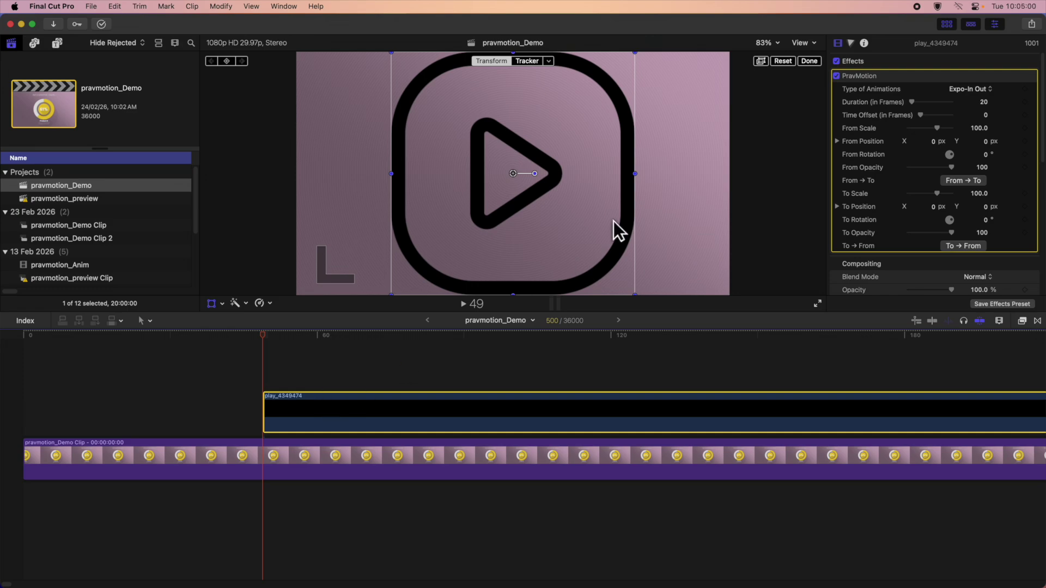
pyautogui.moveTo(938, 143); pyautogui.dragTo(932, 141)
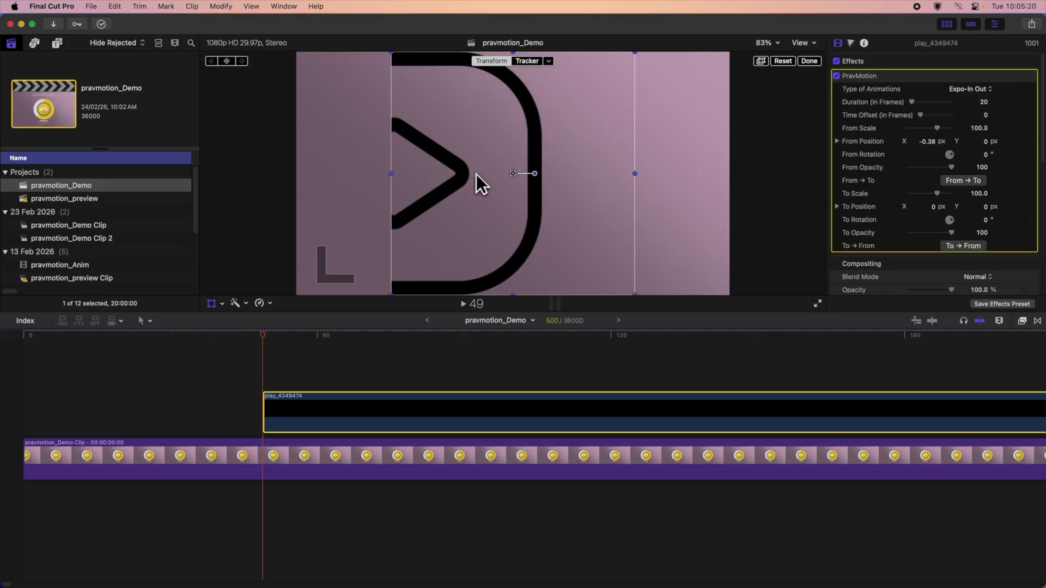
pyautogui.press('super+z')
# - Remove the PravMotion effect from the play_4349474 clip and turn the clip into a new compound clip
pyautogui.click(887, 79)
pyautogui.press('BackSpace')
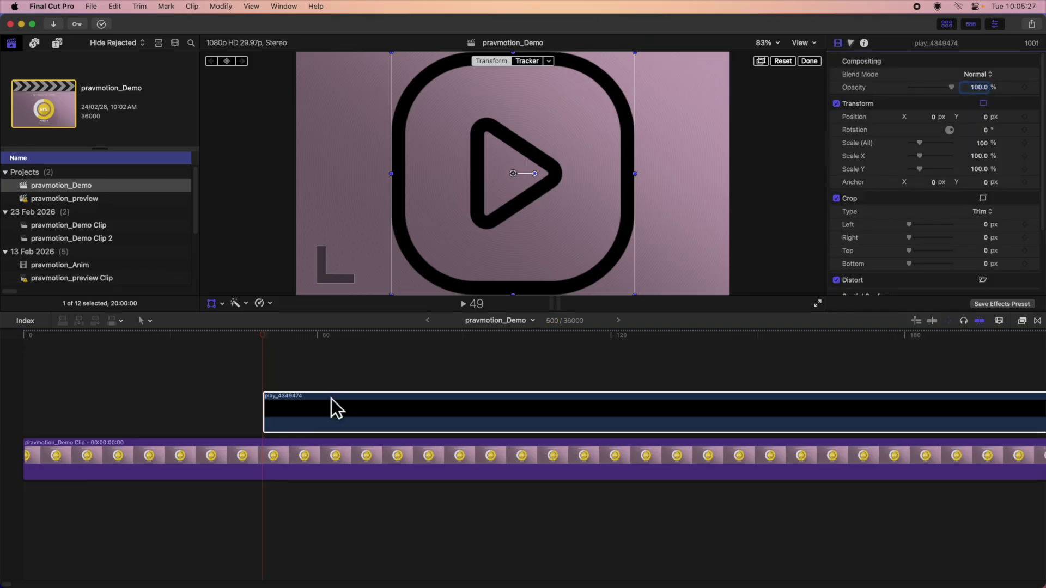
pyautogui.rightClick(325, 417)
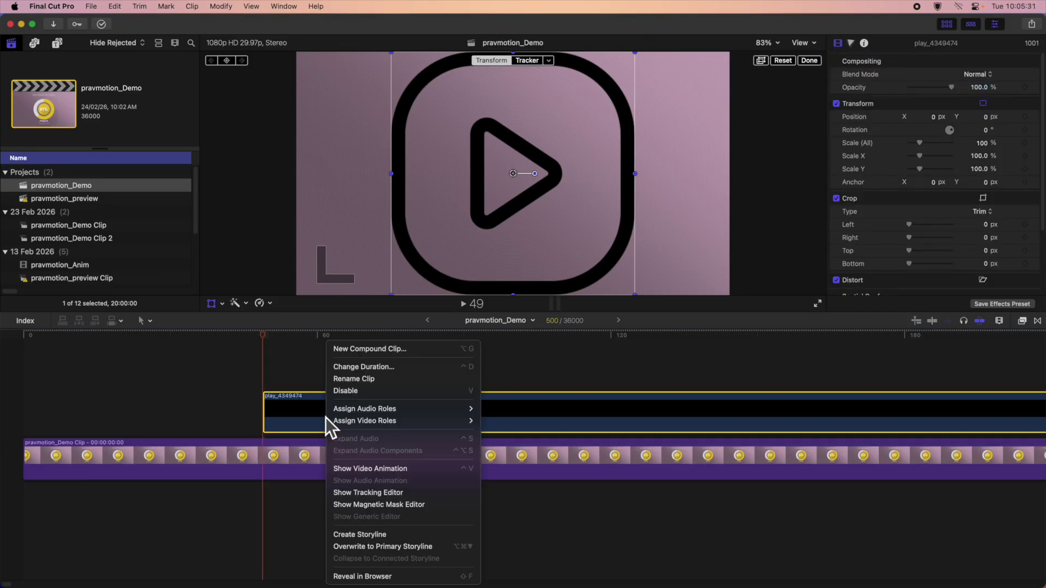
pyautogui.click(355, 349)
pyautogui.click(665, 321)
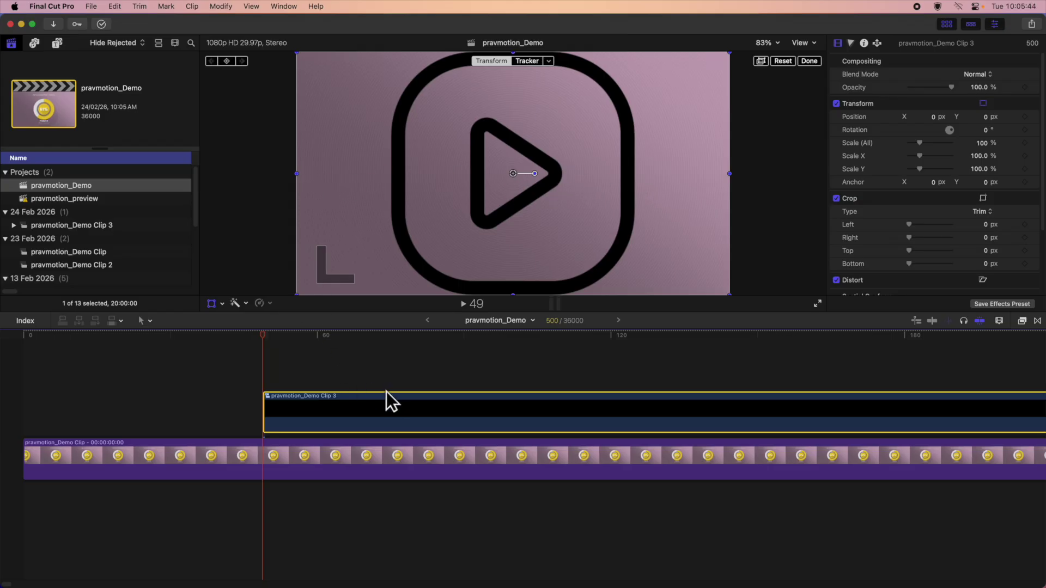
# - Apply the PravMotion effect from the Tutorial video effects category to the compound clip
pyautogui.press('super+5')
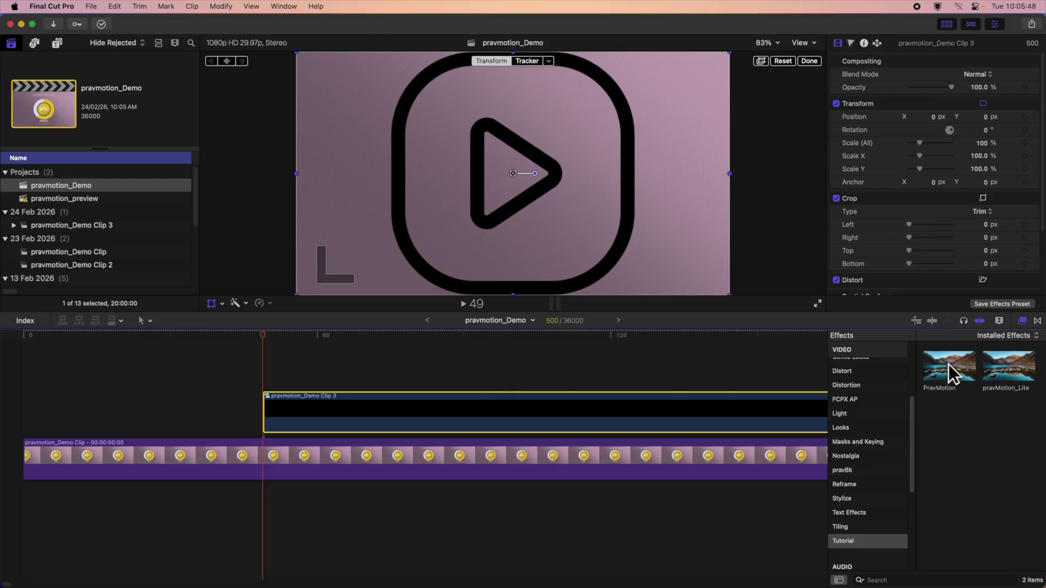
pyautogui.moveTo(948, 364); pyautogui.dragTo(461, 414)
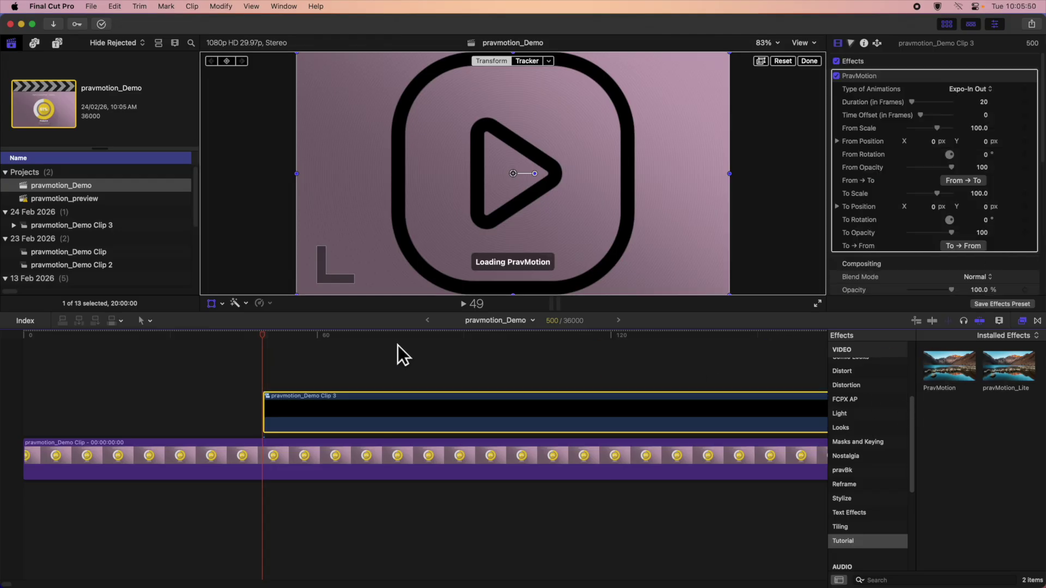
pyautogui.press('super+5')
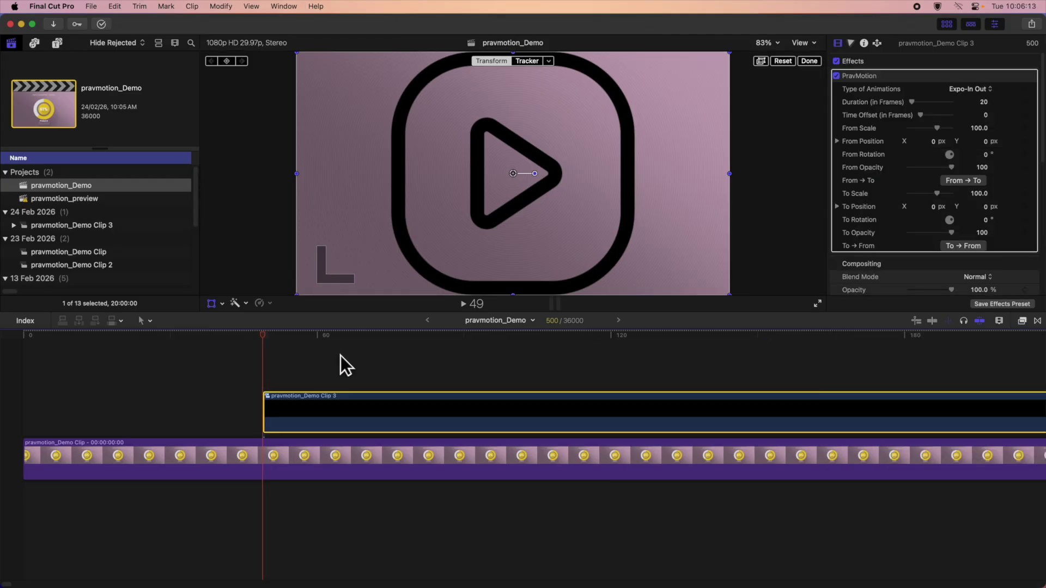
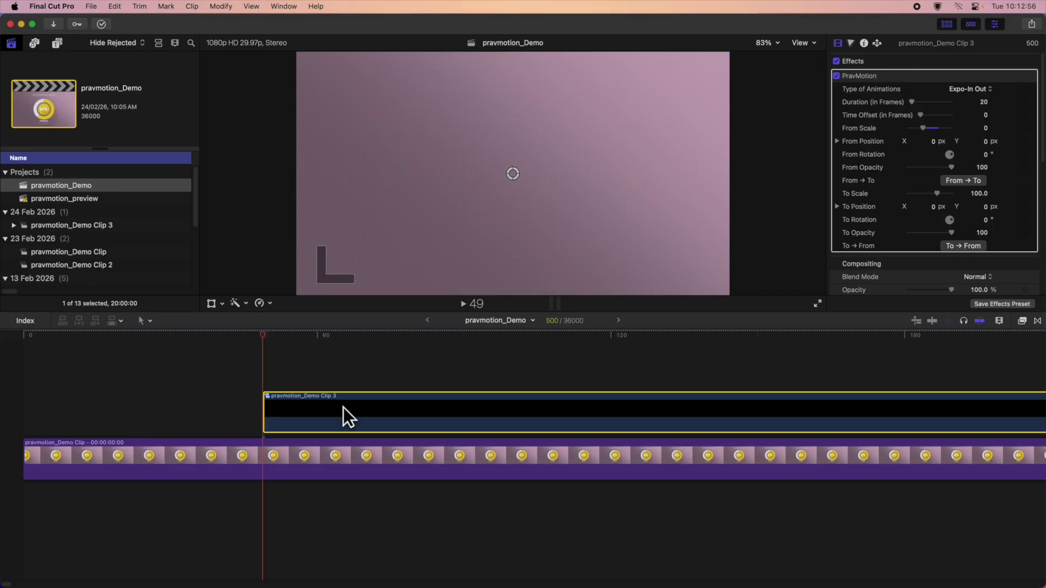
# - Play back the compound clip to preview its animation starting from a From Scale of 0
pyautogui.press('space')
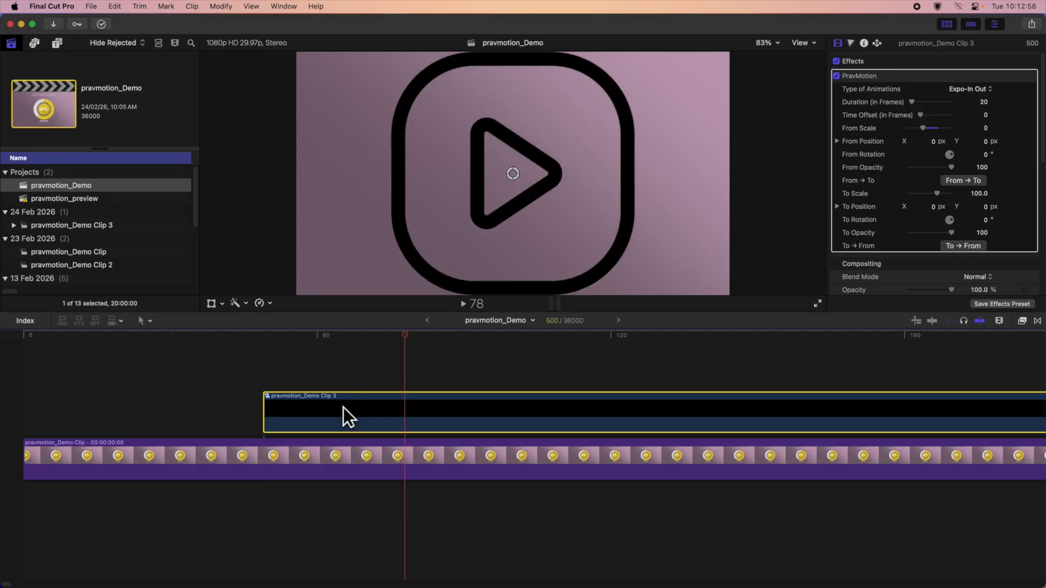
pyautogui.press('/')
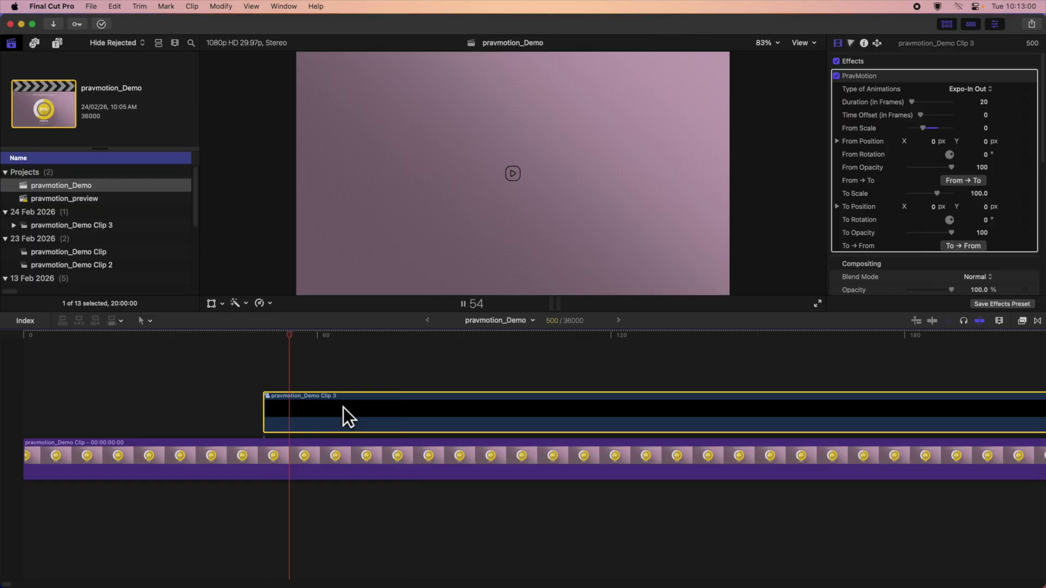
pyautogui.press('space')
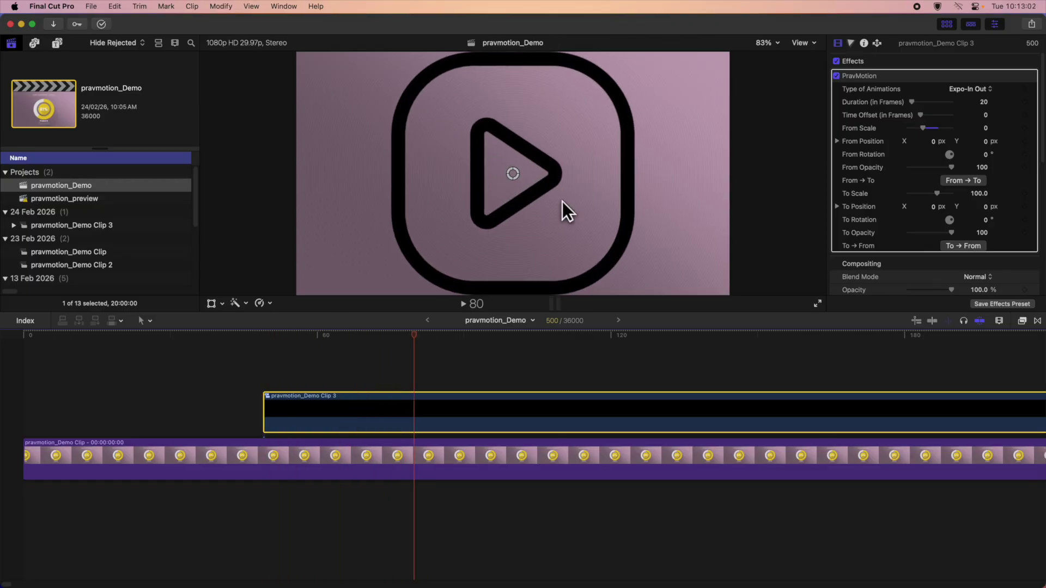
# - Set the PravMotion To Scale to 30 and play the compound clip to preview the smaller icon's animation
pyautogui.click(976, 194)
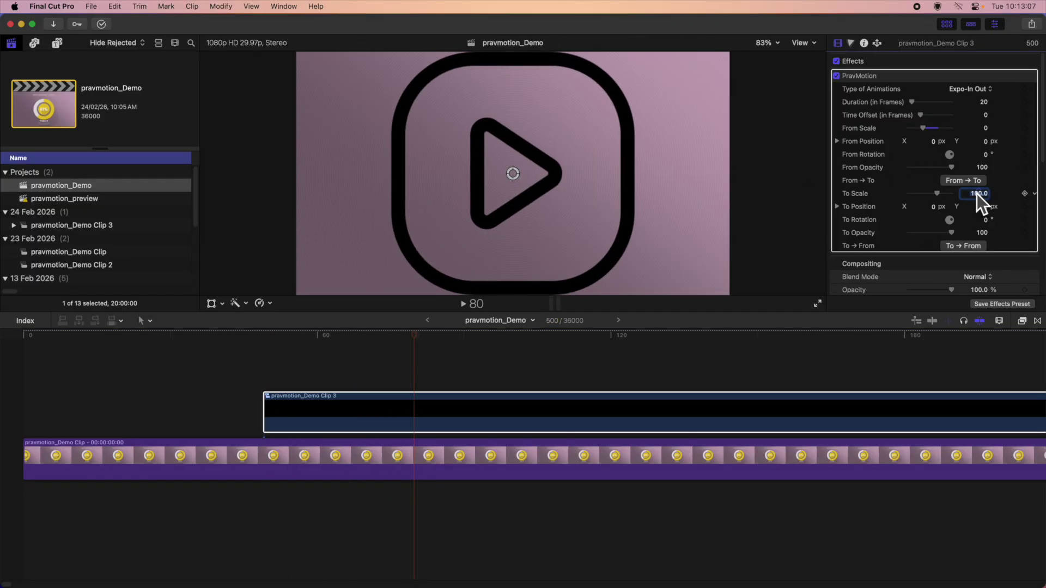
pyautogui.write('30')
pyautogui.press('Return')
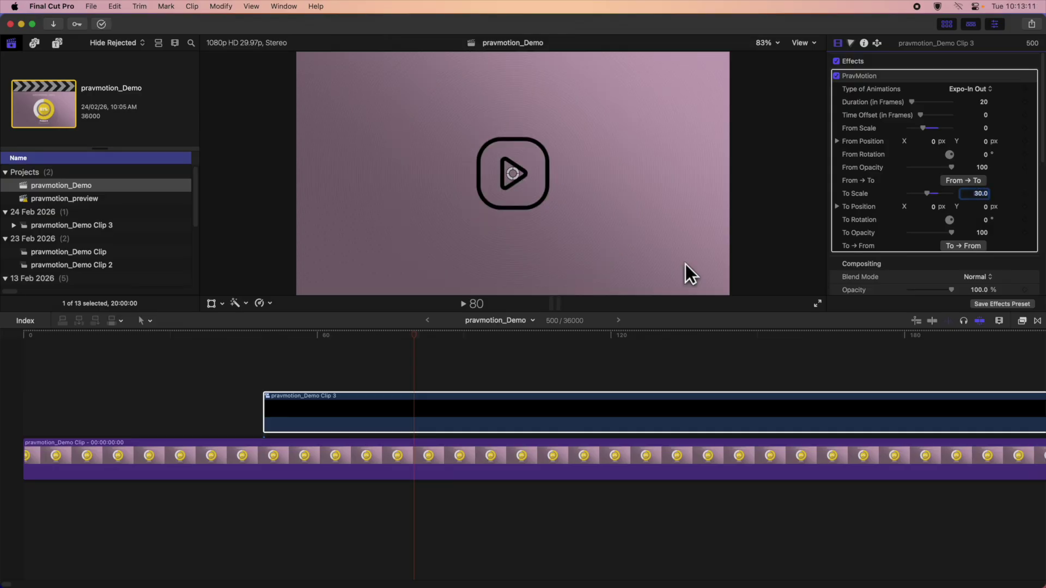
pyautogui.click(442, 410)
pyautogui.press('/')
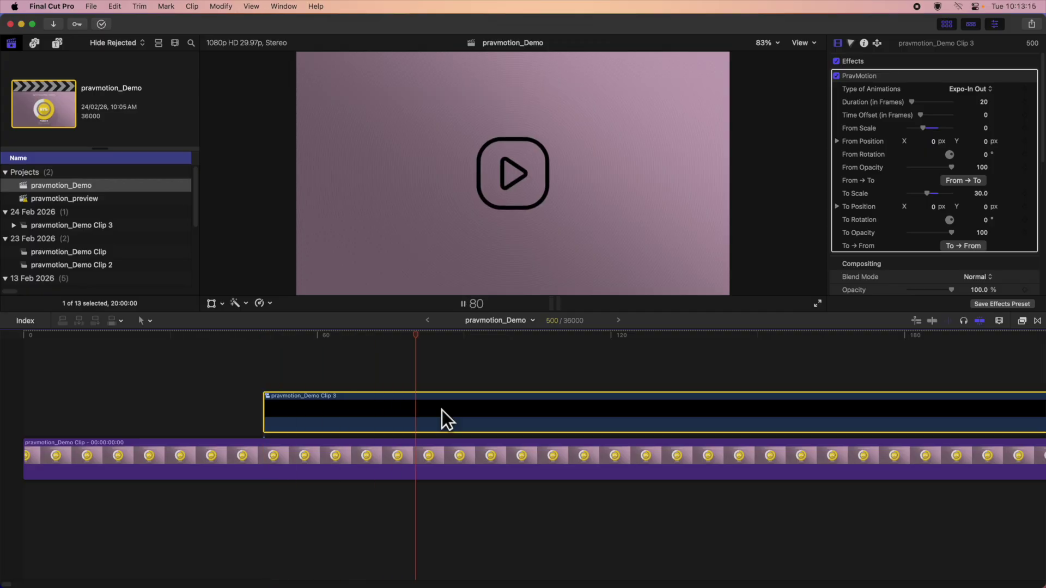
pyautogui.press('/')
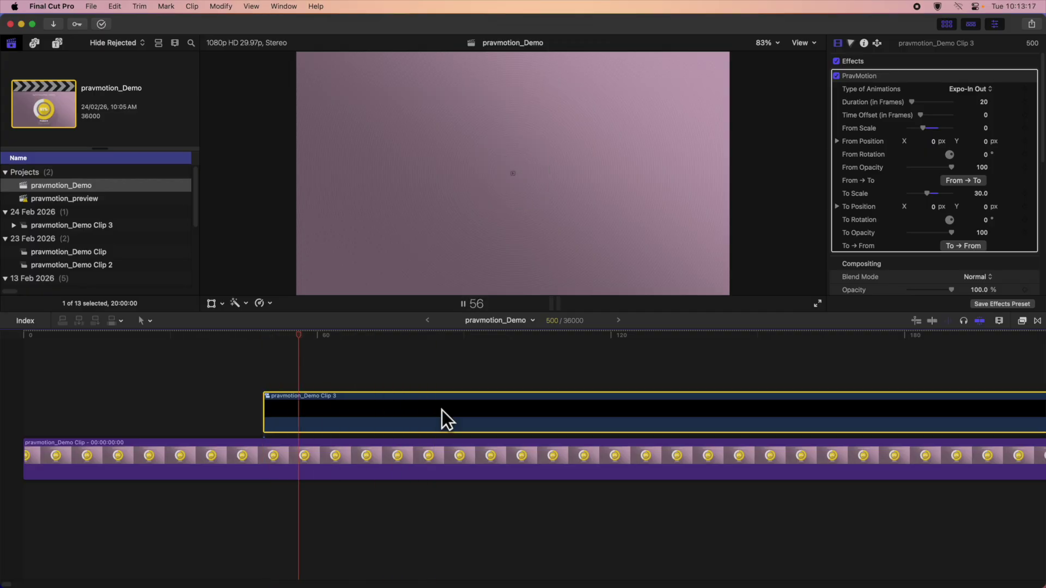
pyautogui.press('space')
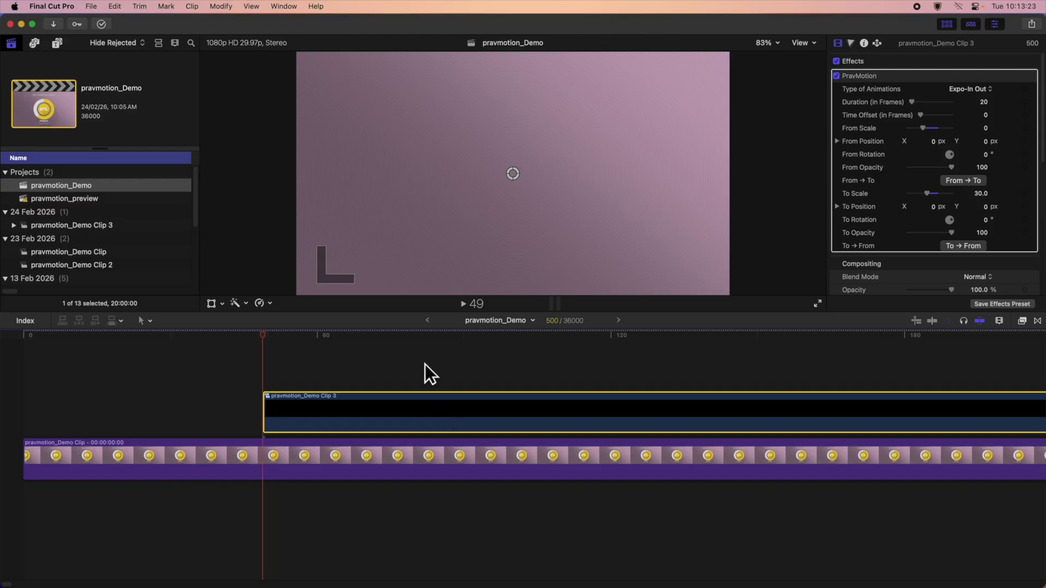
# - Move the playhead from frame 49 to frame 69 to check where the 20-frame animation ends
pyautogui.press('space')
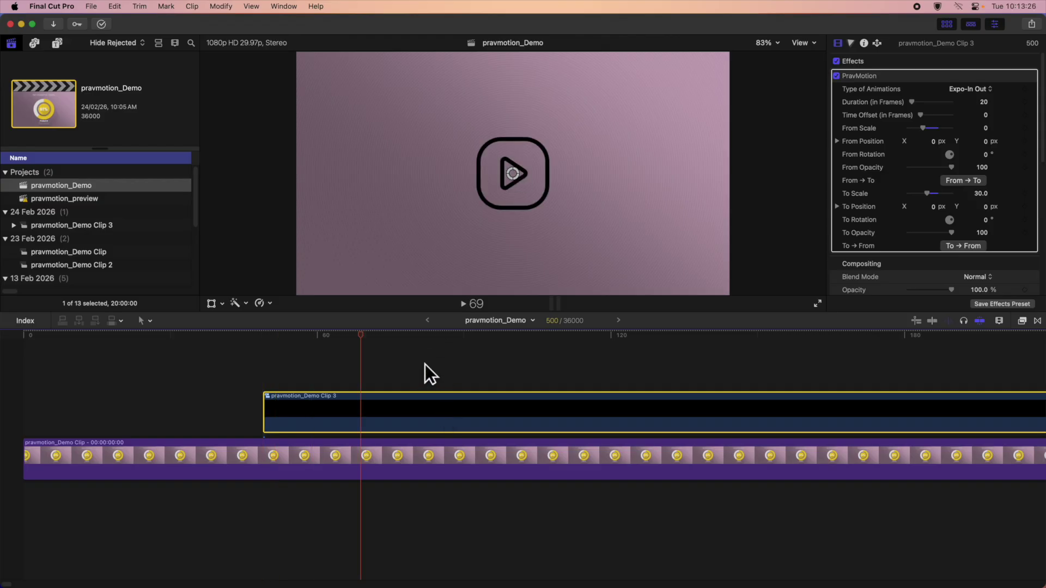
pyautogui.press('Right')
pyautogui.press('Left')
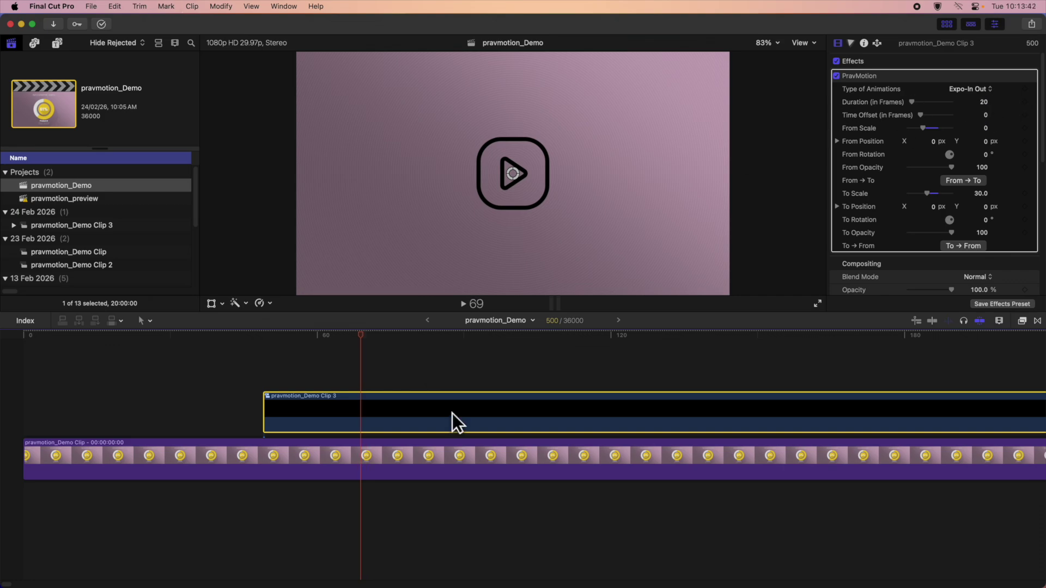
# - Move the compound clip to the beginning of the timeline and place the playhead at frame 10
pyautogui.moveTo(451, 413); pyautogui.dragTo(202, 407)
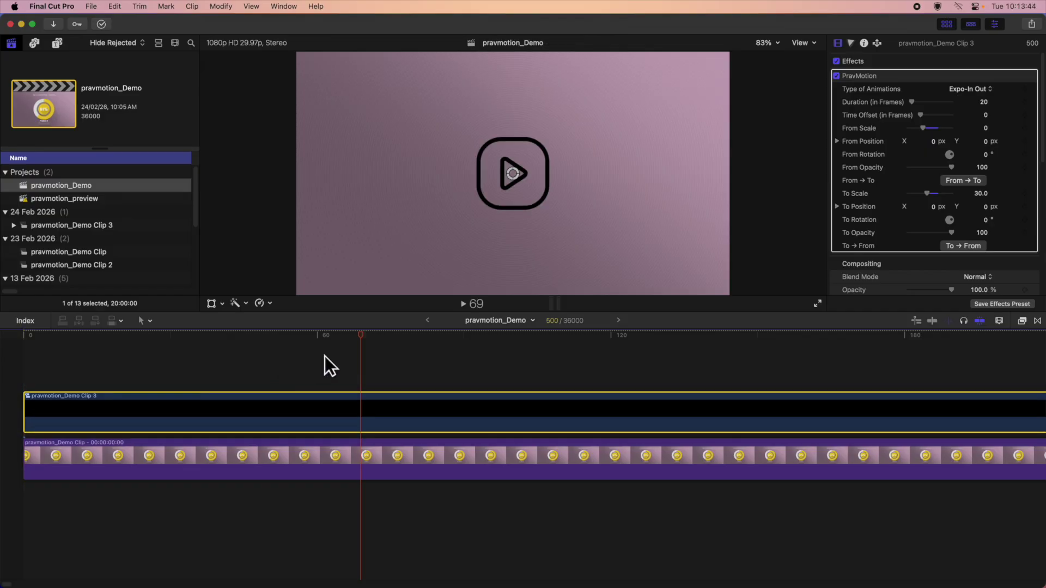
pyautogui.press('Home')
pyautogui.press('space')
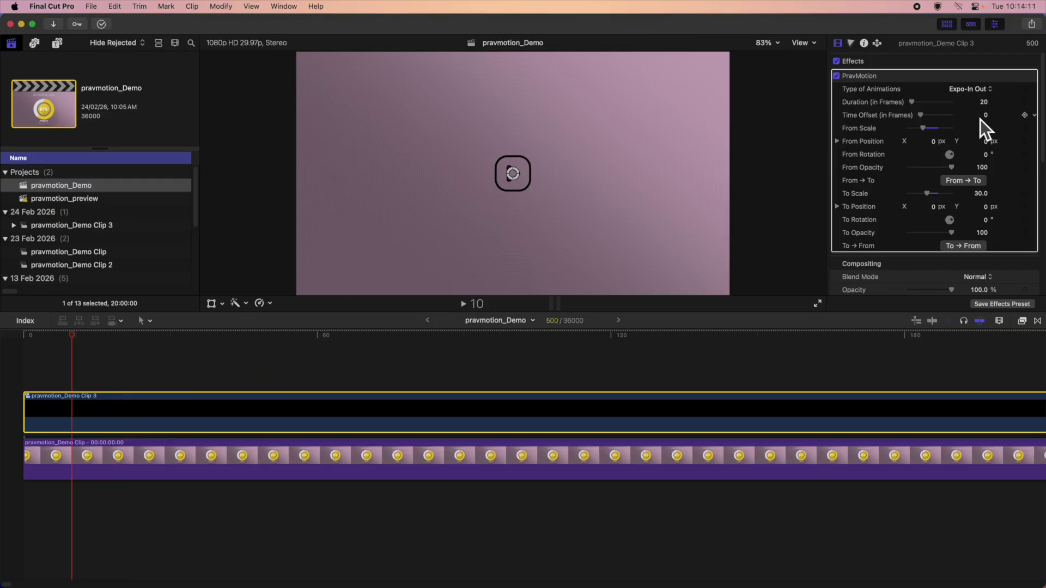
# - Set the PravMotion Time Offset to 10 frames and play the compound clip from the timeline's beginning
pyautogui.click(987, 117)
pyautogui.write('10')
pyautogui.press('Return')
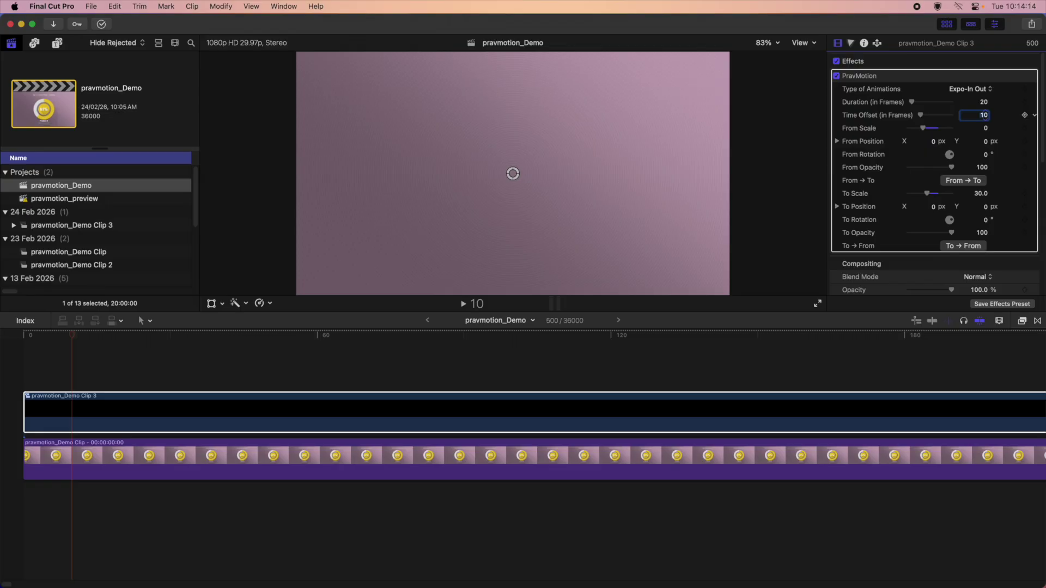
pyautogui.click(213, 369)
pyautogui.press('space')
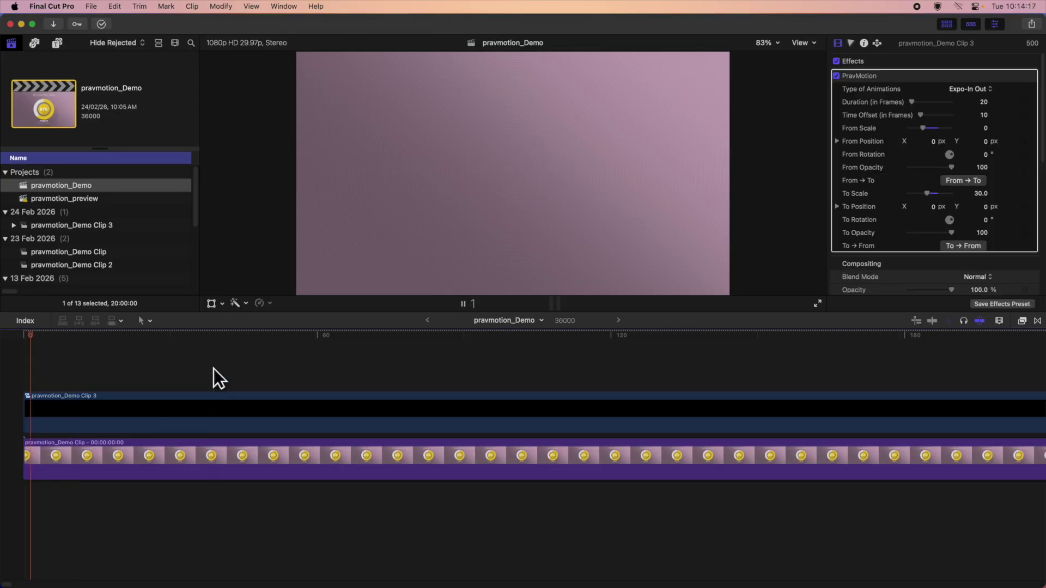
pyautogui.press('space')
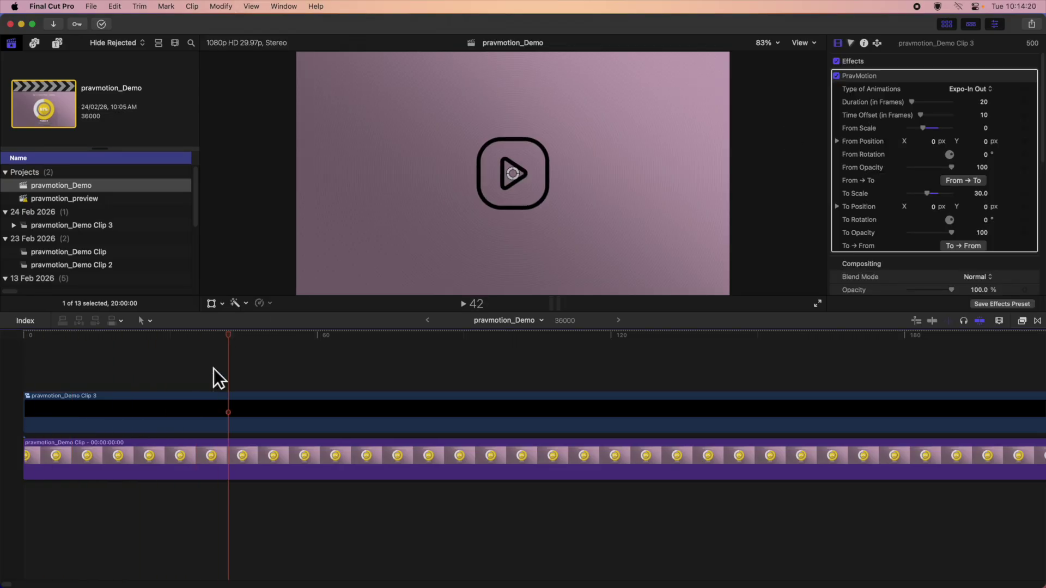
# - Step the playhead in 10-frame jumps from the timeline's beginning to examine the animation's offset and duration, and select the compound clip
pyautogui.press('Home')
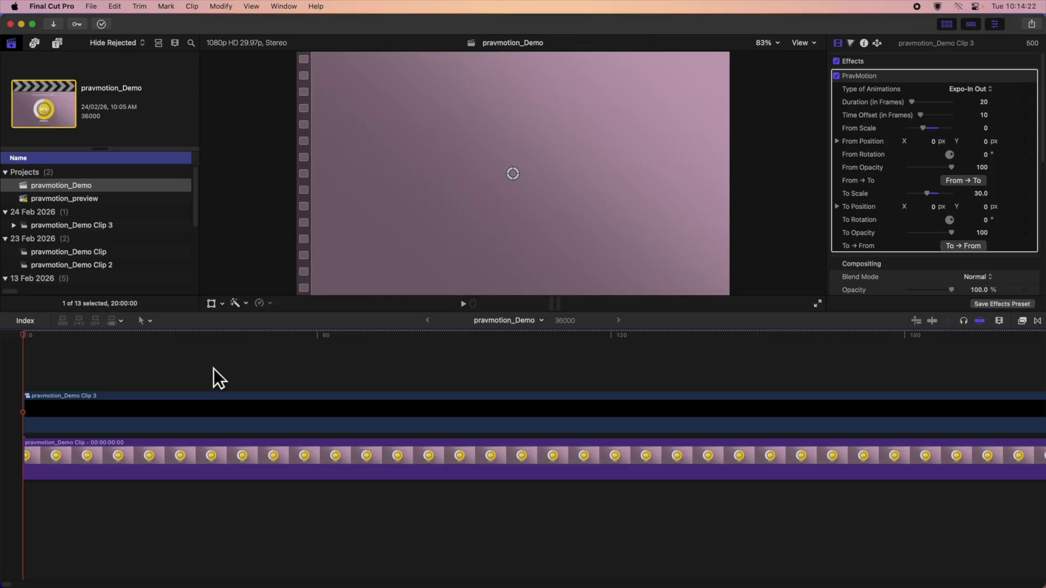
pyautogui.hotkey('shift', 'Right')
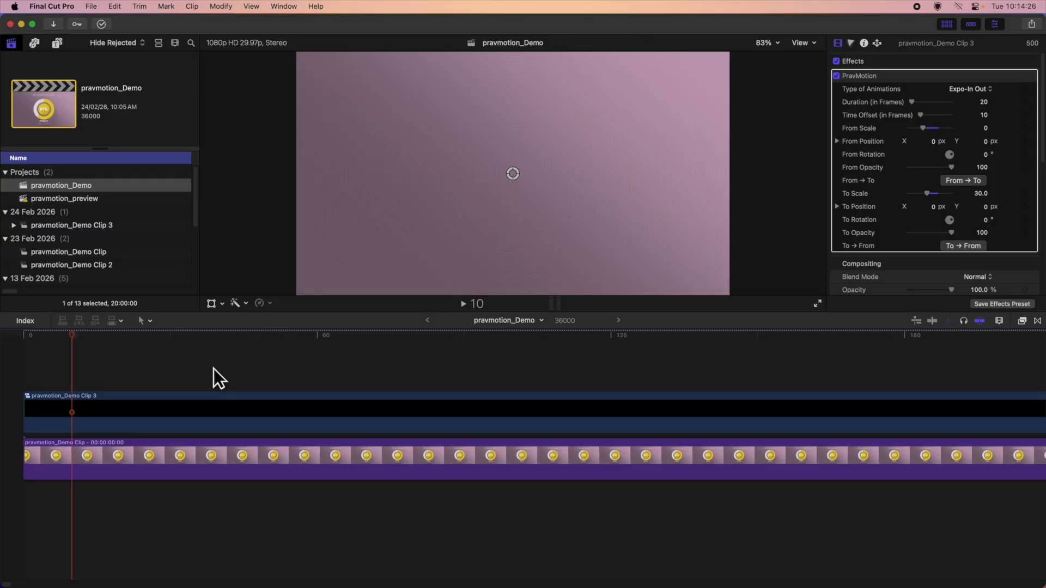
pyautogui.click(93, 452)
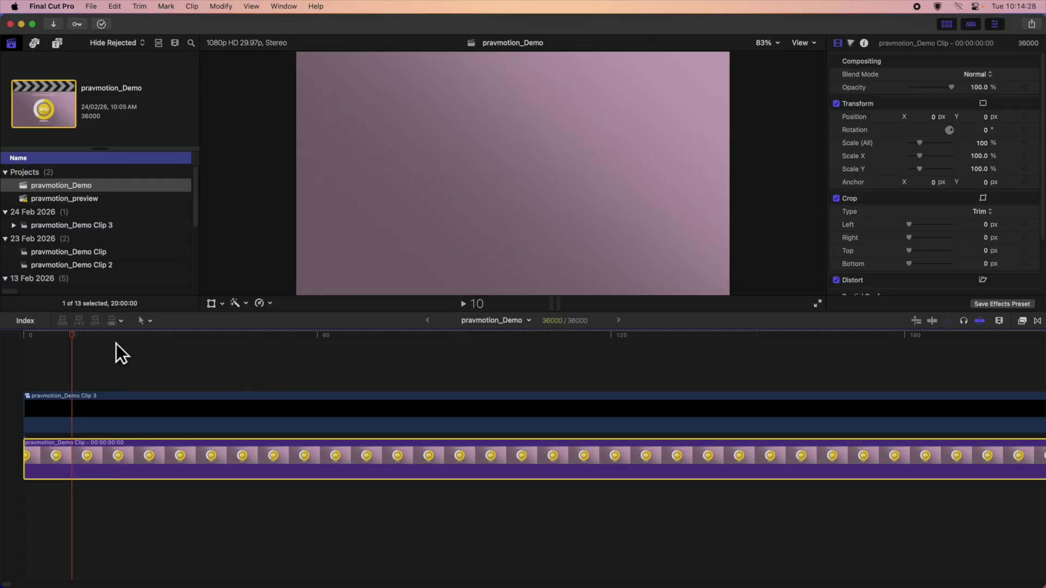
pyautogui.hotkey('shift', 'Right')
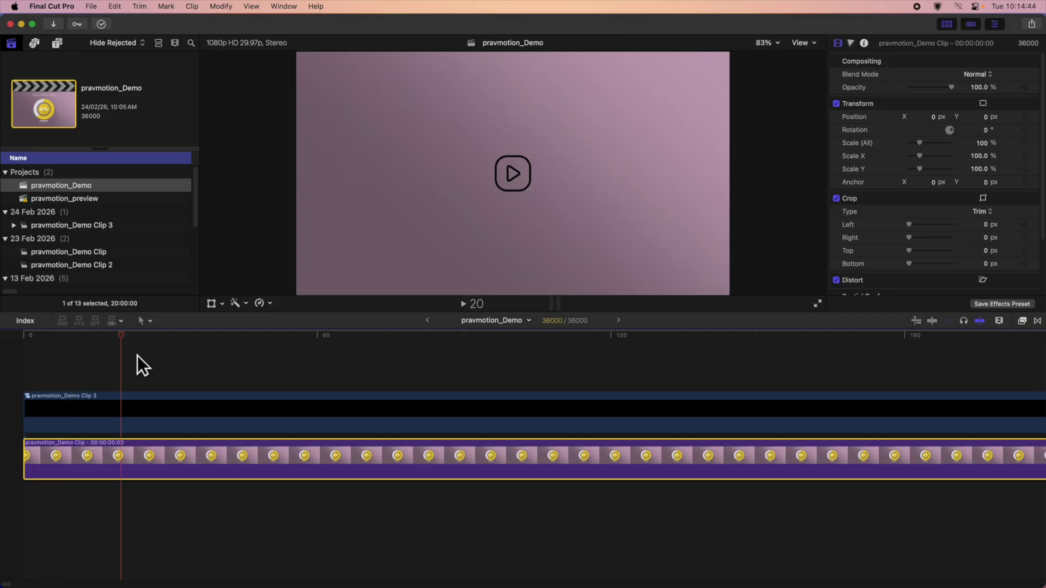
pyautogui.hotkey('shift', 'Right')
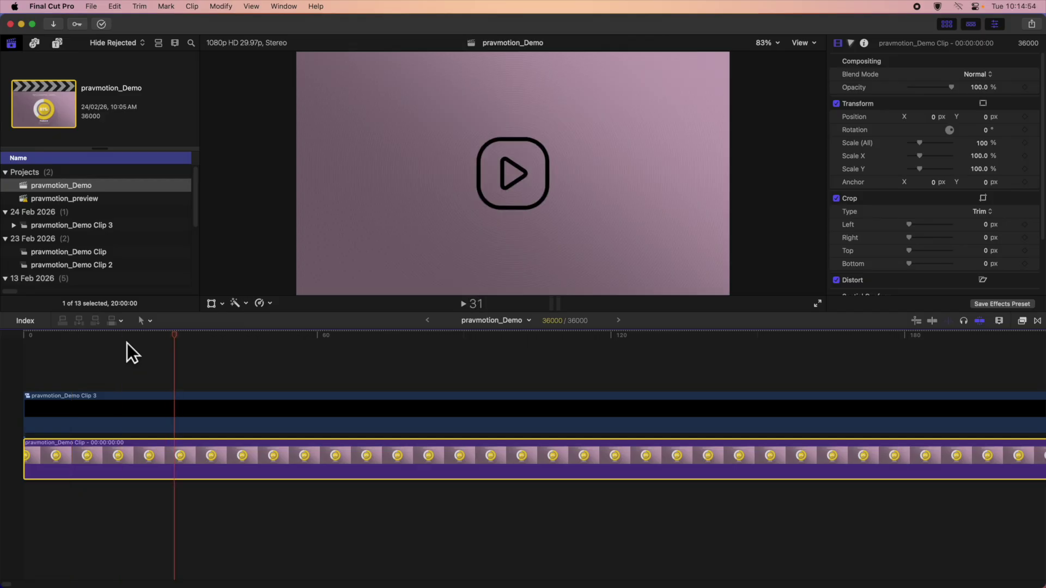
pyautogui.press('Home')
pyautogui.hotkey('shift', 'Right')
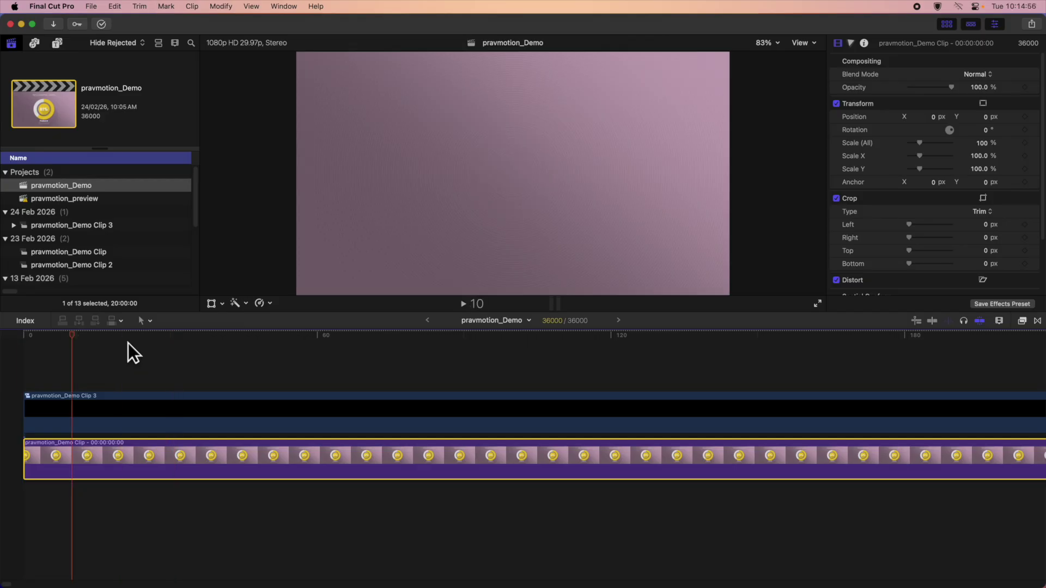
pyautogui.click(163, 405)
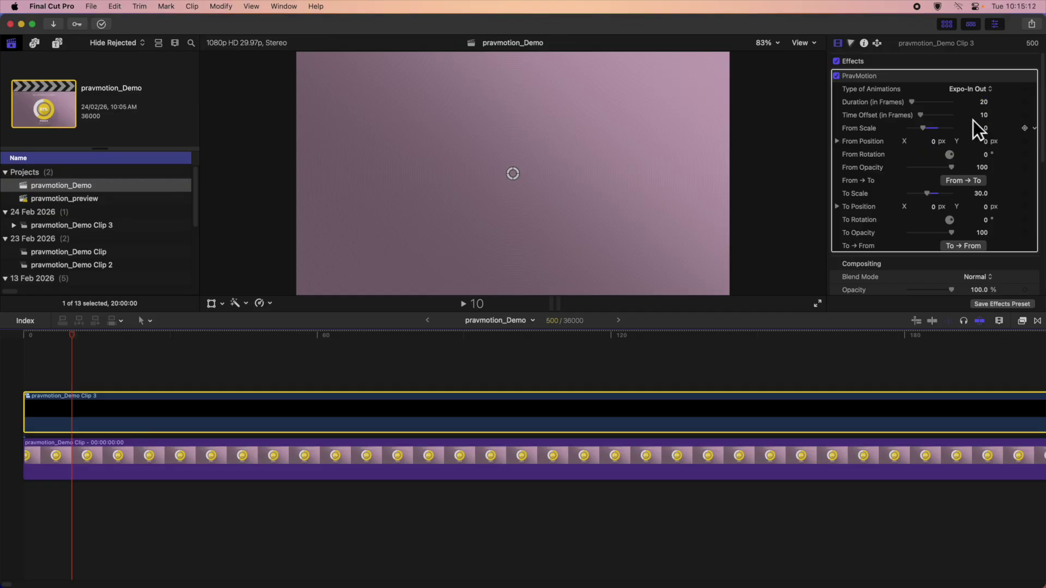
# - Set the compound clip's PravMotion Time Offset to 50 frames and its Duration to 30 frames
pyautogui.click(988, 119)
pyautogui.write('50')
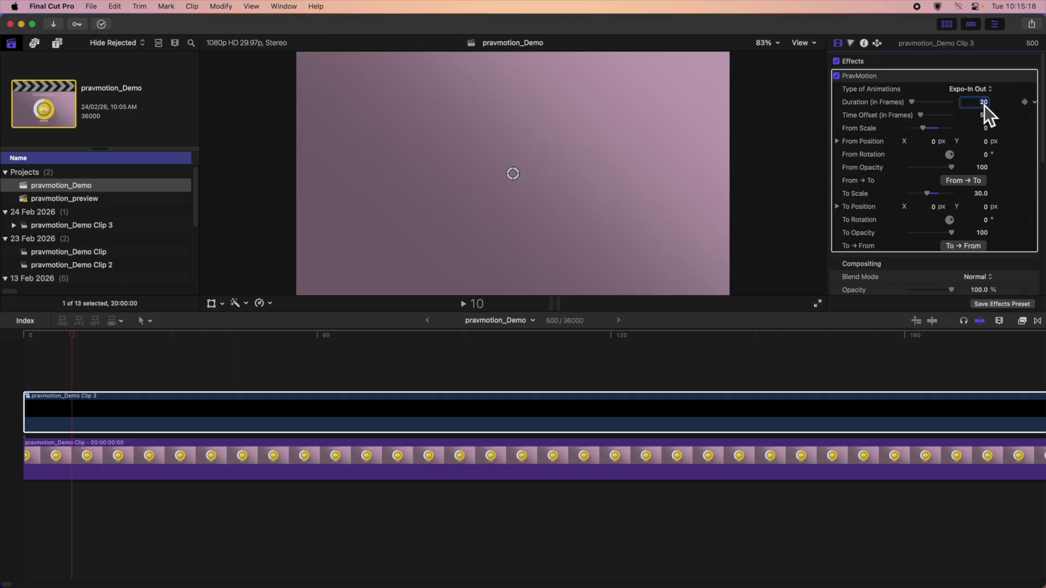
pyautogui.write('30')
# - Play the animation from the timeline's beginning, examine it at frames 60 and 80, and return the playhead to the start
pyautogui.click(225, 452)
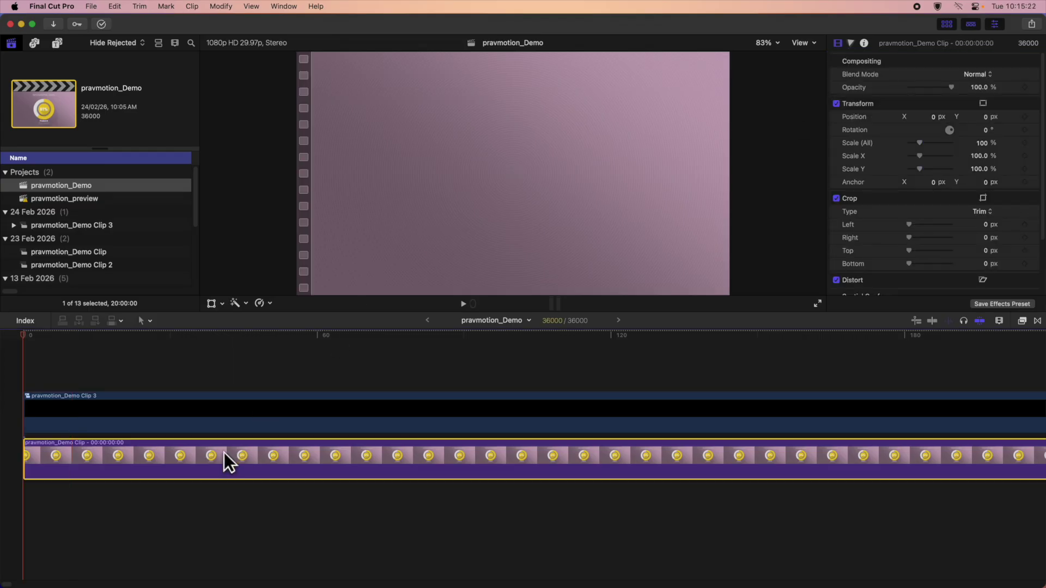
pyautogui.press('space')
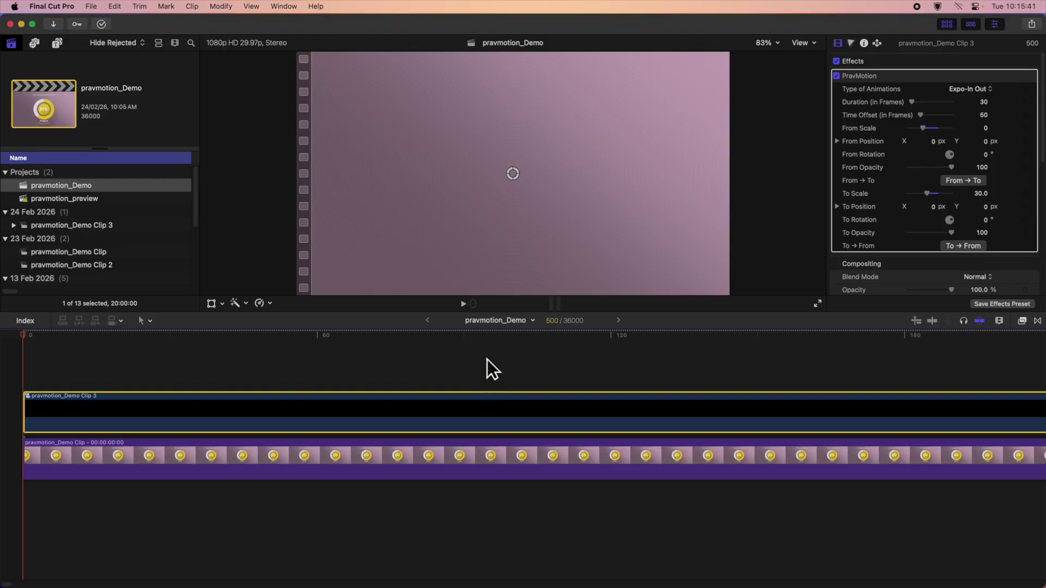
pyautogui.press('space')
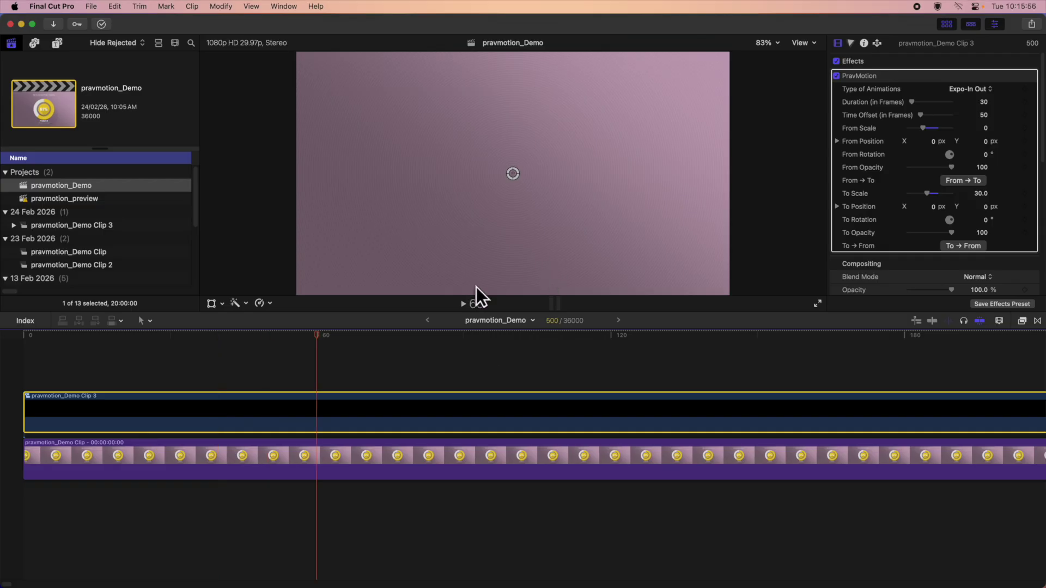
pyautogui.click(352, 452)
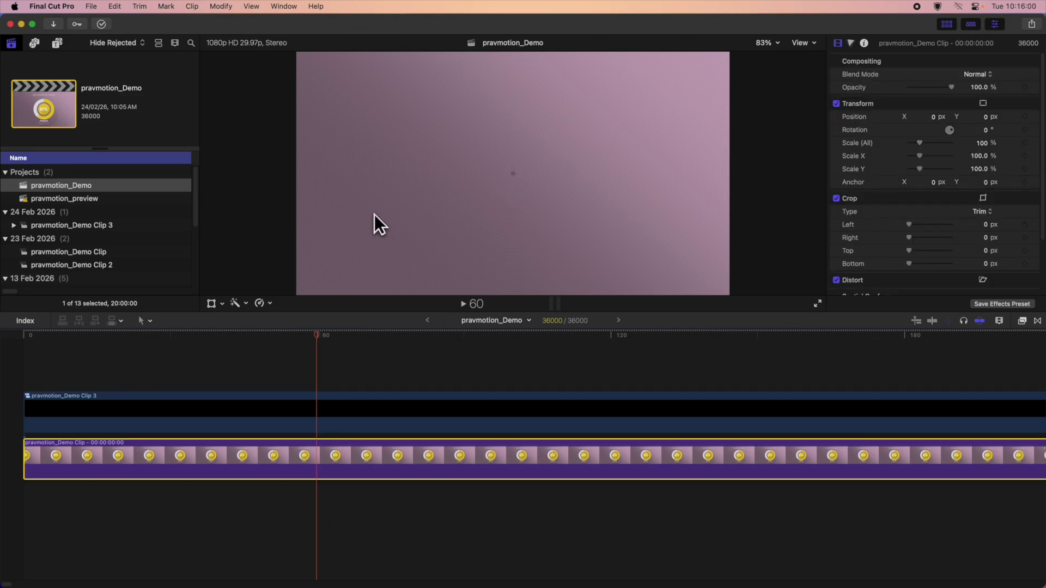
pyautogui.press('space')
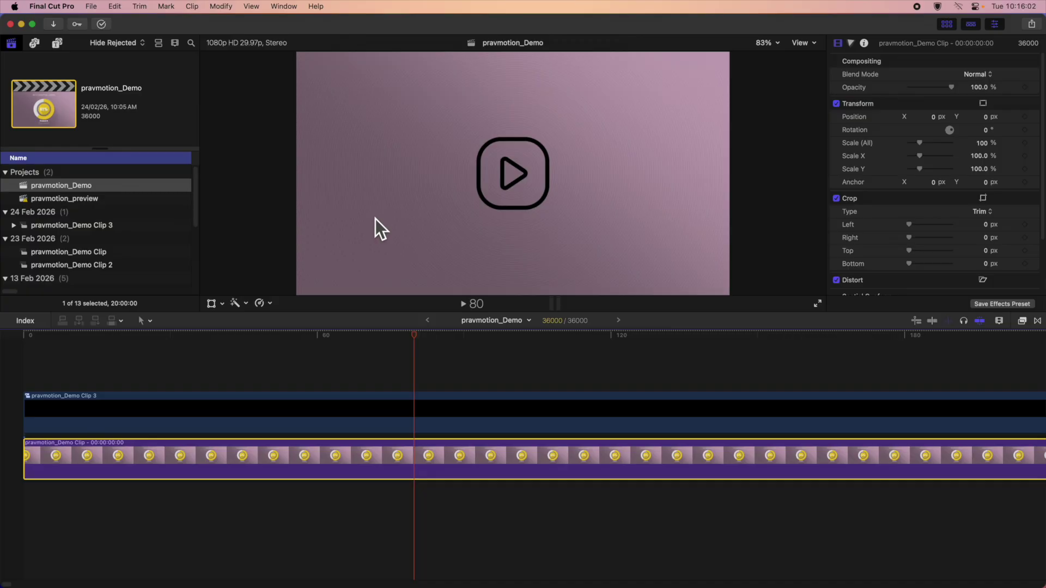
pyautogui.click(399, 416)
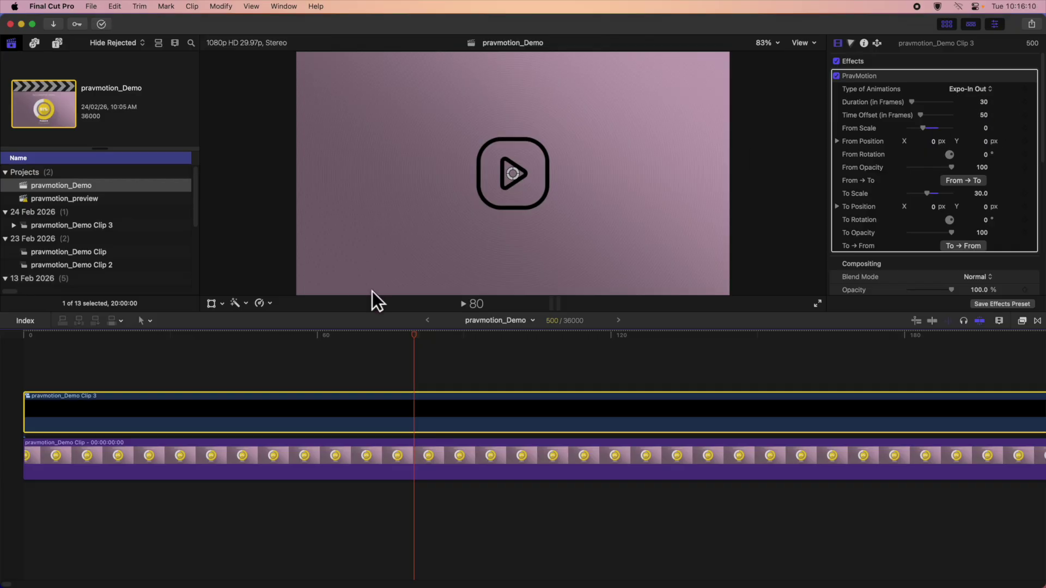
pyautogui.moveTo(402, 335); pyautogui.dragTo(6, 346)
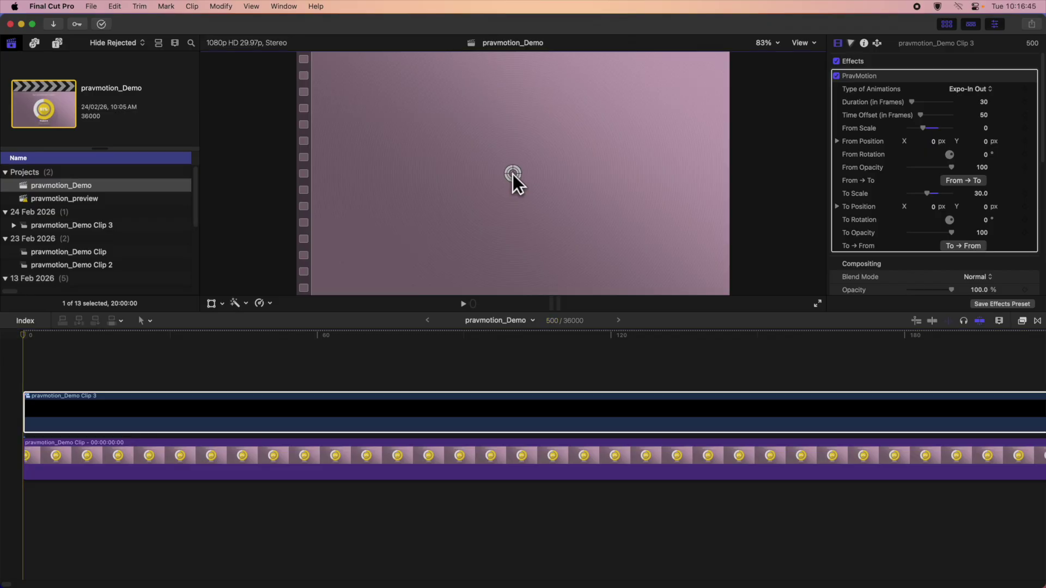
# - Set the PravMotion From Position to X -0.53, Y 0.3 and the To Position to X 0.51, Y -0.21
pyautogui.moveTo(512, 174); pyautogui.dragTo(611, 172)
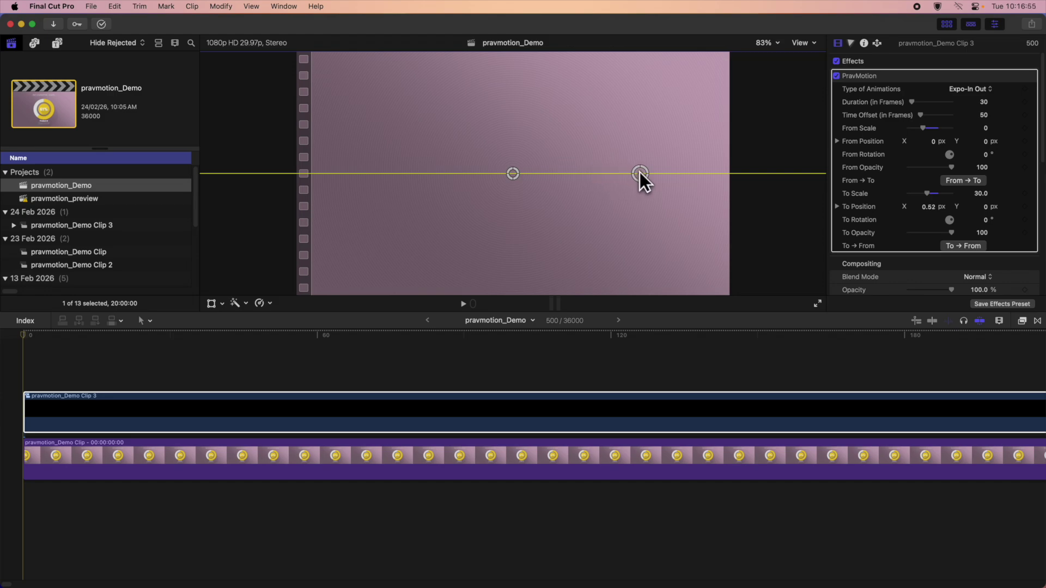
pyautogui.moveTo(678, 174); pyautogui.dragTo(677, 173)
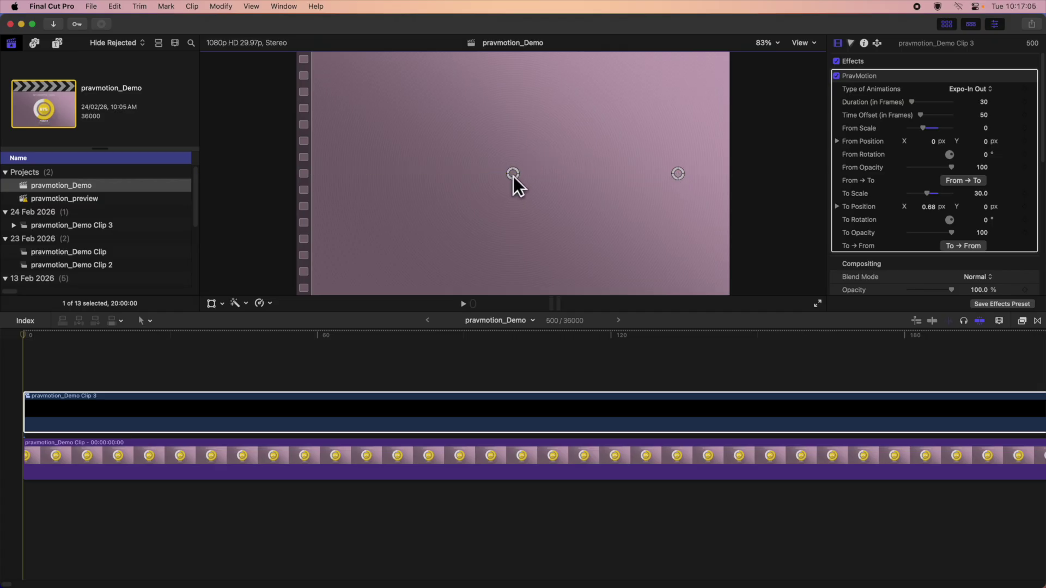
pyautogui.moveTo(513, 176); pyautogui.dragTo(365, 174)
pyautogui.moveTo(676, 173); pyautogui.dragTo(625, 172)
pyautogui.moveTo(932, 210); pyautogui.dragTo(935, 210)
pyautogui.moveTo(932, 147); pyautogui.dragTo(988, 143)
pyautogui.moveTo(984, 207); pyautogui.dragTo(981, 206)
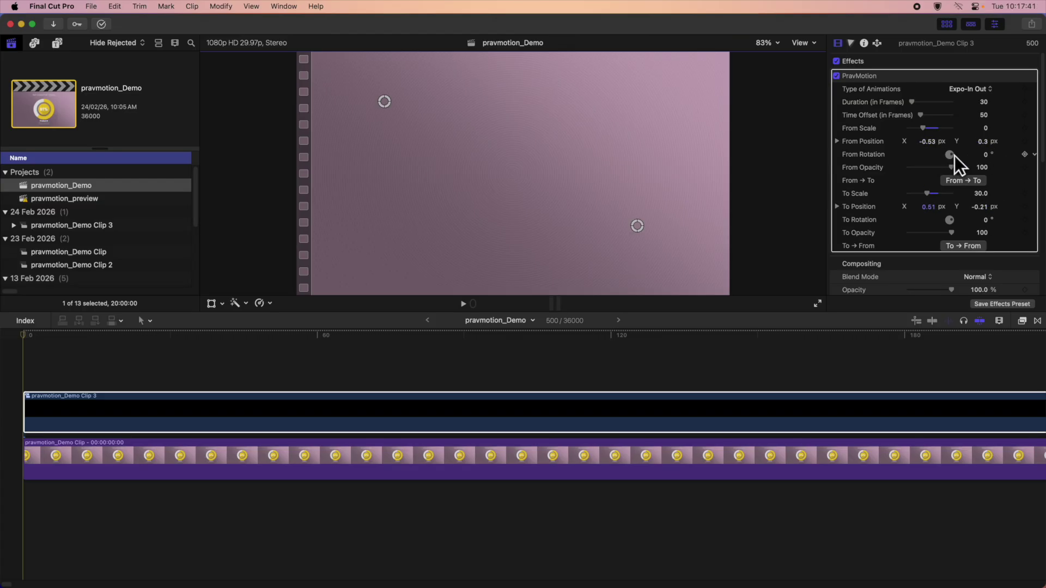
# - Set the PravMotion From Scale to 20 and the Time Offset to 0 frames
pyautogui.click(985, 129)
pyautogui.write('20')
pyautogui.press('Return')
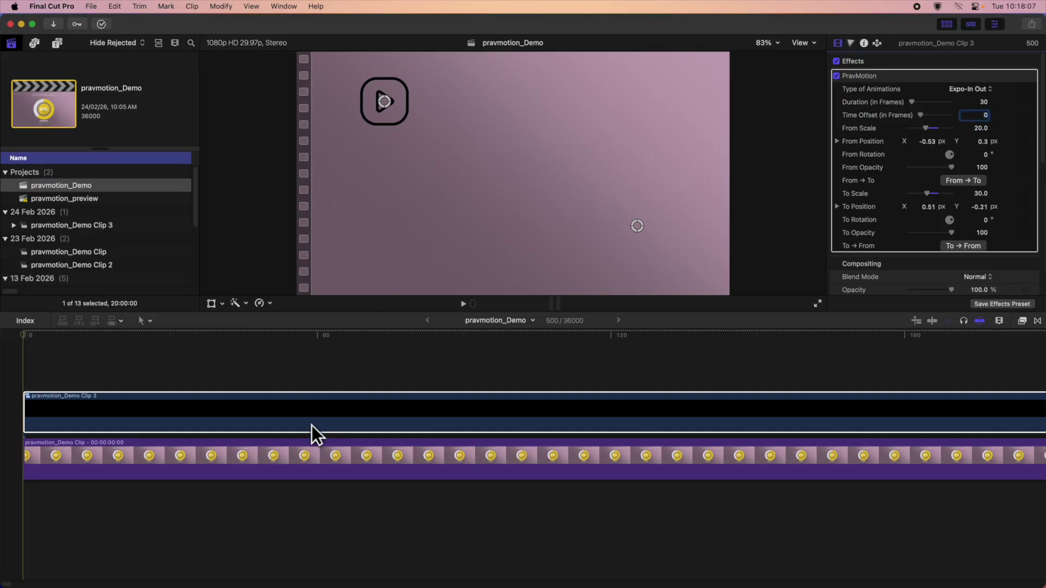
# - Play the position animation twice from the timeline's beginning, return to the start, and select the compound clip
pyautogui.click(301, 453)
pyautogui.press('space')
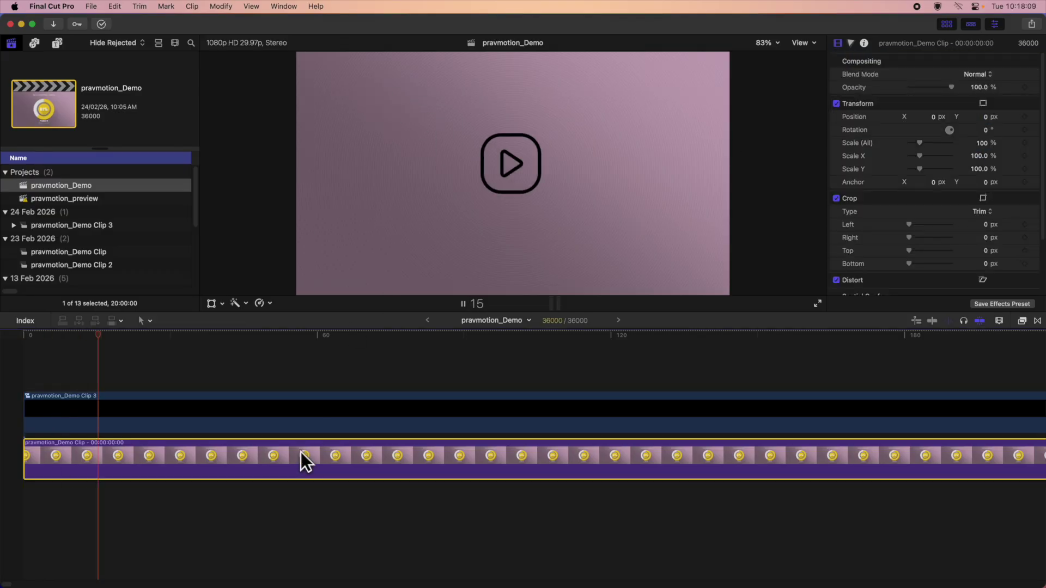
pyautogui.press('space')
pyautogui.press('Home')
pyautogui.press('space')
pyautogui.press('space')
pyautogui.press('Home')
pyautogui.click(302, 409)
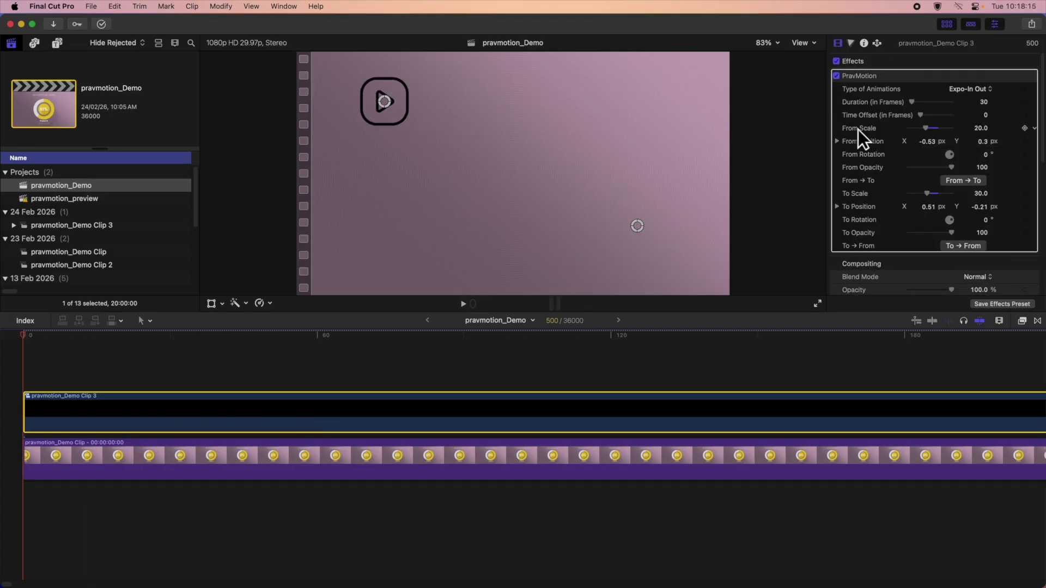
# - Set the PravMotion From Rotation to about -360° and, with the playhead at frame 40, the To Rotation to 45°
pyautogui.moveTo(987, 155); pyautogui.dragTo(872, 156)
pyautogui.moveTo(169, 335); pyautogui.dragTo(219, 338)
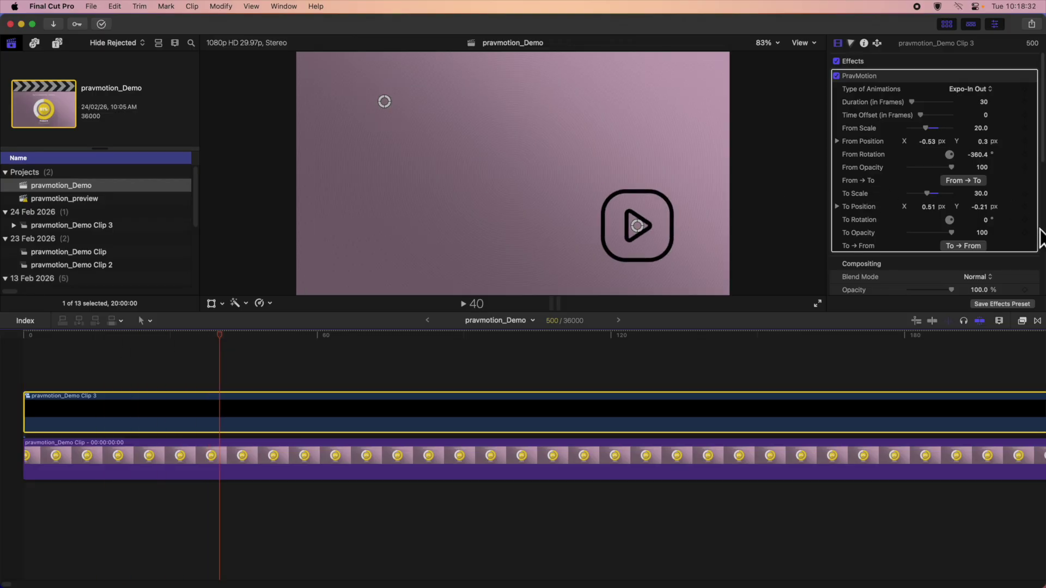
pyautogui.moveTo(990, 224); pyautogui.dragTo(989, 209)
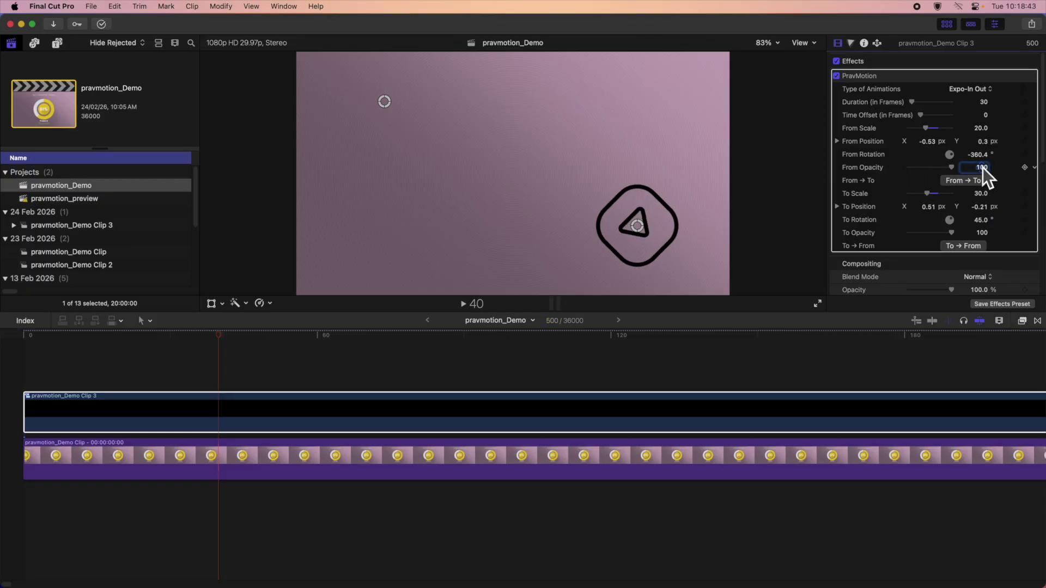
# - Set the PravMotion From Opacity to 50 and play the animation repeatedly from the timeline's beginning
pyautogui.write('50')
pyautogui.press('Return')
pyautogui.click(339, 456)
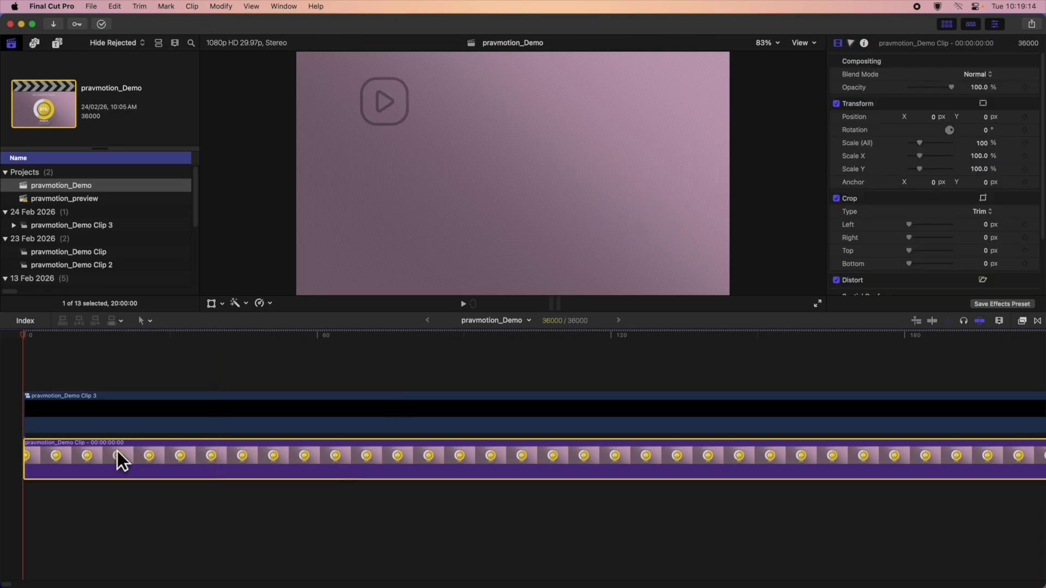
pyautogui.press('space')
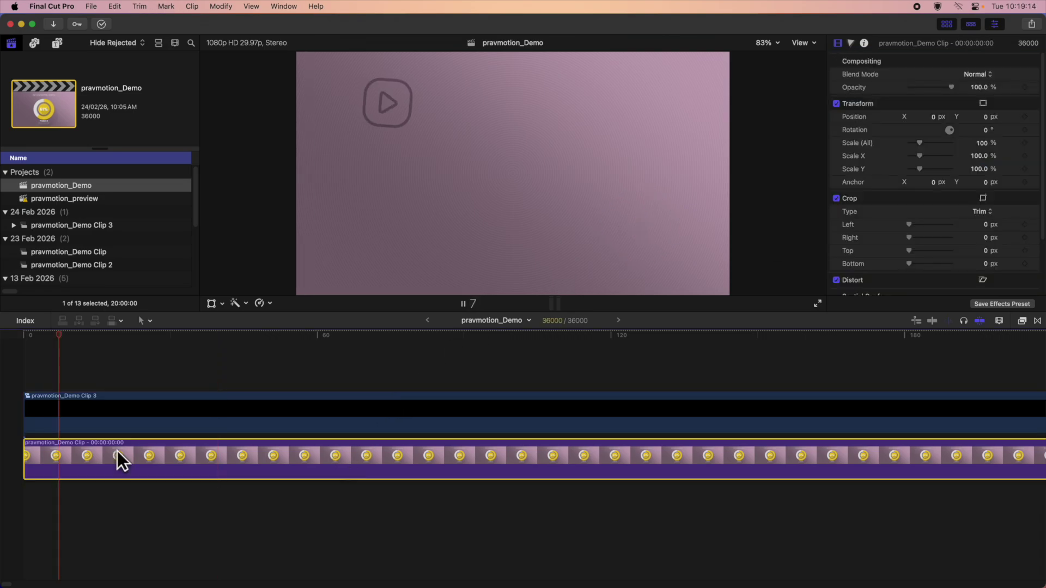
pyautogui.press('space')
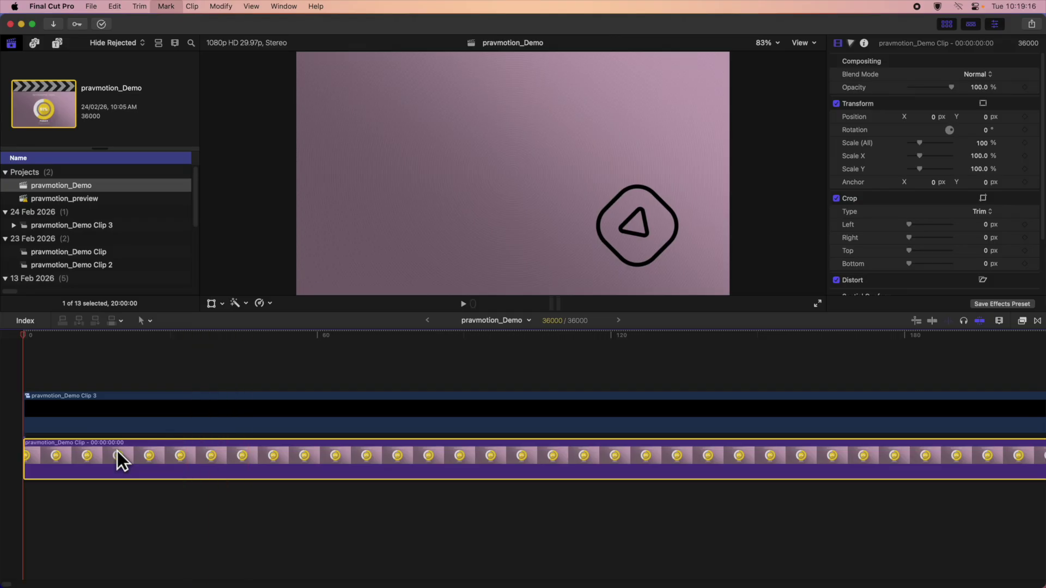
pyautogui.press('Home')
pyautogui.press('space')
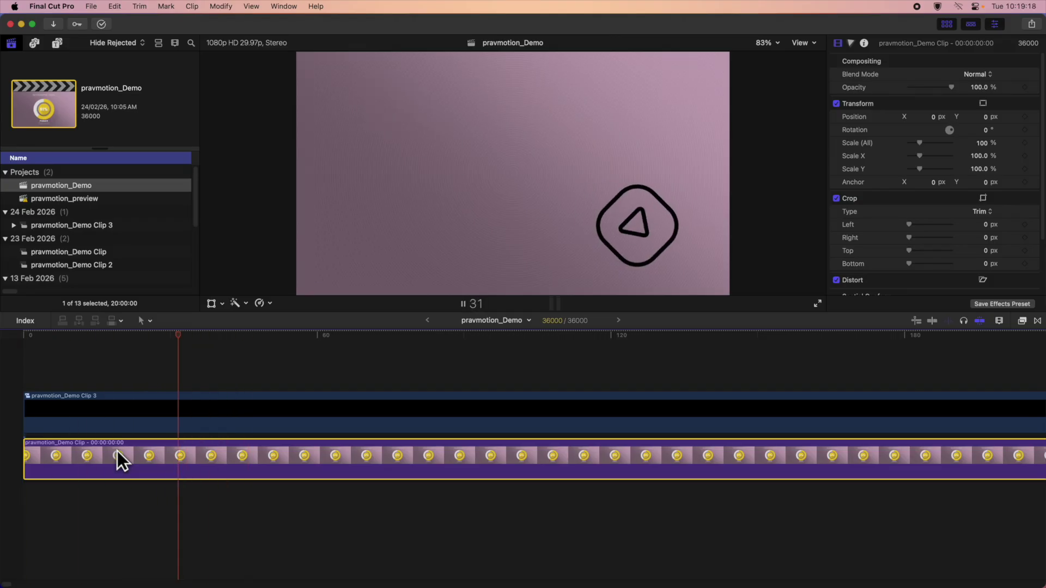
pyautogui.press('Home')
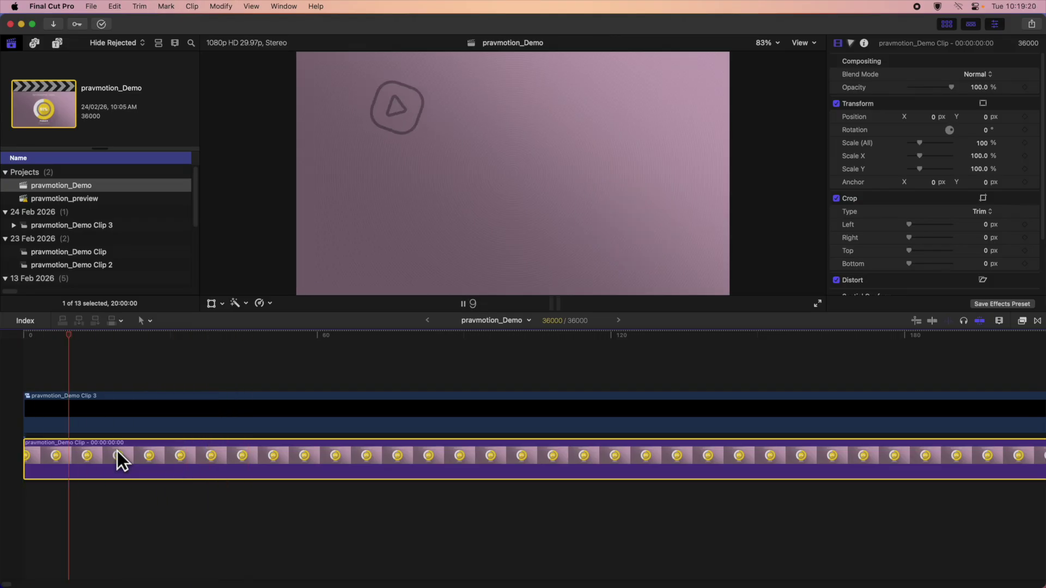
pyautogui.press('space')
pyautogui.press('Home')
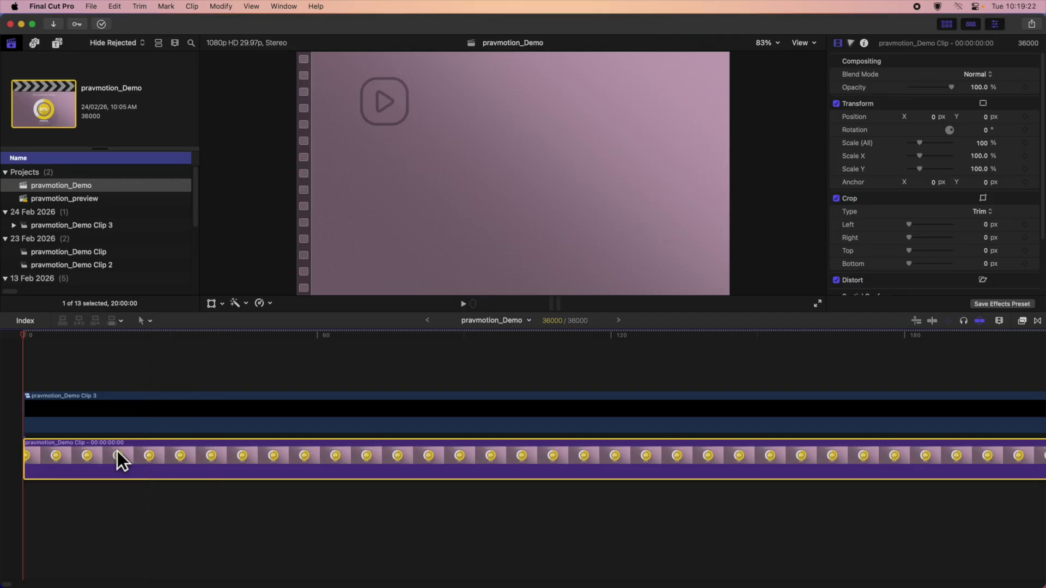
# - Select the compound clip and set its PravMotion From Opacity to 100
pyautogui.click(170, 402)
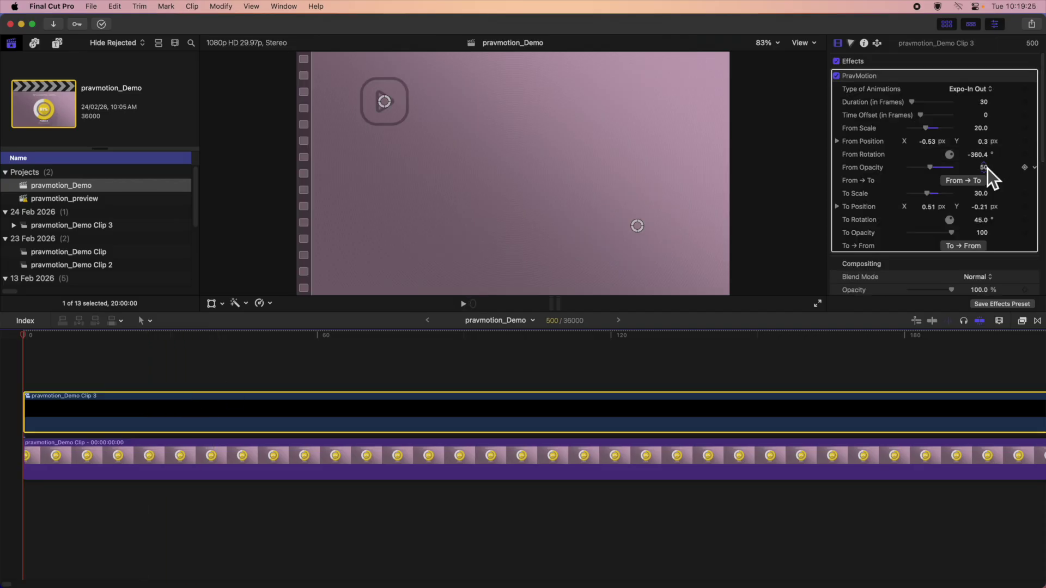
pyautogui.moveTo(936, 168); pyautogui.dragTo(992, 171)
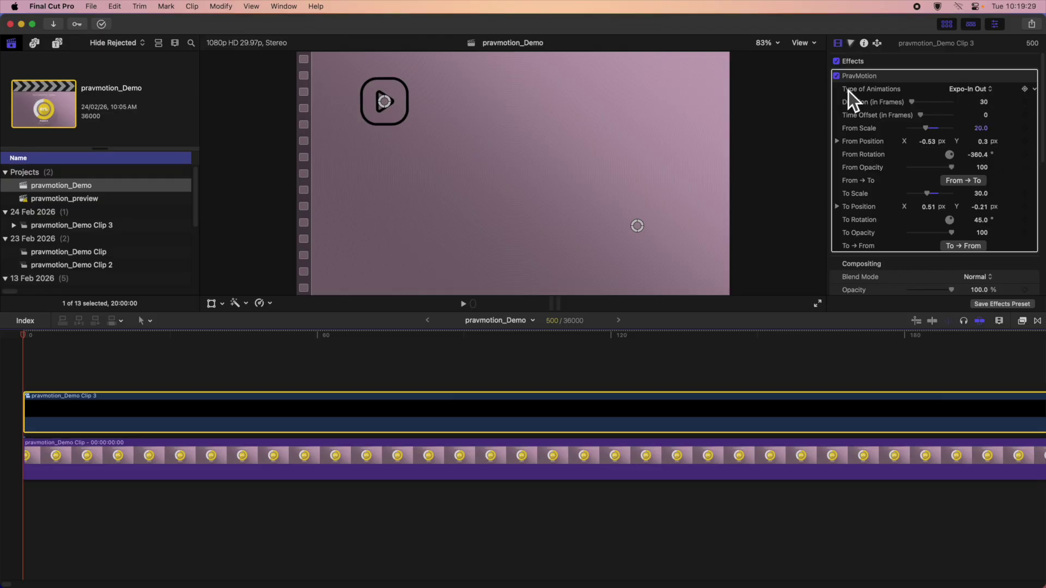
# - Change the PravMotion animation type to Cubic-Out and play the clip from the timeline's beginning
pyautogui.click(974, 89)
pyautogui.scroll(5, 971, 88)
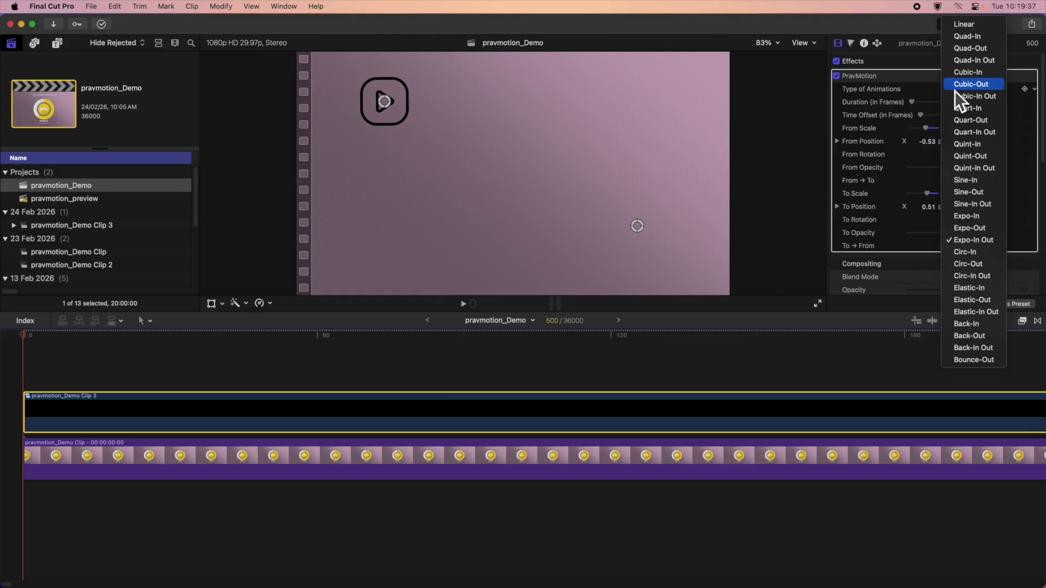
pyautogui.click(968, 86)
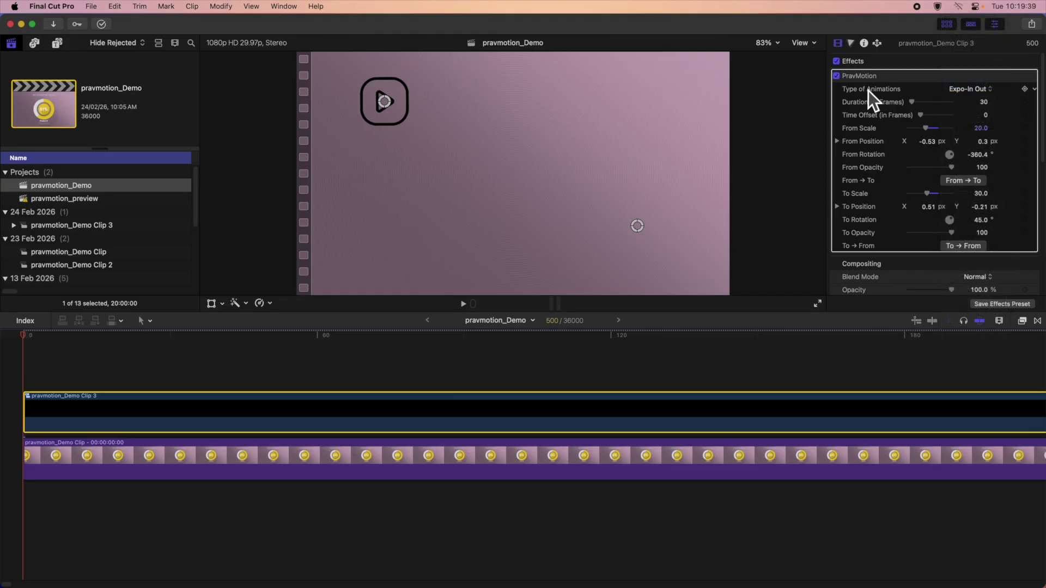
pyautogui.press('space')
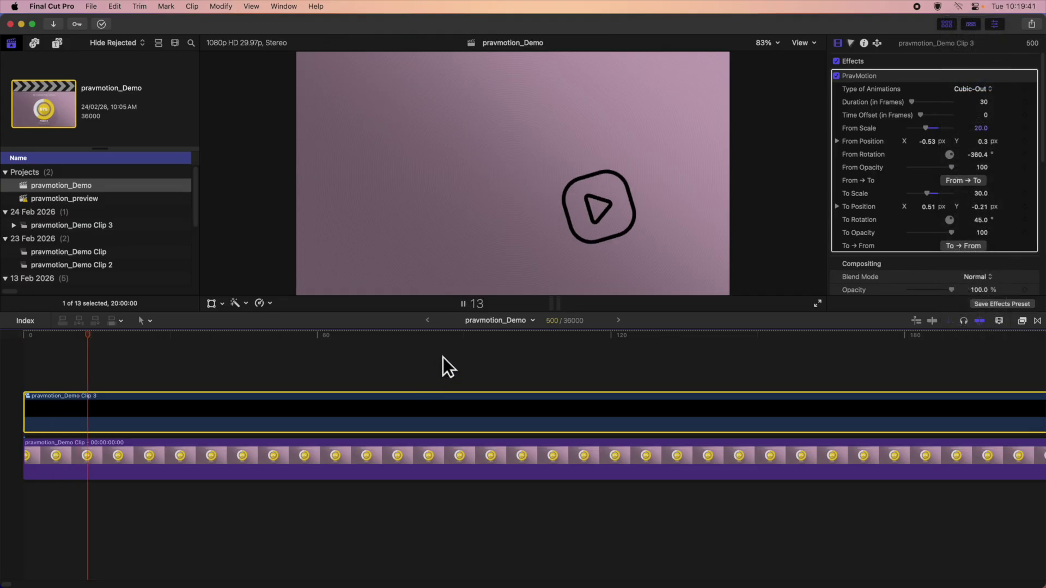
pyautogui.press('Home')
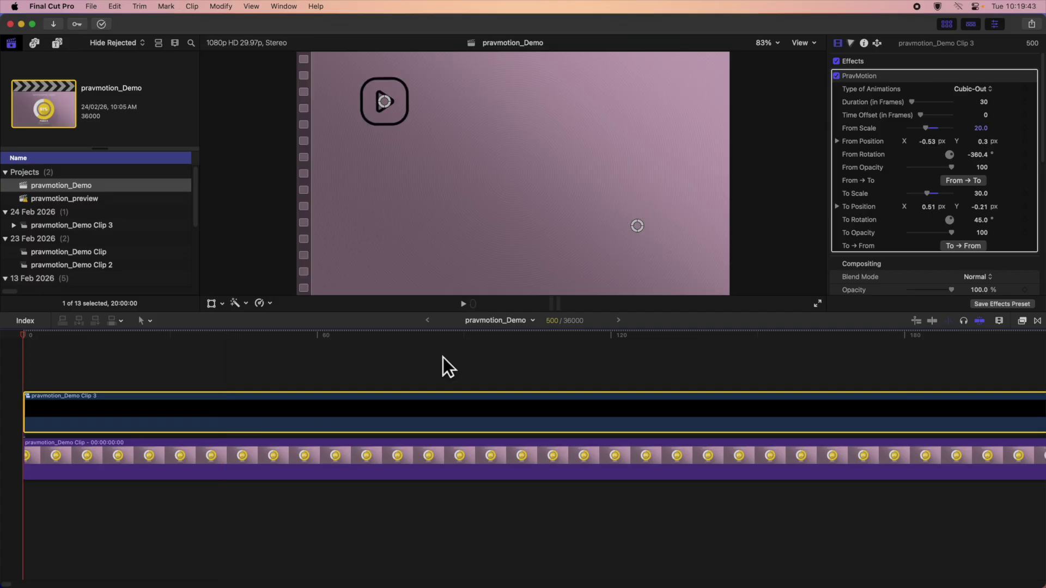
# - Change the PravMotion animation type to Quart-In Out and preview it from the timeline's beginning
pyautogui.click(971, 89)
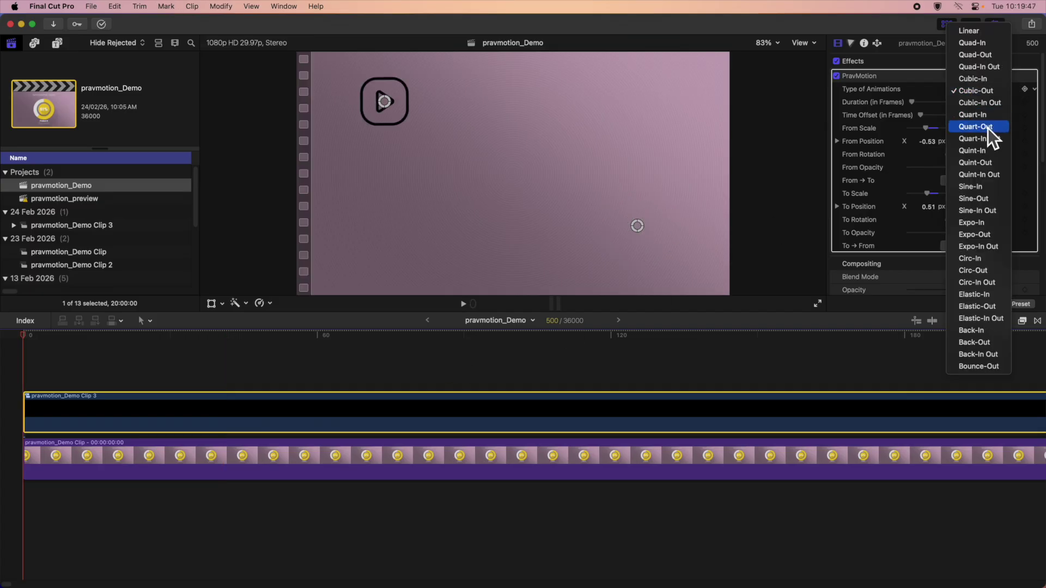
pyautogui.click(994, 141)
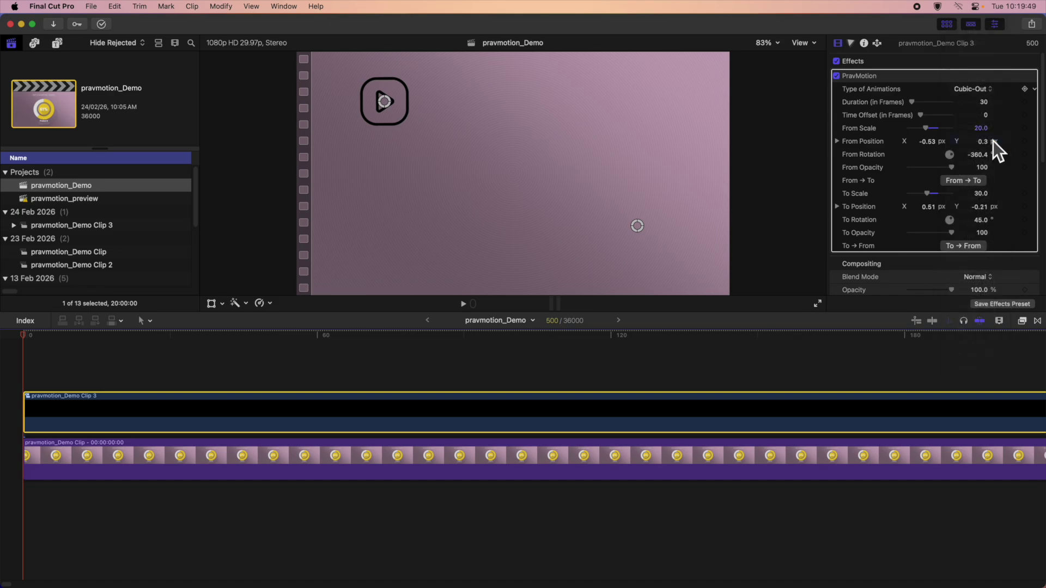
pyautogui.press('space')
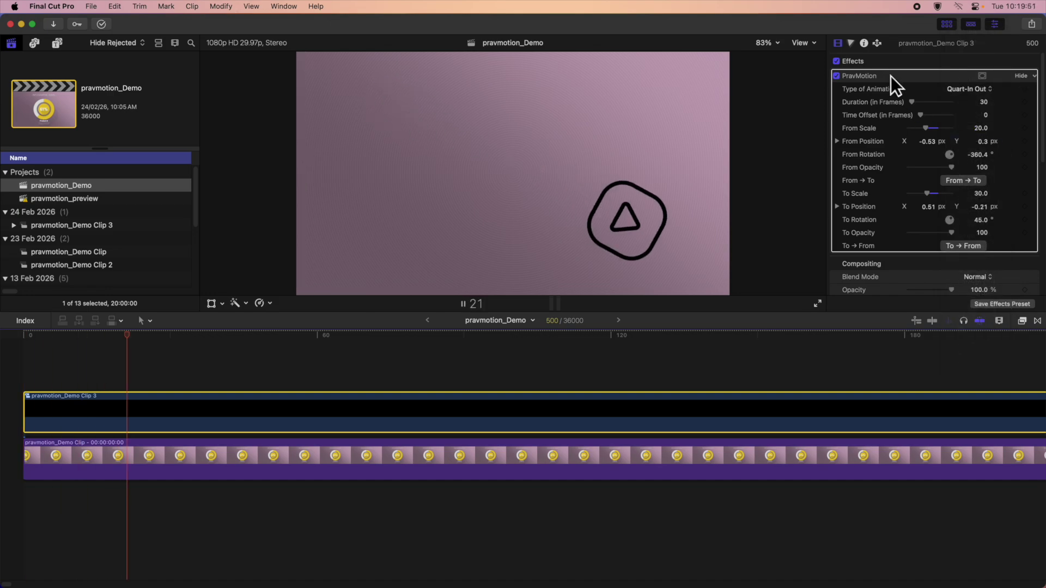
pyautogui.press('Home')
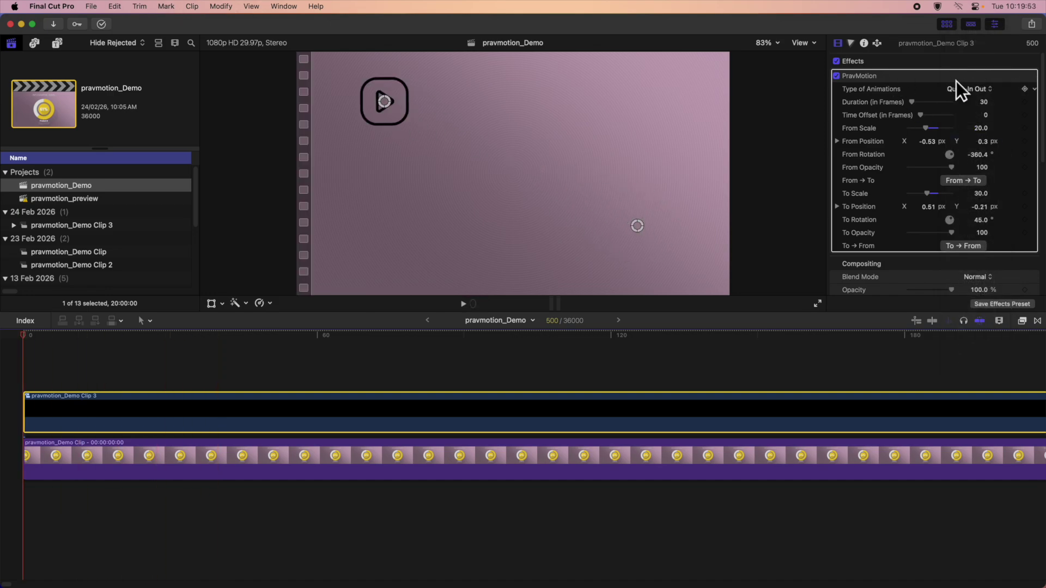
# - Change the PravMotion animation type to Quint-In Out and play the animation
pyautogui.click(975, 89)
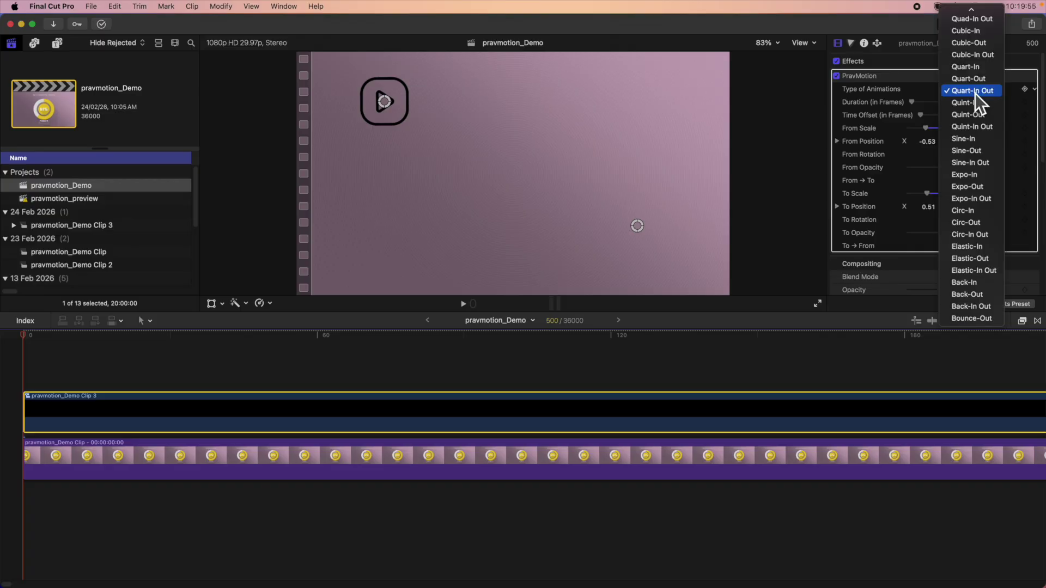
pyautogui.click(985, 128)
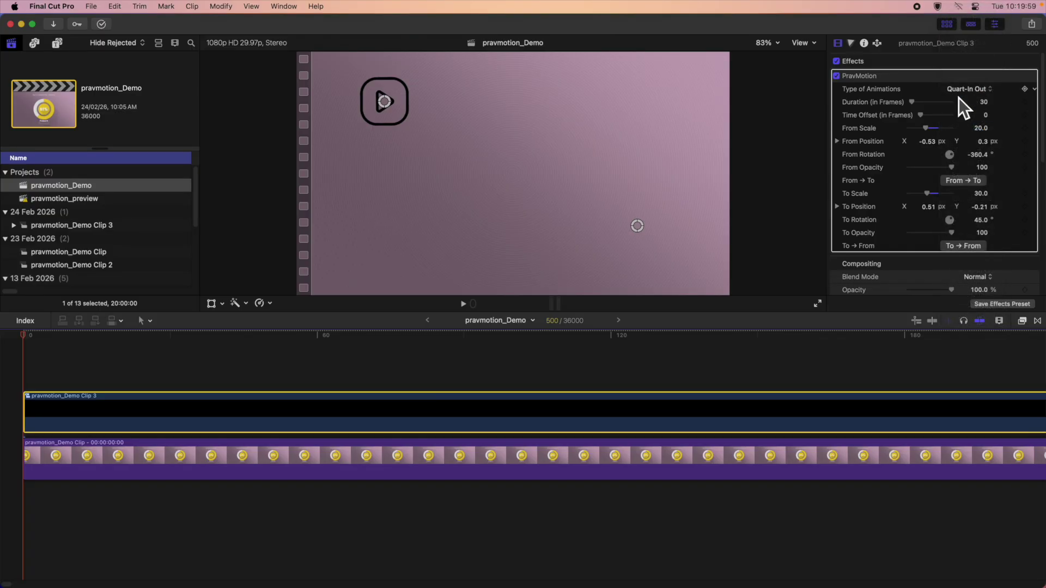
pyautogui.press('space')
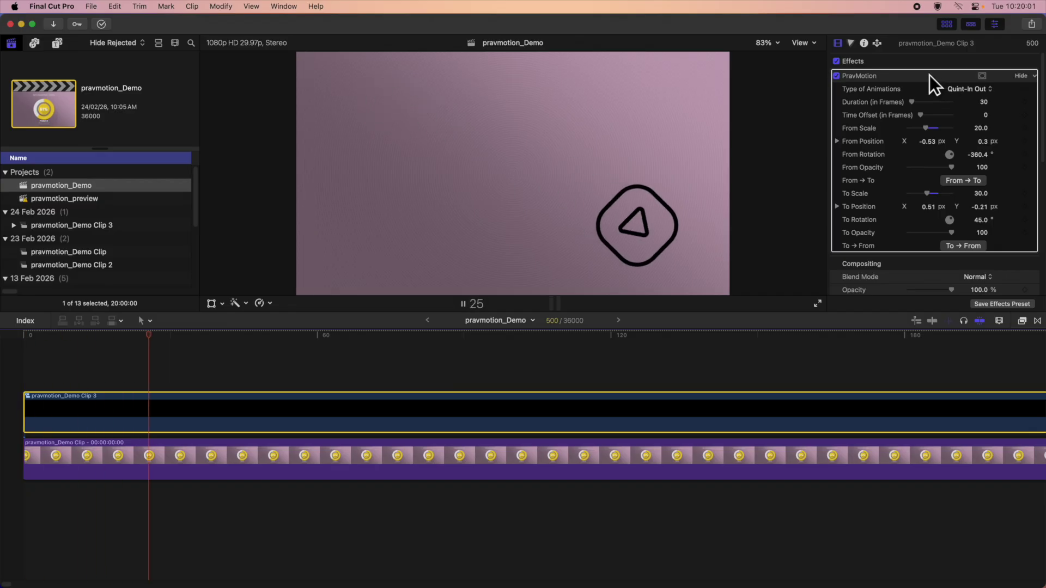
# - Change the PravMotion animation type to Sine-Out and play the clip from the timeline's beginning
pyautogui.press('space')
pyautogui.press('Home')
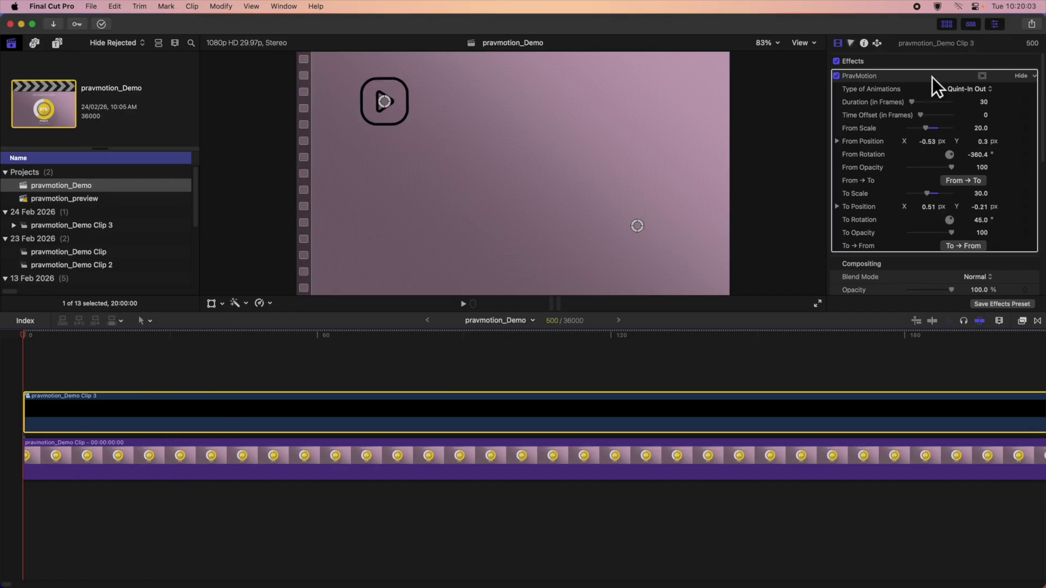
pyautogui.click(966, 90)
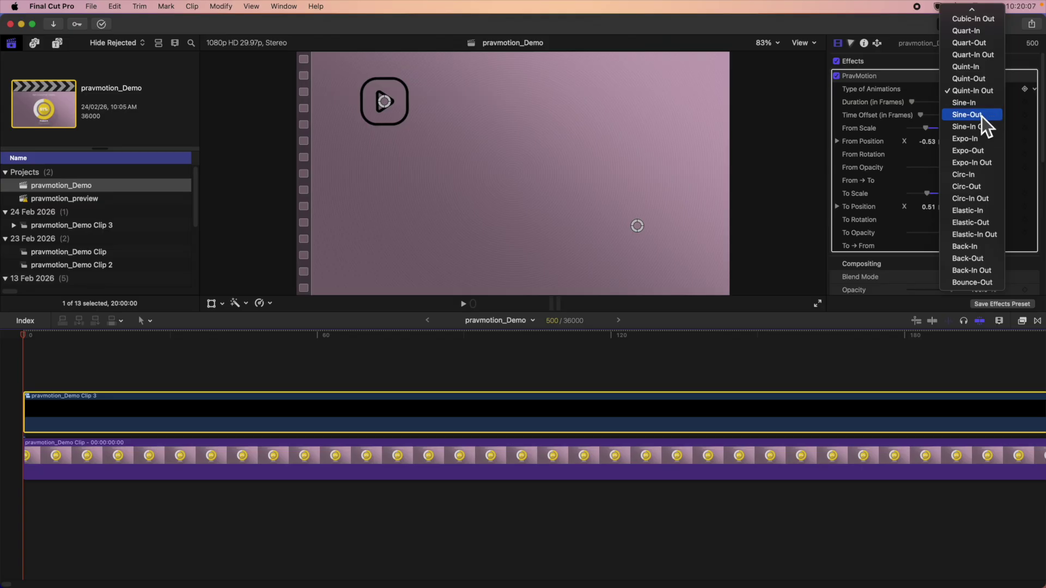
pyautogui.click(968, 115)
pyautogui.press('space')
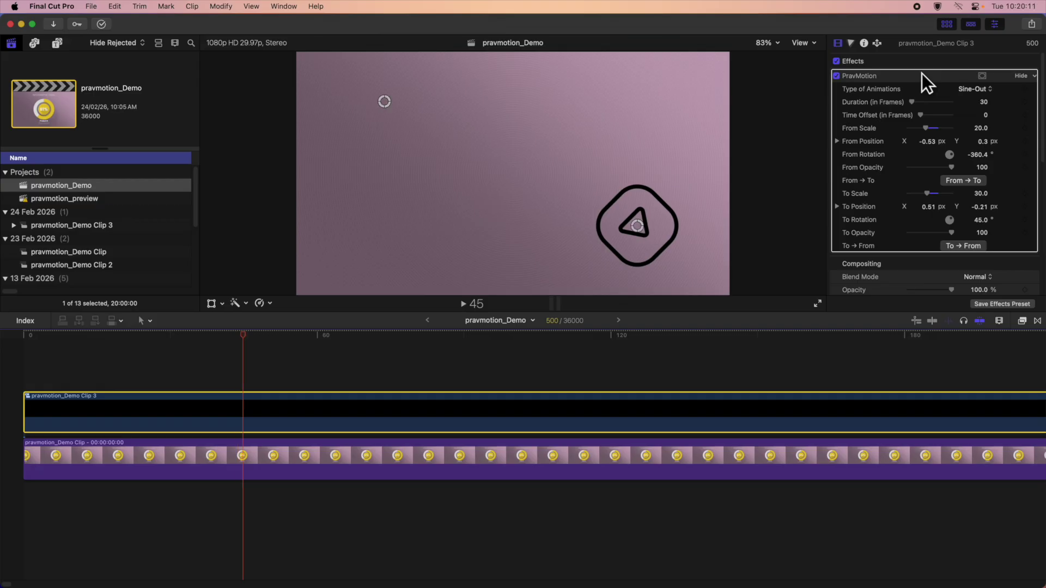
# - Change the PravMotion animation type to Elastic-In Out and set its duration to 50 frames
pyautogui.press('Home')
pyautogui.click(974, 89)
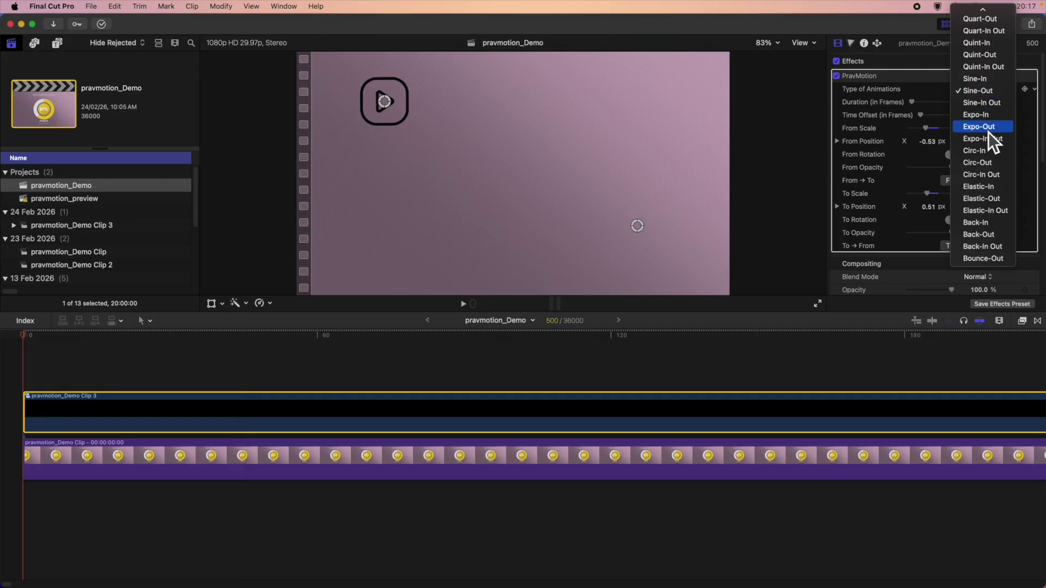
pyautogui.click(996, 214)
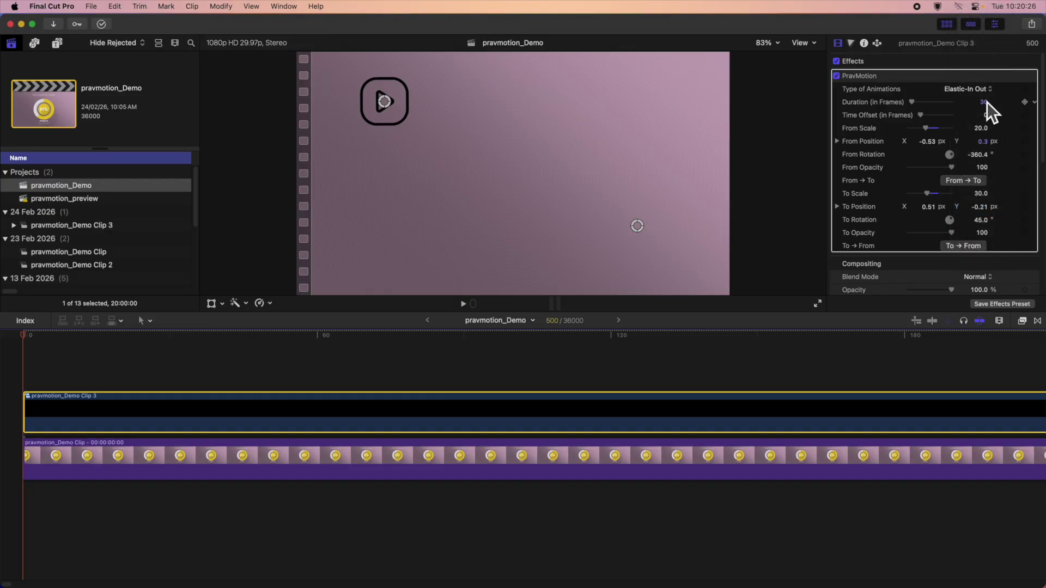
pyautogui.click(984, 103)
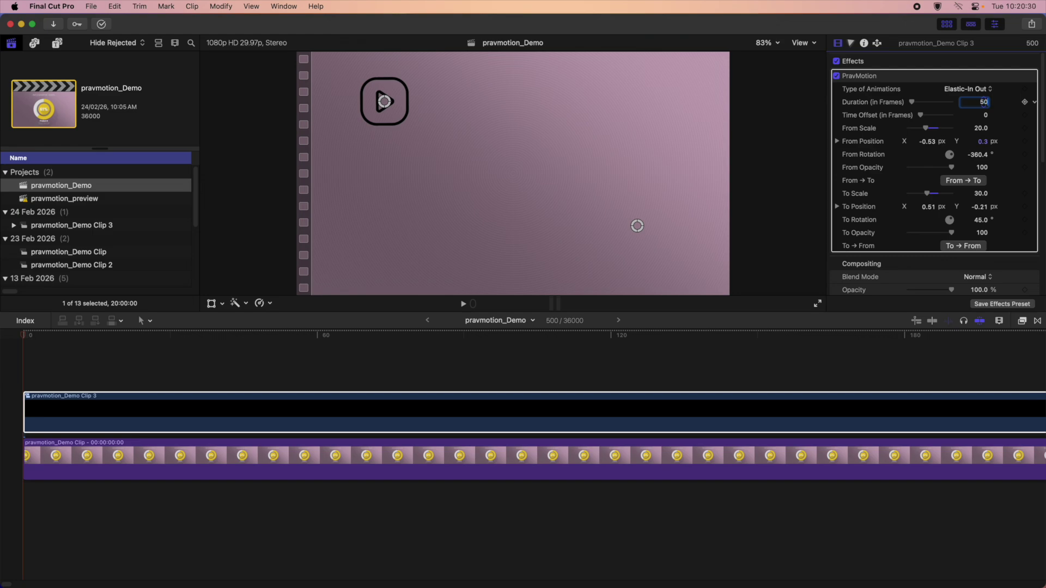
# - Set both the From Rotation and To Rotation of the PravMotion effect to 0°
pyautogui.click(978, 155)
pyautogui.click(979, 220)
pyautogui.write('0')
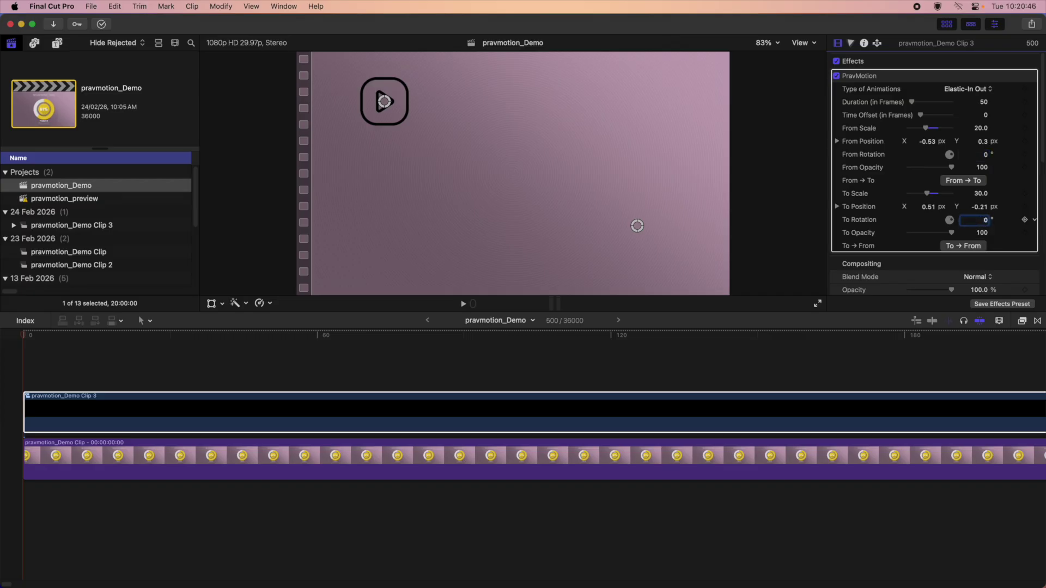
pyautogui.click(891, 75)
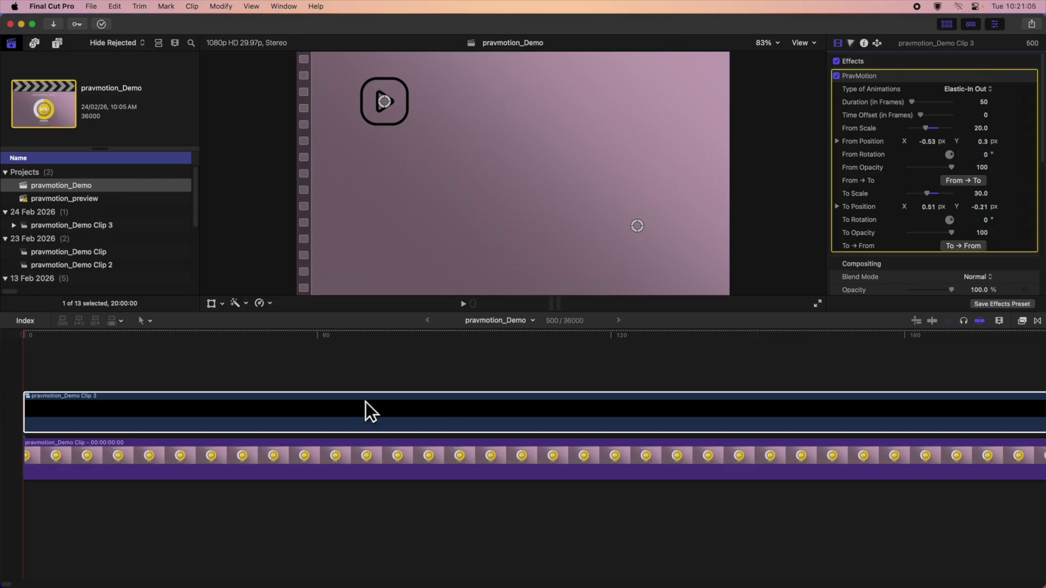
# - Play the Elastic-In Out animation several times from the timeline's beginning to examine its motion
pyautogui.click(366, 403)
pyautogui.press('space')
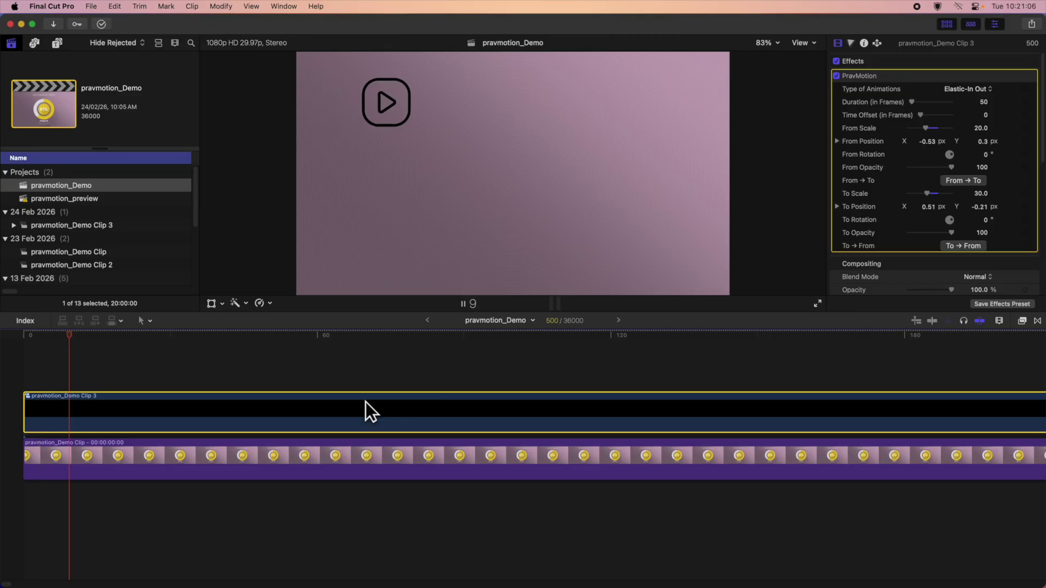
pyautogui.press('Home')
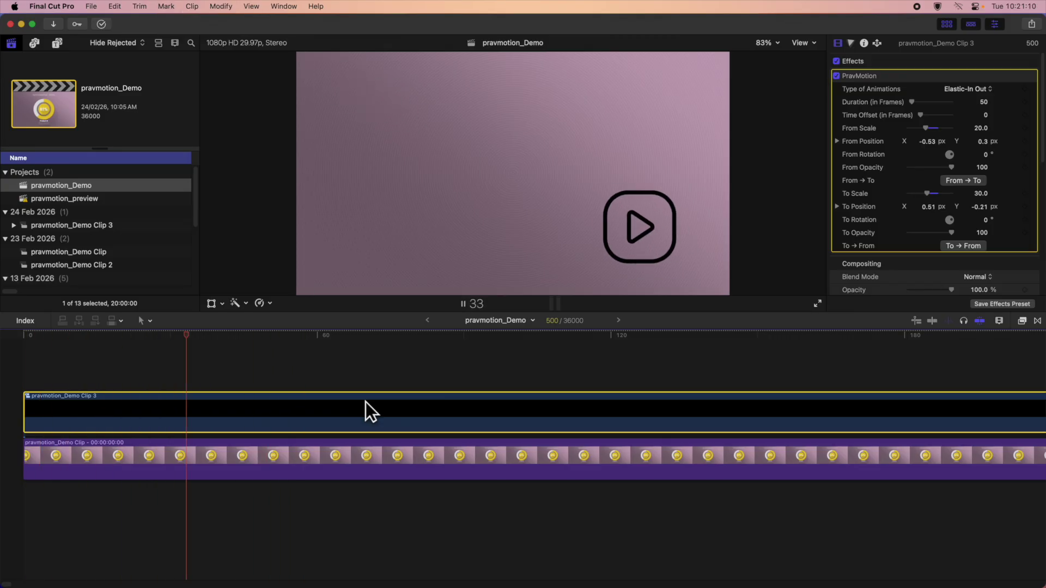
pyautogui.press('space')
pyautogui.press('Home')
pyautogui.press('space')
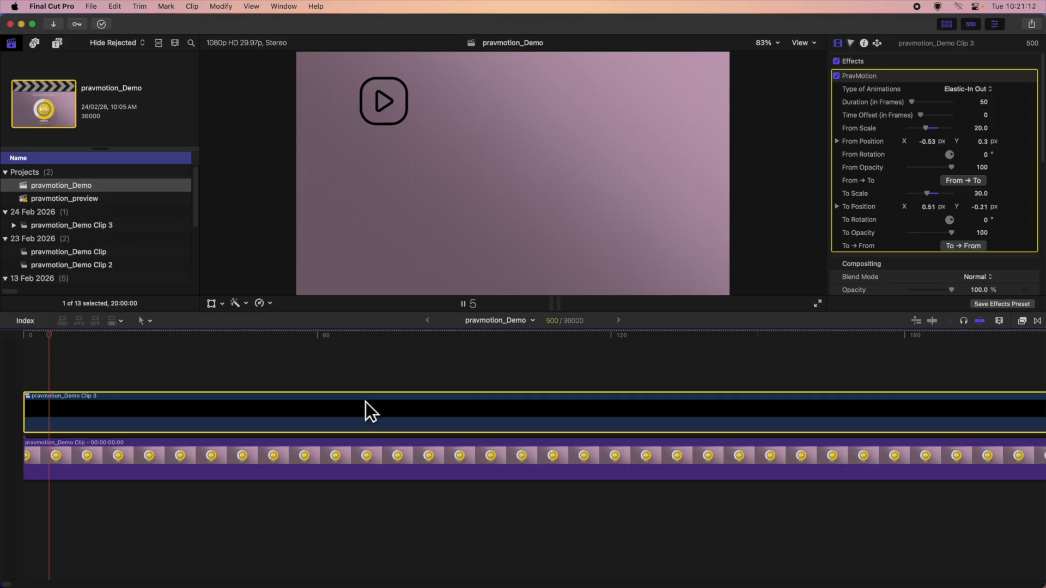
pyautogui.press('space')
pyautogui.press('Home')
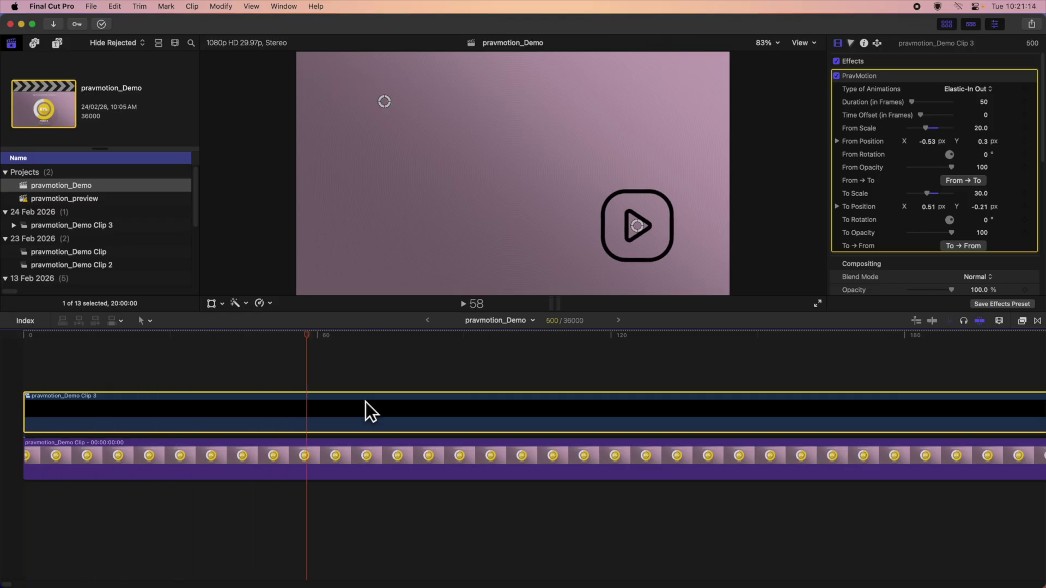
# - Change the PravMotion animation type to Back-In Out and set its duration to 20 frames
pyautogui.click(970, 88)
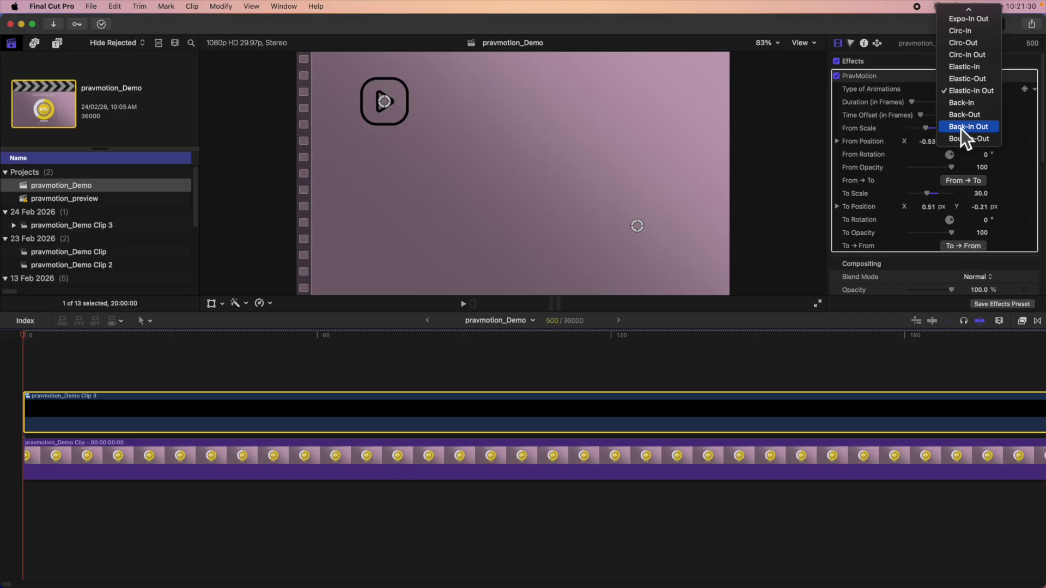
pyautogui.click(958, 126)
pyautogui.click(982, 105)
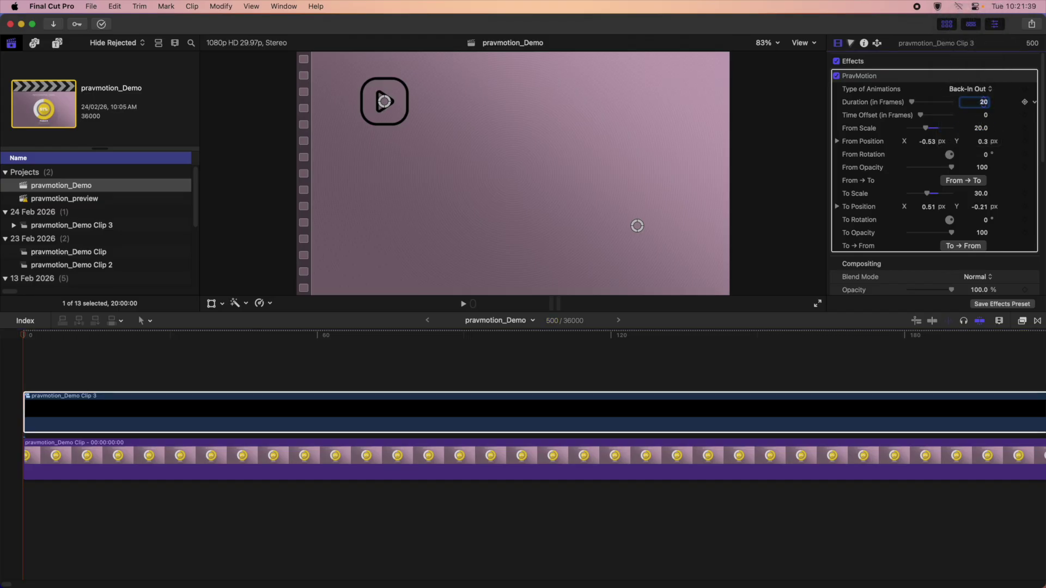
# - Play the Back-In Out animation repeatedly from the timeline's beginning to examine its motion
pyautogui.click(261, 456)
pyautogui.press('space')
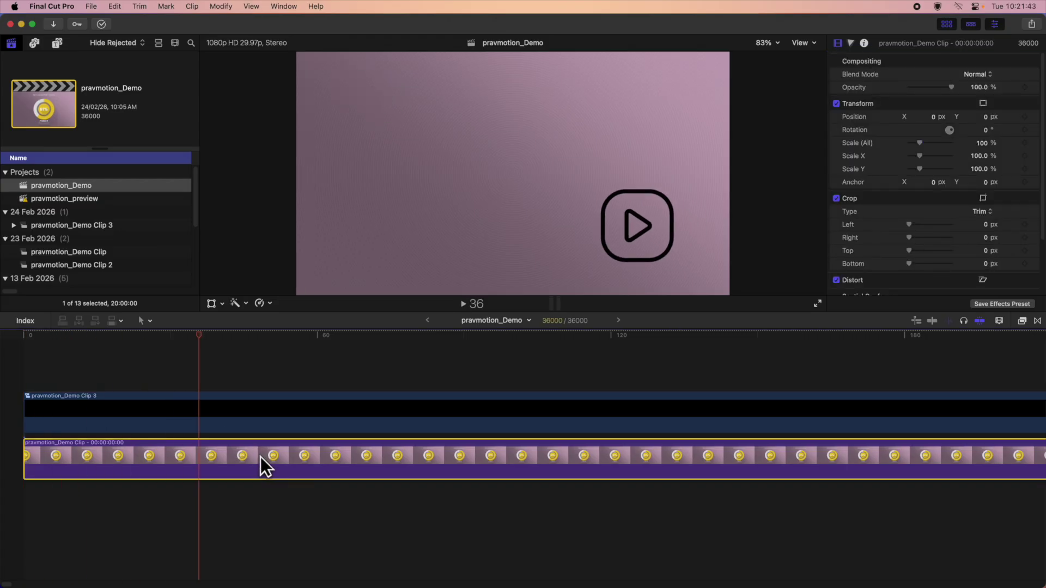
pyautogui.press('Home')
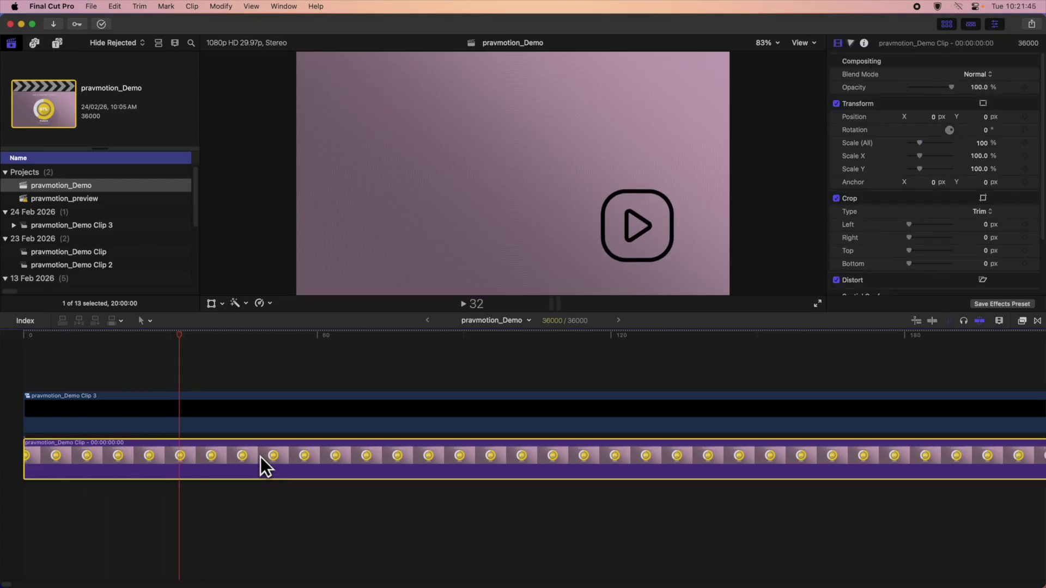
pyautogui.press('Home')
pyautogui.press('space')
pyautogui.press('space')
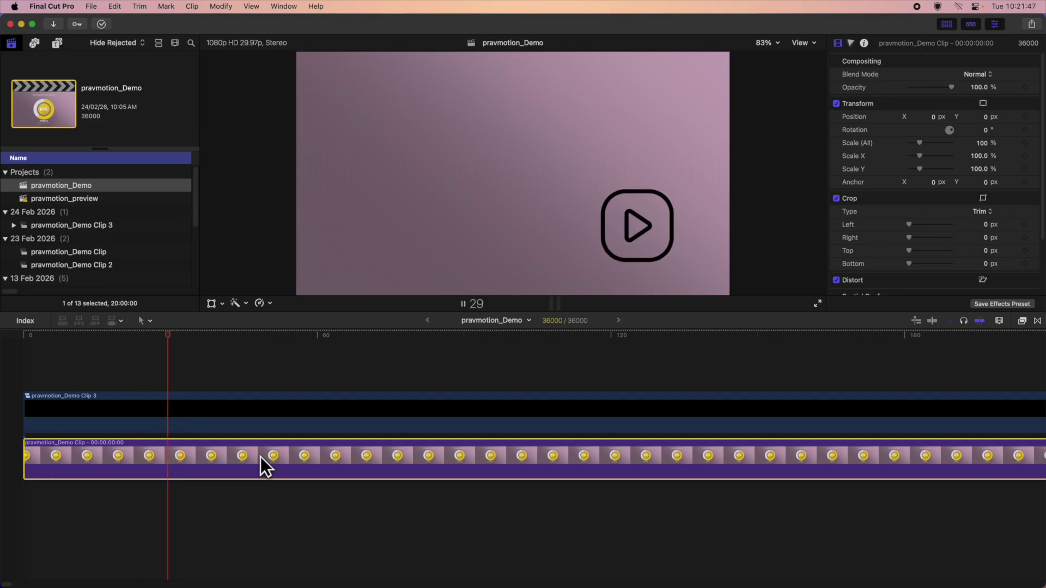
# - Select the compound clip and change its PravMotion animation type to Bounce-Out
pyautogui.click(250, 399)
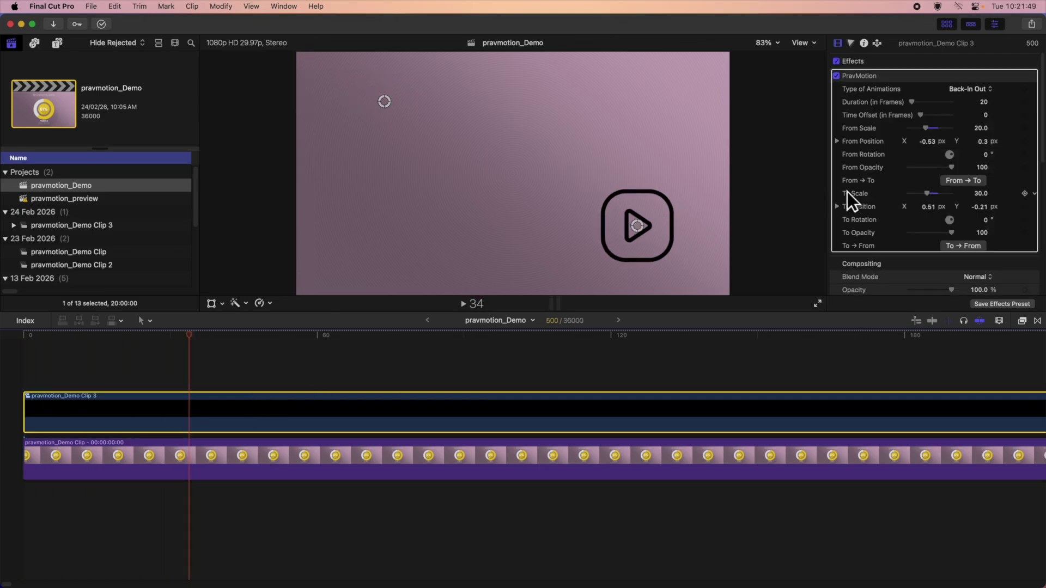
pyautogui.click(968, 90)
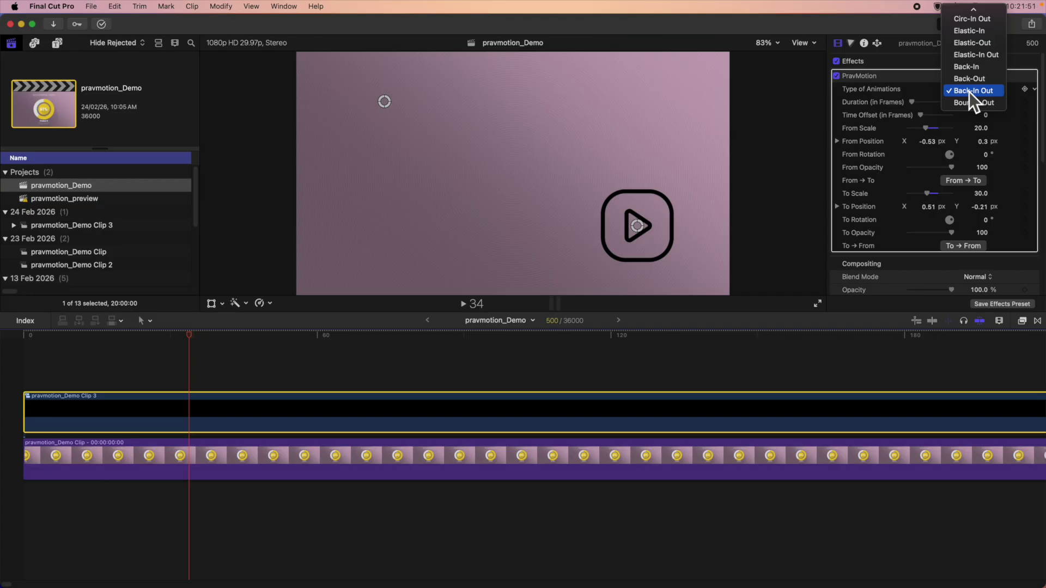
pyautogui.click(968, 102)
# - Set the X values of From Position and To Position to 0 and To Scale to 20
pyautogui.click(927, 141)
pyautogui.write('0')
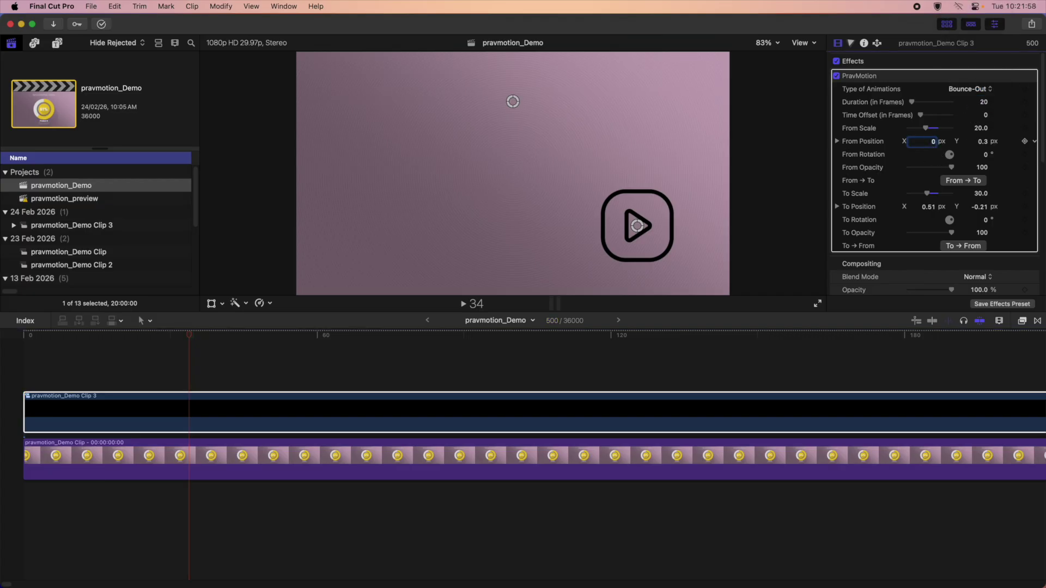
pyautogui.click(928, 207)
pyautogui.write('0')
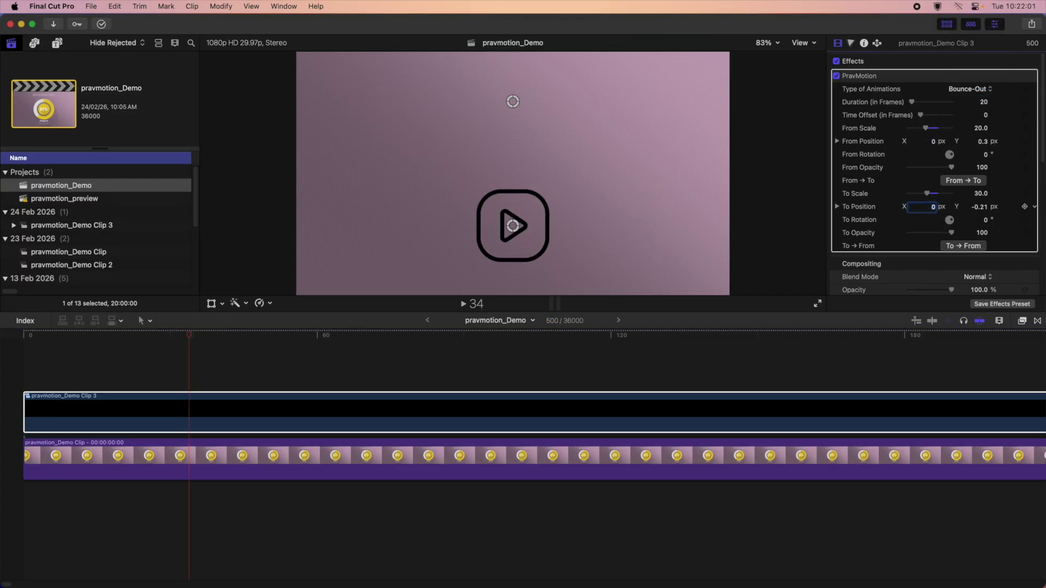
pyautogui.click(981, 194)
pyautogui.write('20')
pyautogui.press('Return')
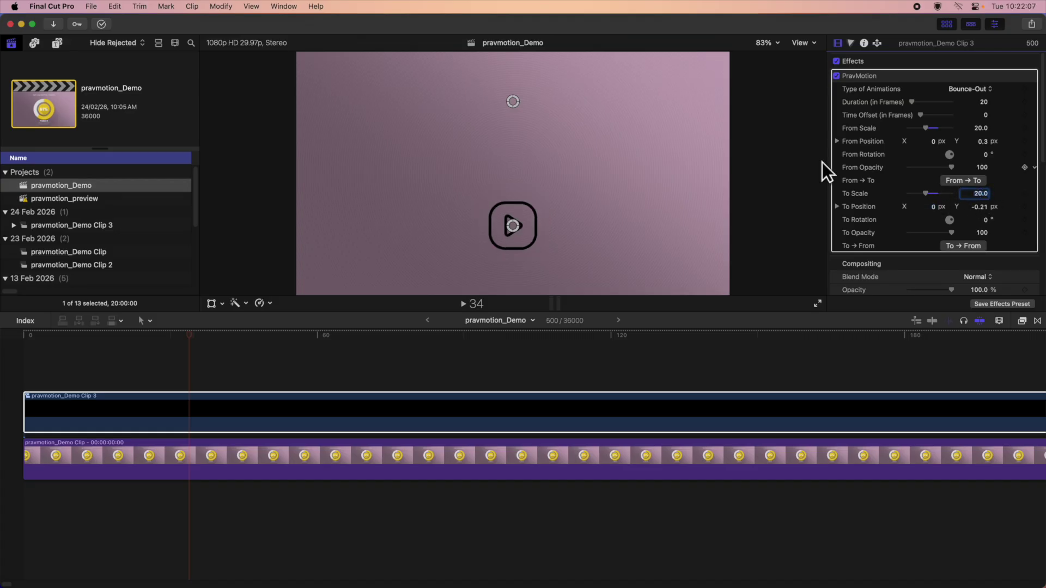
# - Play the vertical Bounce-Out animation repeatedly from the timeline's beginning to examine the bounce
pyautogui.click(245, 453)
pyautogui.press('Home')
pyautogui.press('space')
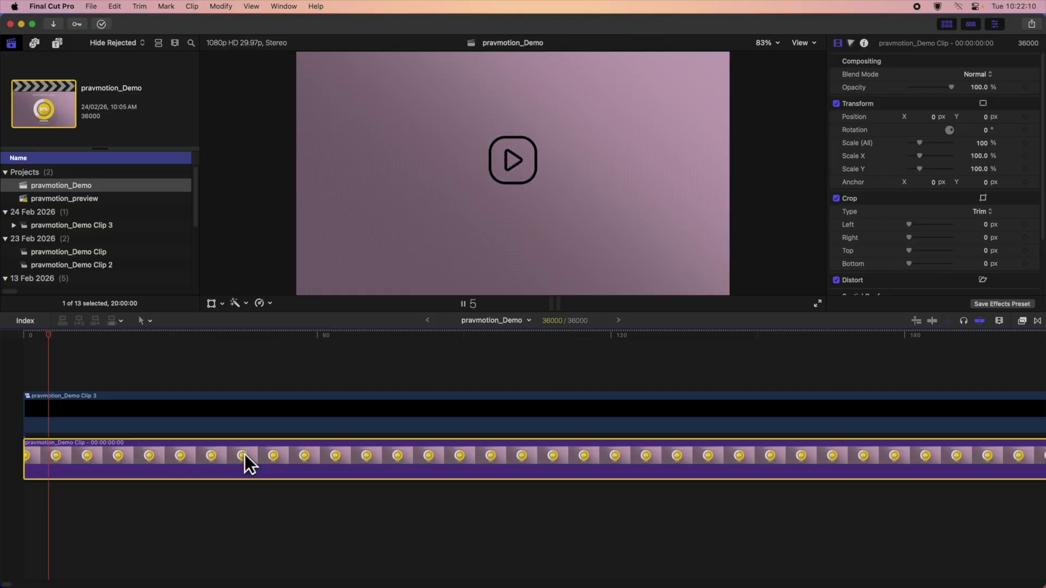
pyautogui.press('Home')
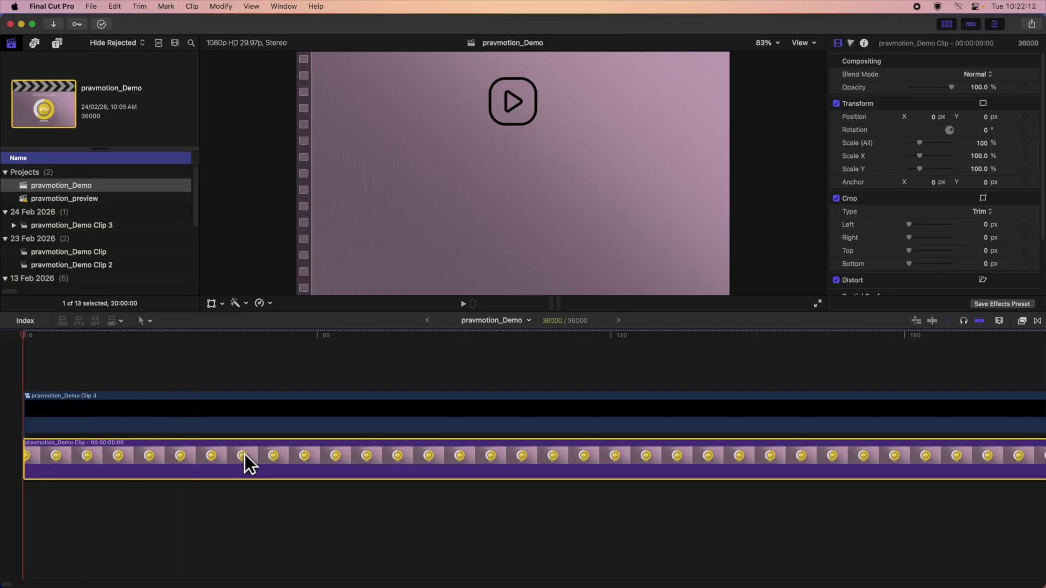
pyautogui.press('space')
pyautogui.press('Home')
pyautogui.press('space')
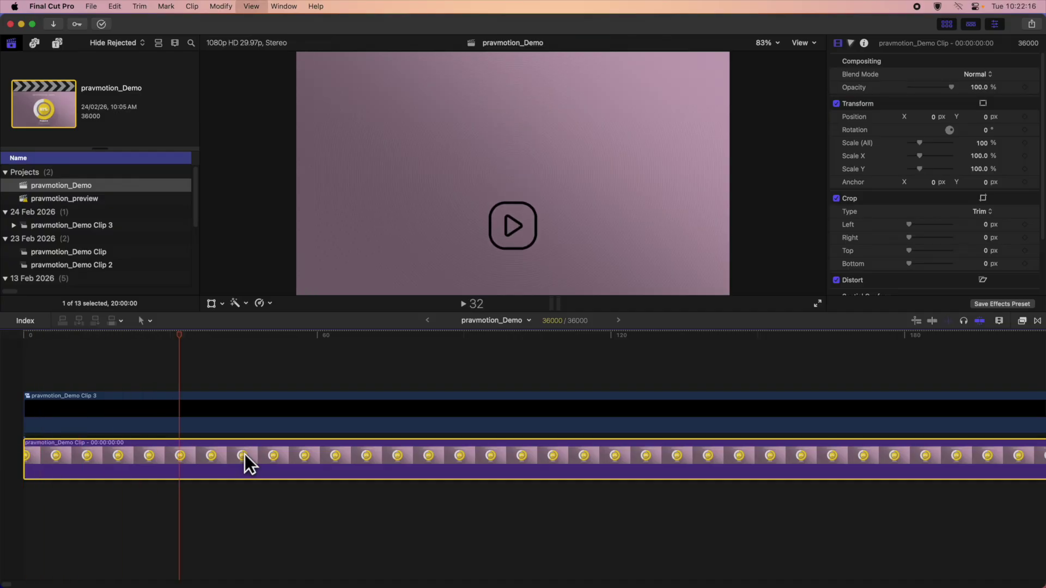
# - Select the compound clip and set its PravMotion From Rotation to -368°
pyautogui.click(243, 410)
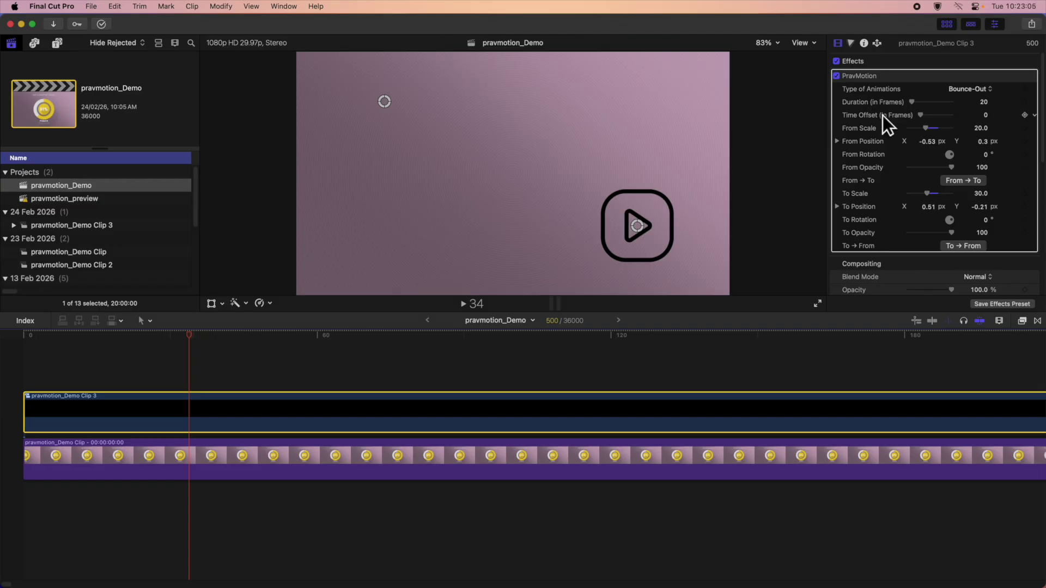
pyautogui.click(985, 156)
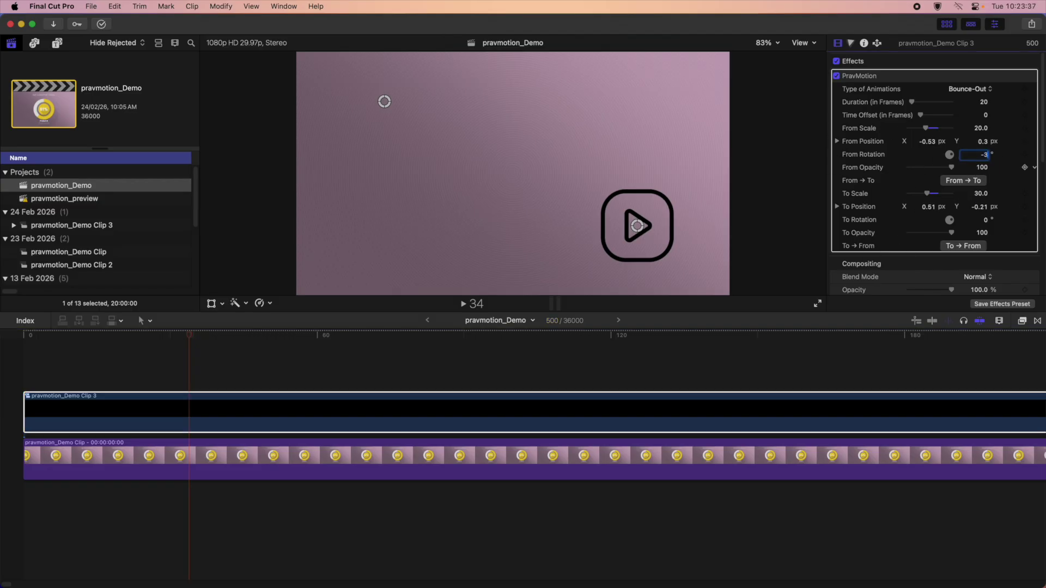
pyautogui.write('-368')
pyautogui.press('Return')
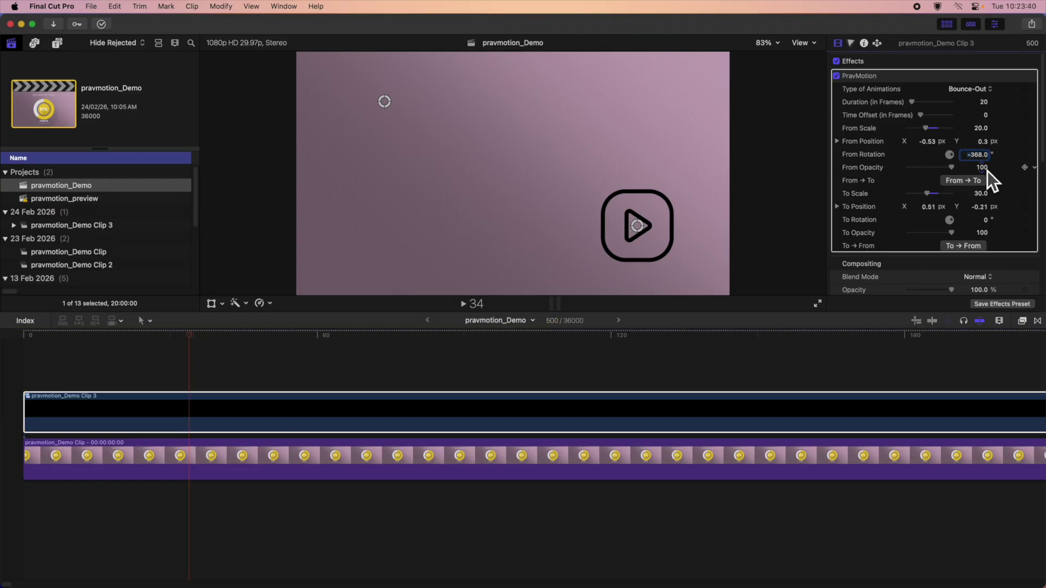
# - Set the PravMotion From Opacity of the compound clip to 50
pyautogui.click(981, 168)
pyautogui.write('50')
pyautogui.press('Return')
# - Try copying the PravMotion From values to the To values and the To values back to From
pyautogui.click(949, 181)
pyautogui.click(948, 180)
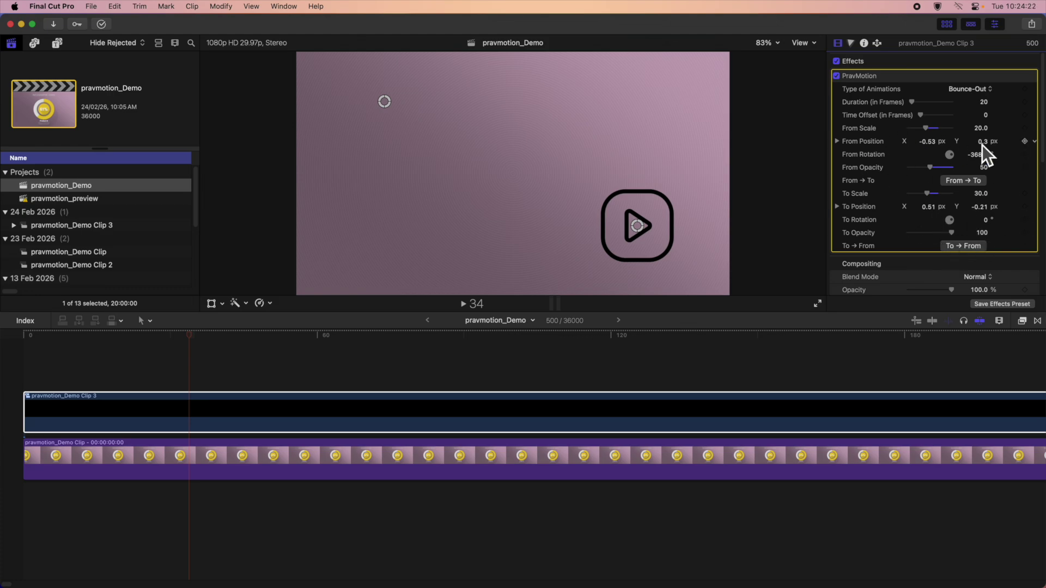
pyautogui.click(946, 245)
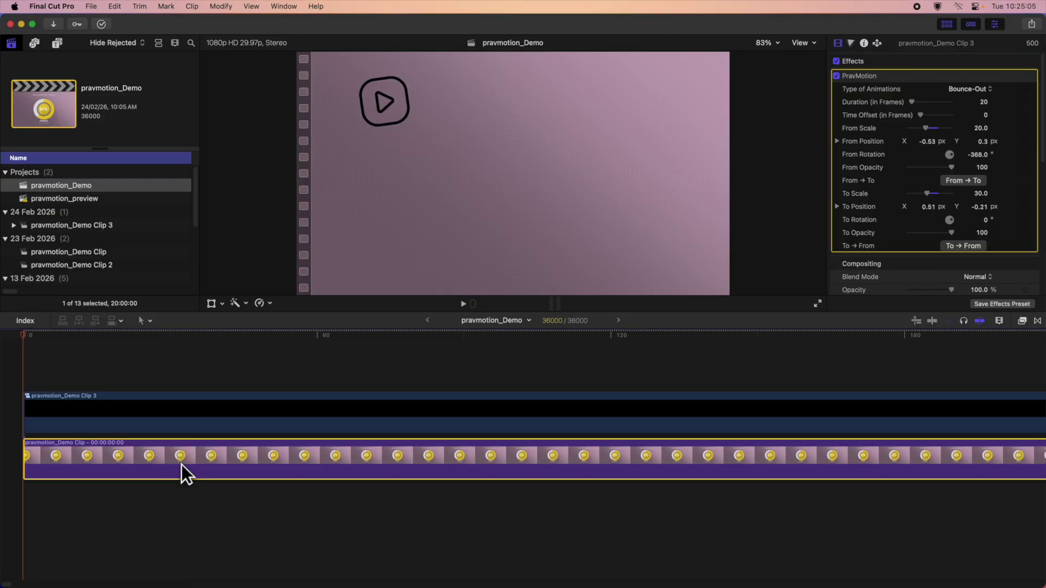
# - Play the rotating Bounce-Out animation from the timeline's beginning
pyautogui.click(182, 464)
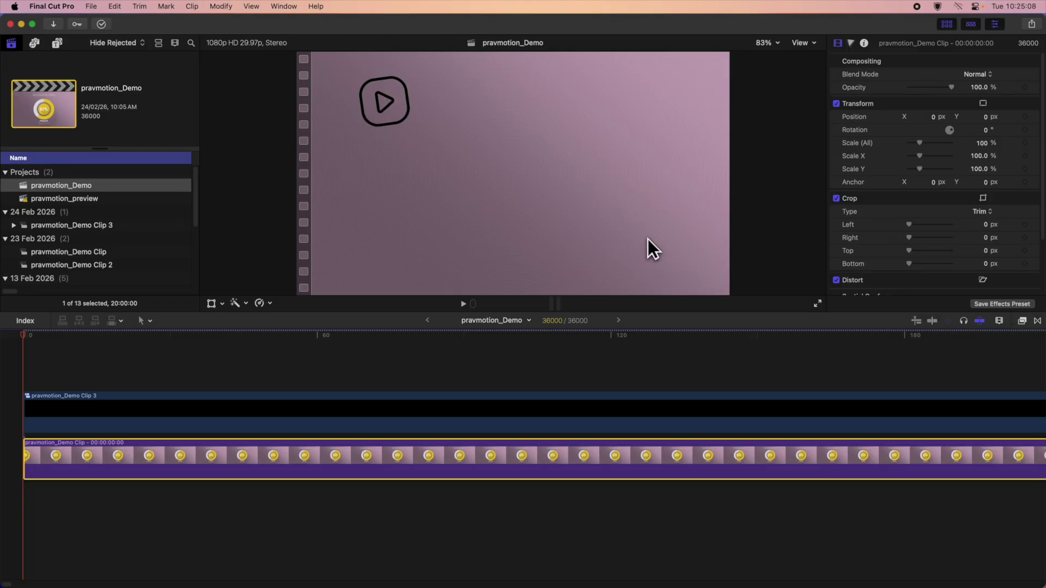
pyautogui.press('space')
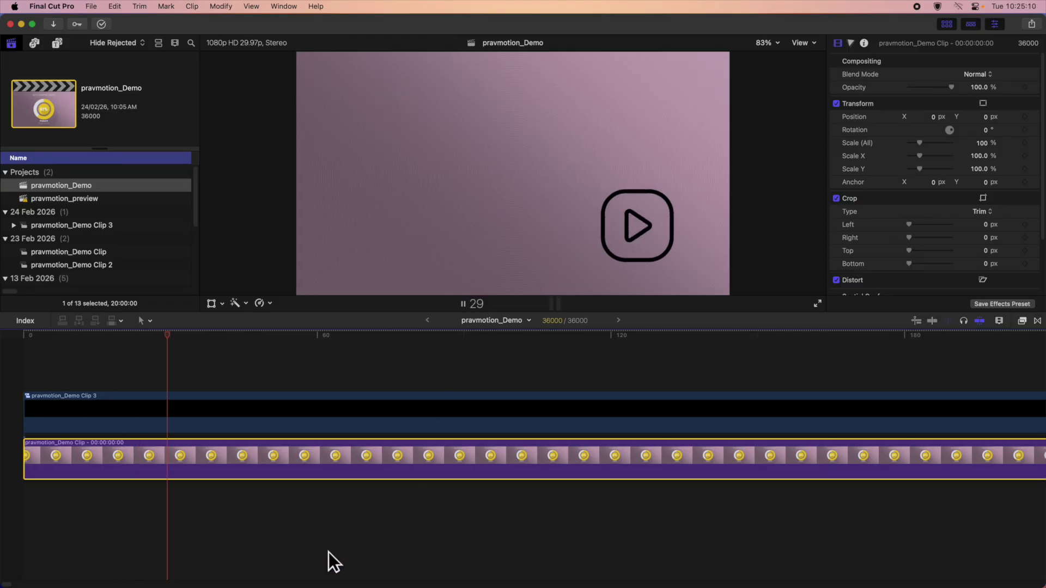
# - Change the compound clip's PravMotion animation type to Expo-In Out, play it from the timeline's beginning and reselect the clip
pyautogui.click(352, 408)
pyautogui.click(948, 89)
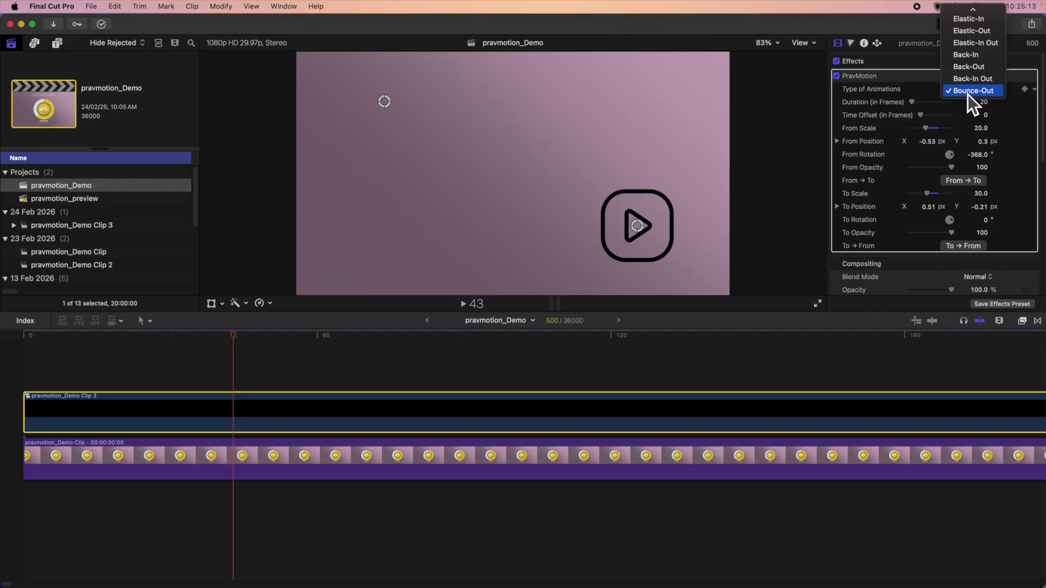
pyautogui.click(248, 456)
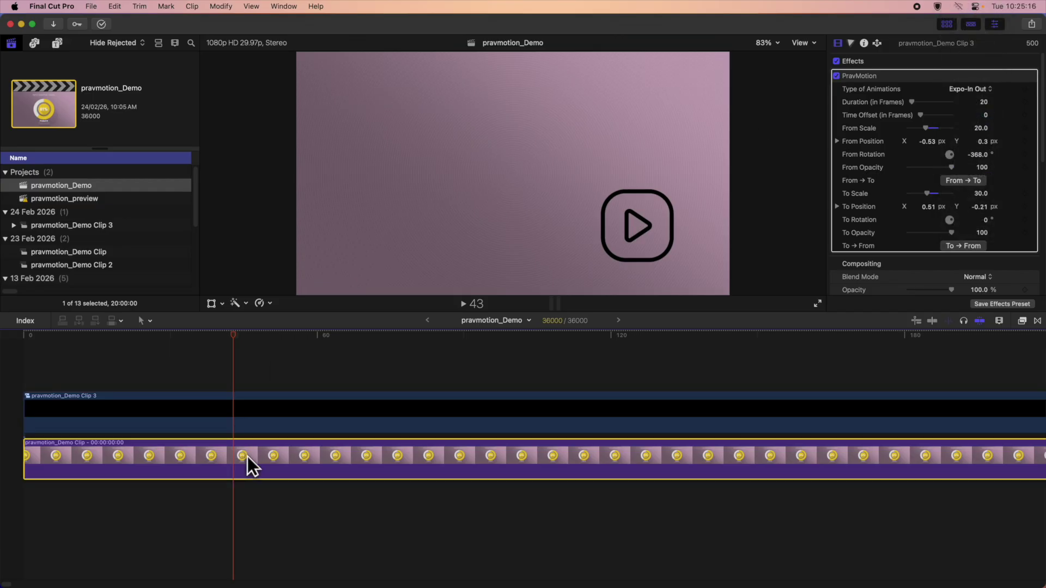
pyautogui.press('Home')
pyautogui.press('space')
pyautogui.press('space')
pyautogui.click(224, 407)
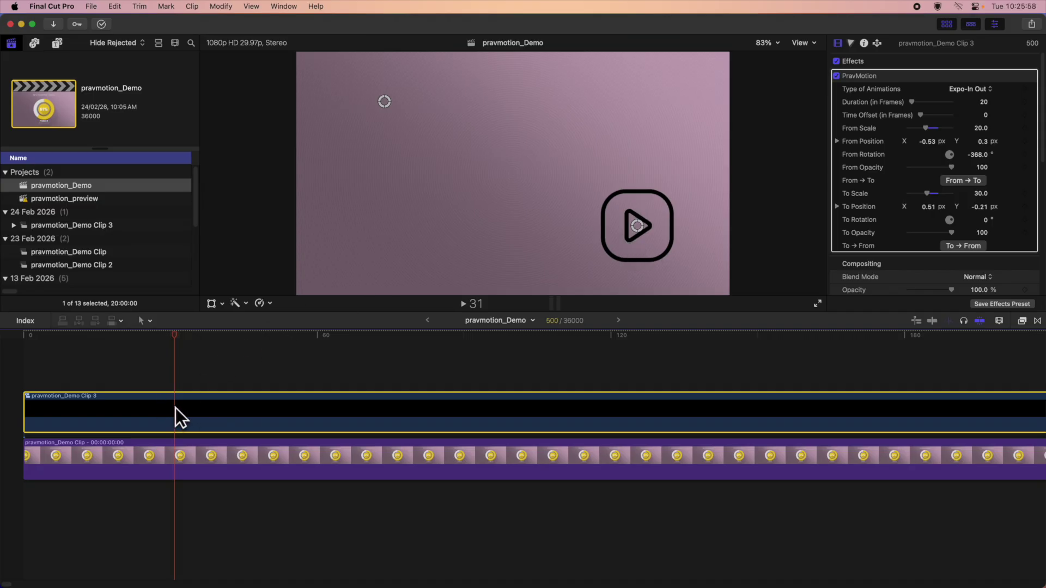
# - Split the compound clip at frame 31 and compare the PravMotion settings of both segments, ending with the second one selected
pyautogui.press('super+b')
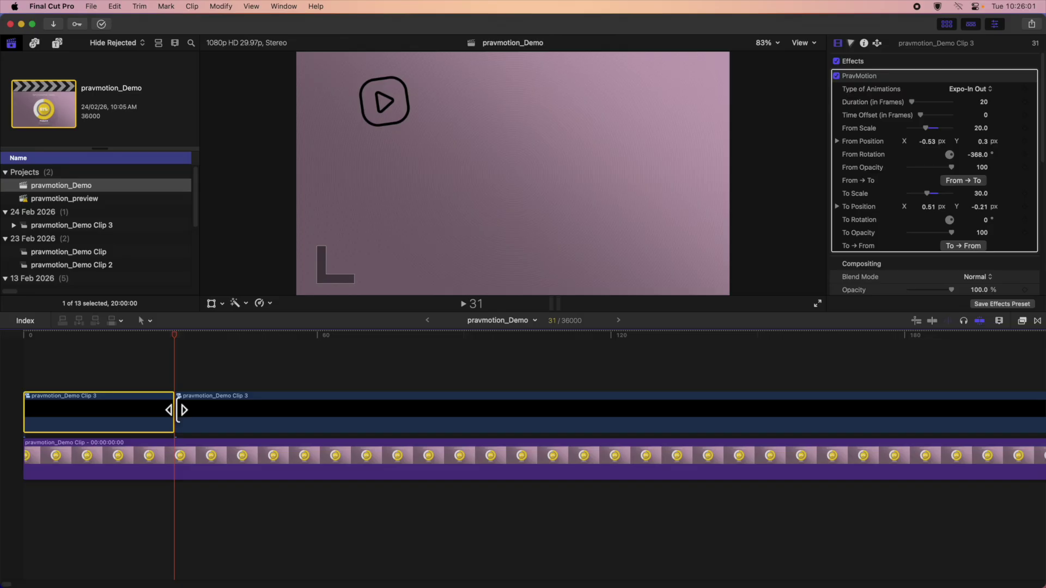
pyautogui.click(212, 408)
pyautogui.press('space')
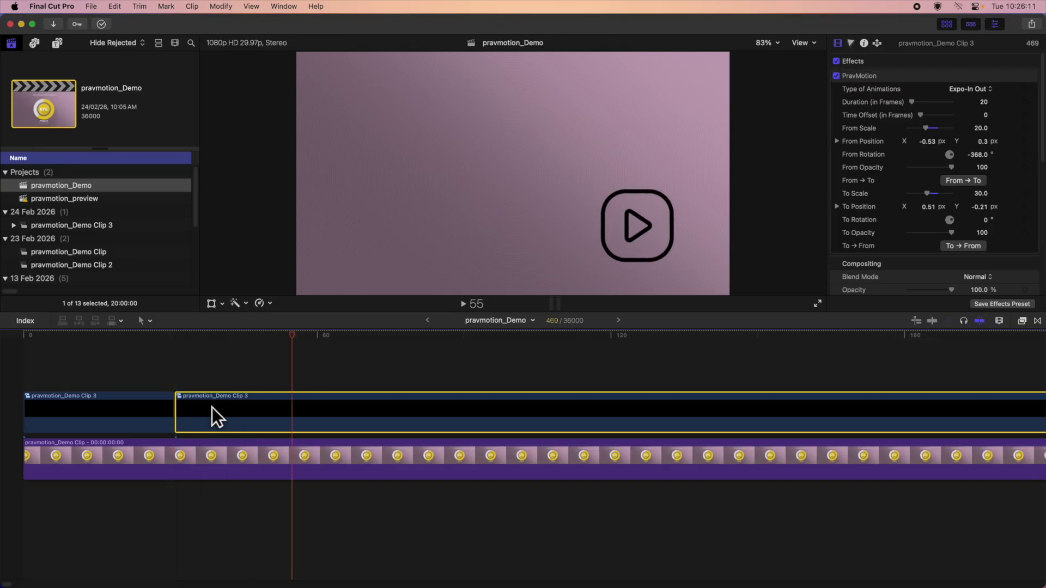
pyautogui.click(37, 408)
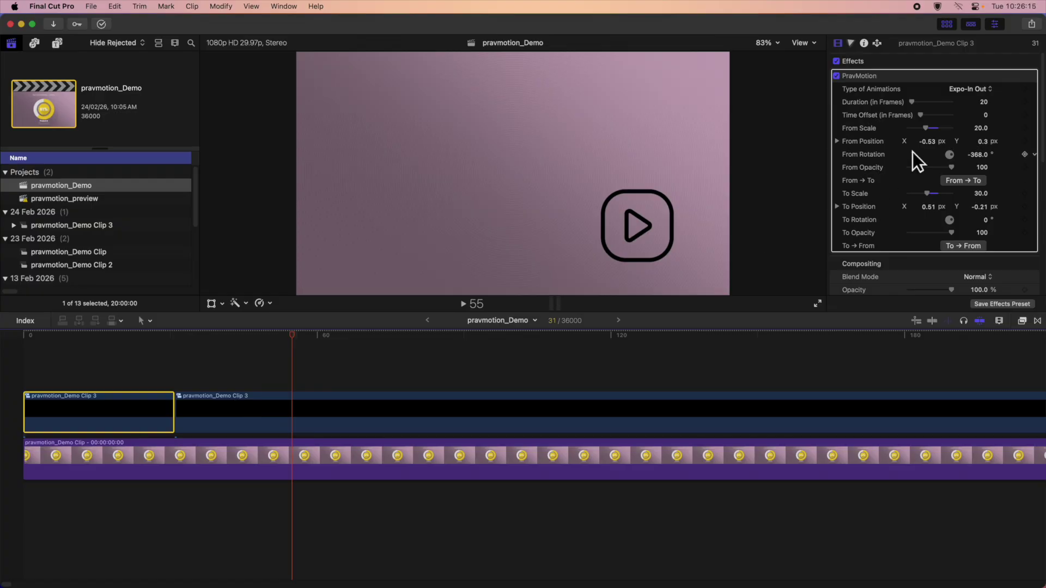
pyautogui.click(290, 425)
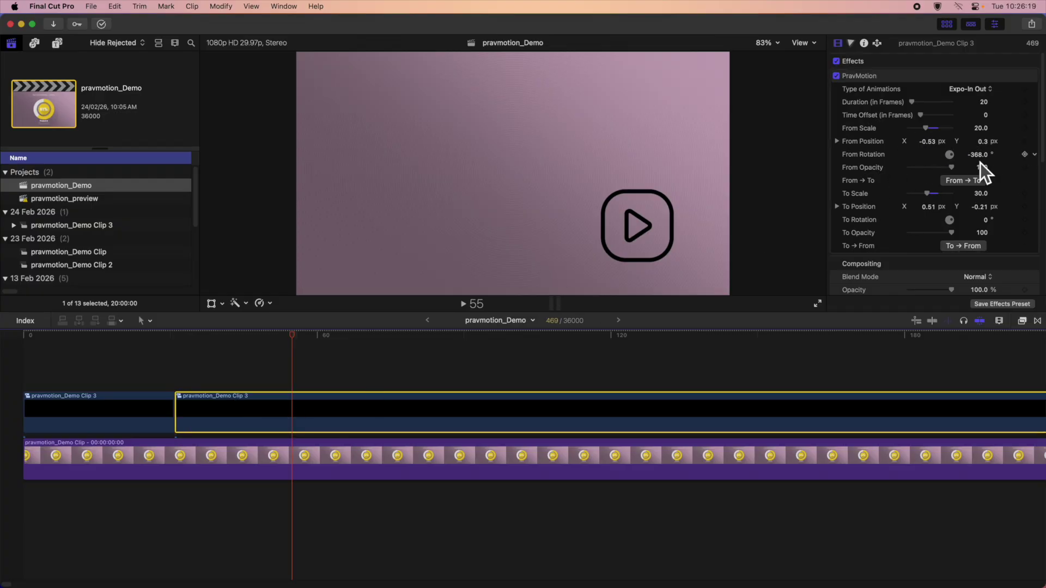
# - Copy the second segment's PravMotion To values to its From values, preview it, and set its To Position Y to 0.27 px
pyautogui.press('Up')
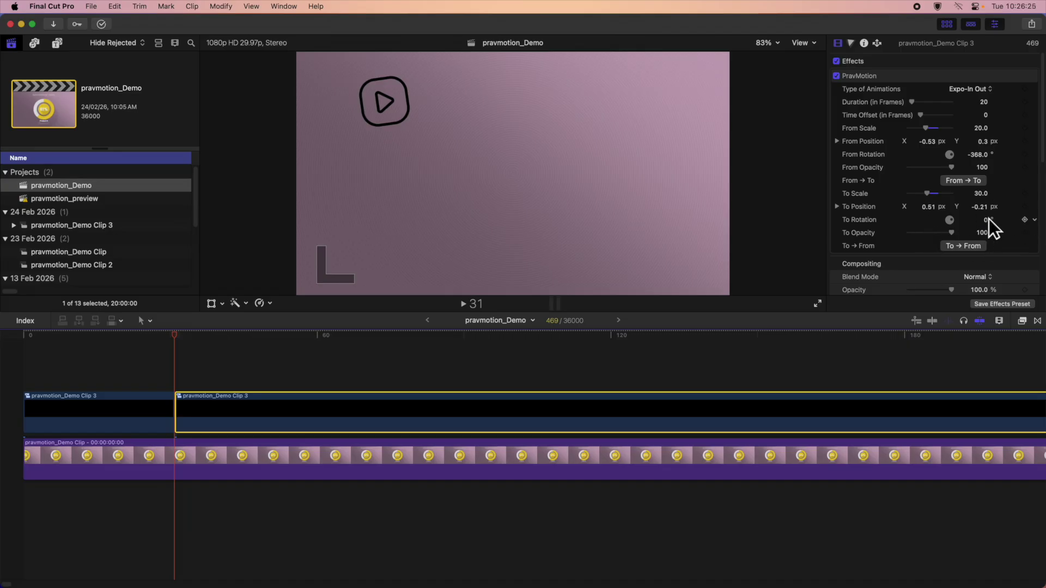
pyautogui.click(947, 246)
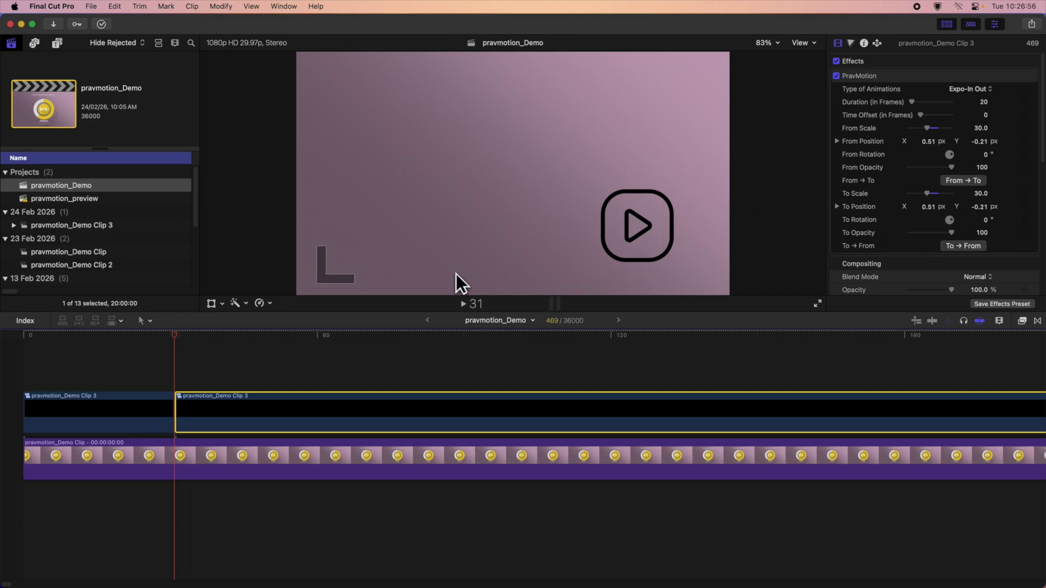
pyautogui.press('space')
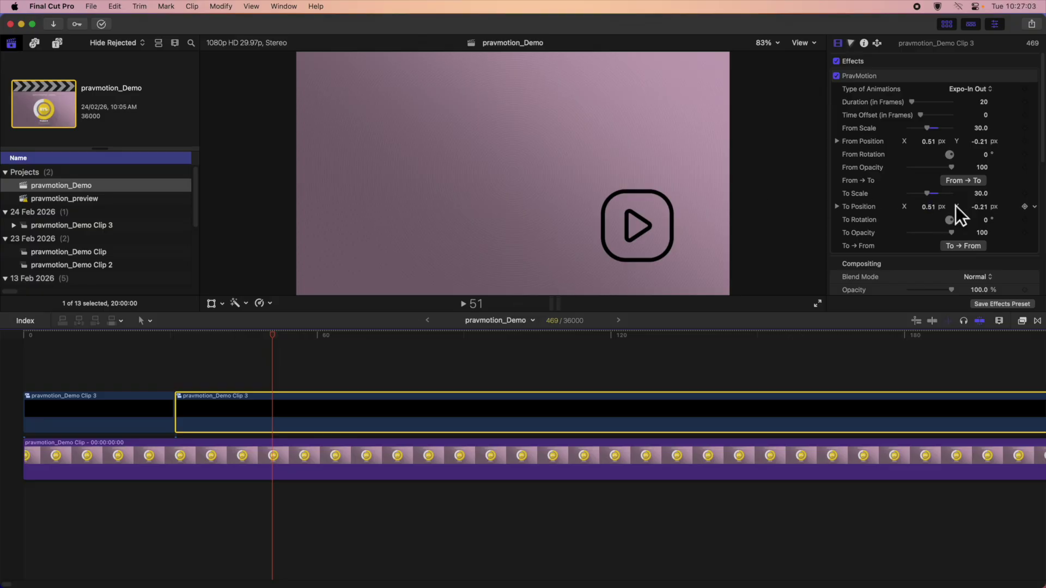
pyautogui.moveTo(978, 207); pyautogui.dragTo(978, 201)
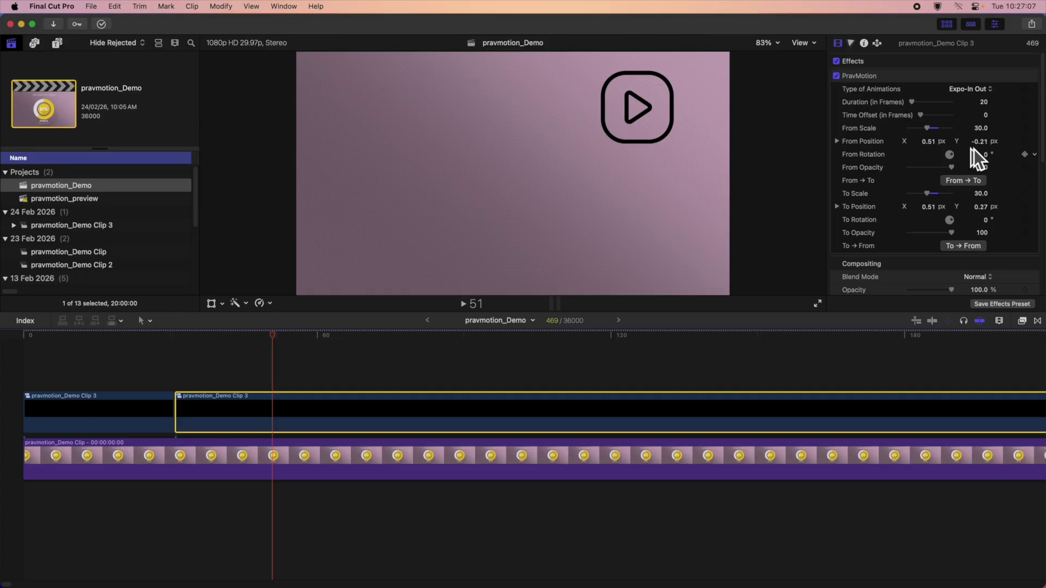
# - Set the second segment's PravMotion animation type to Back-Out with a duration of 30 frames
pyautogui.click(970, 91)
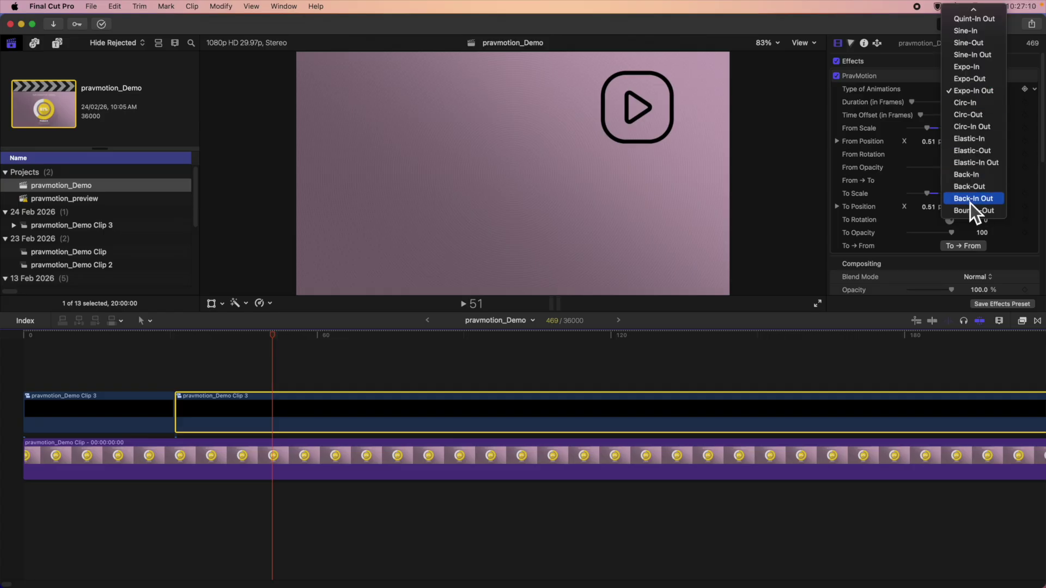
pyautogui.click(961, 189)
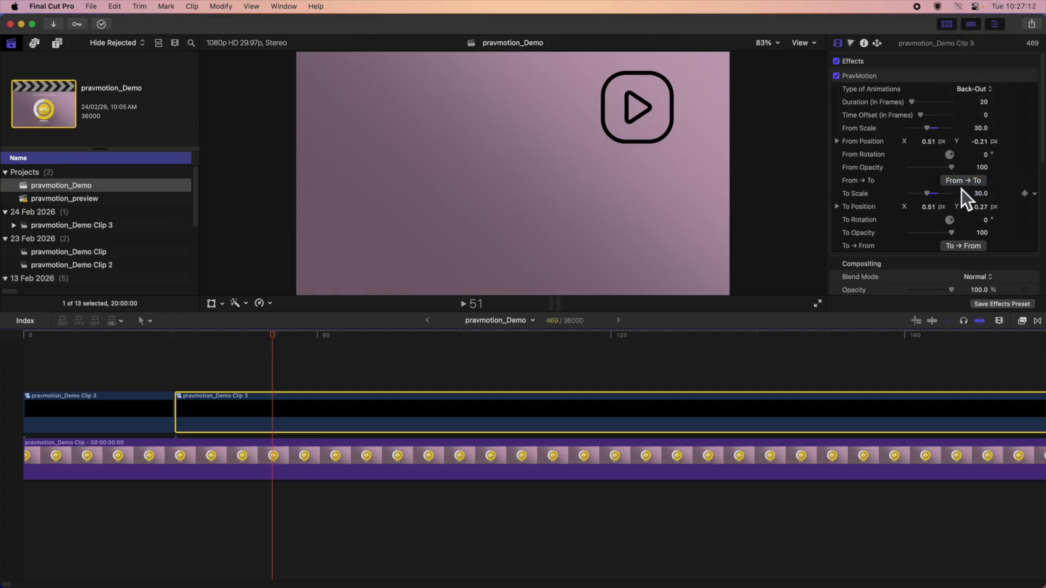
pyautogui.click(984, 103)
pyautogui.write('30')
pyautogui.press('Return')
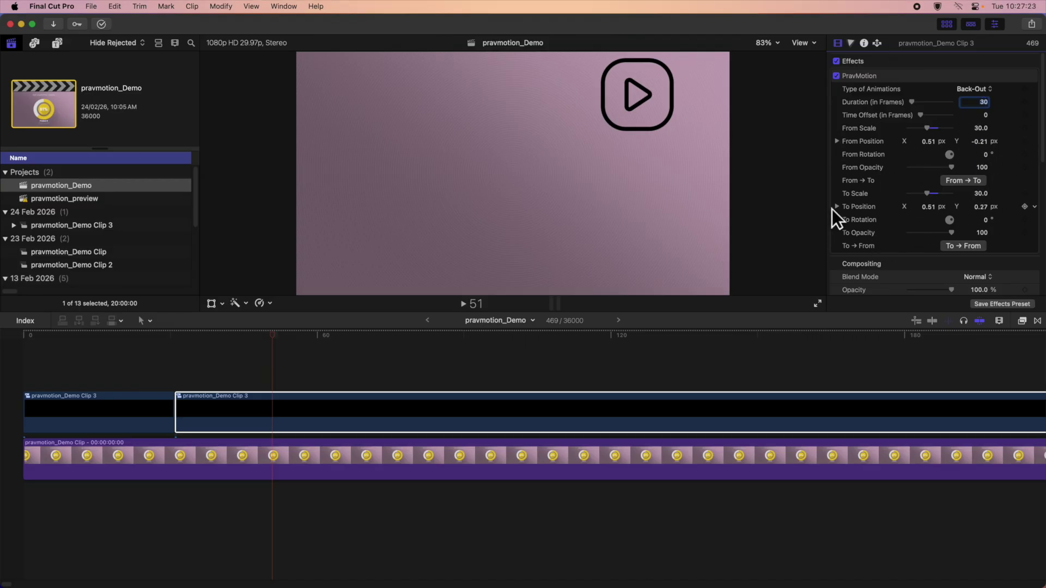
# - Play the two-segment animation twice from the timeline's beginning to check the Back-Out movement
pyautogui.click(268, 409)
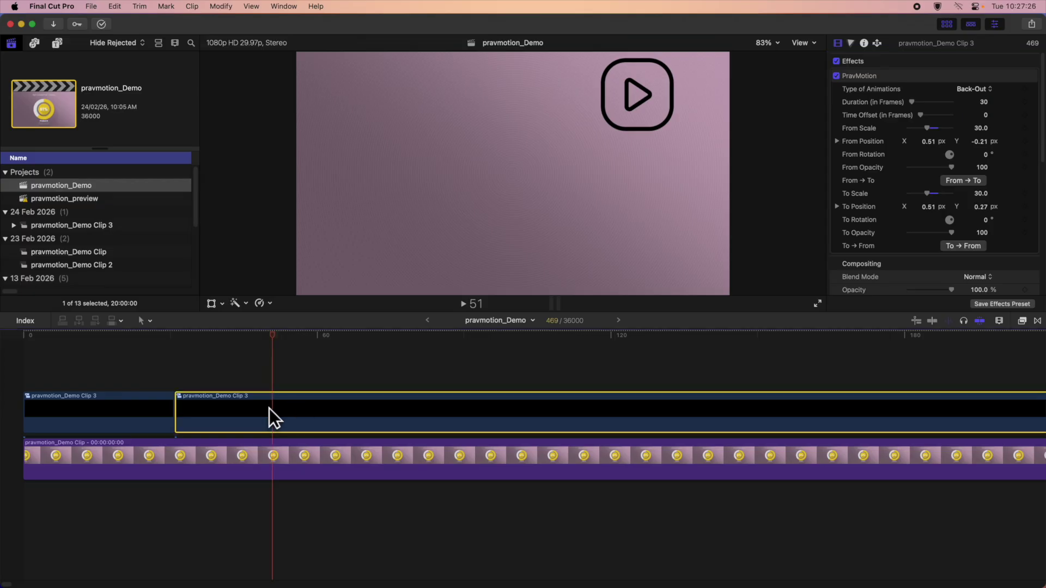
pyautogui.press('Home')
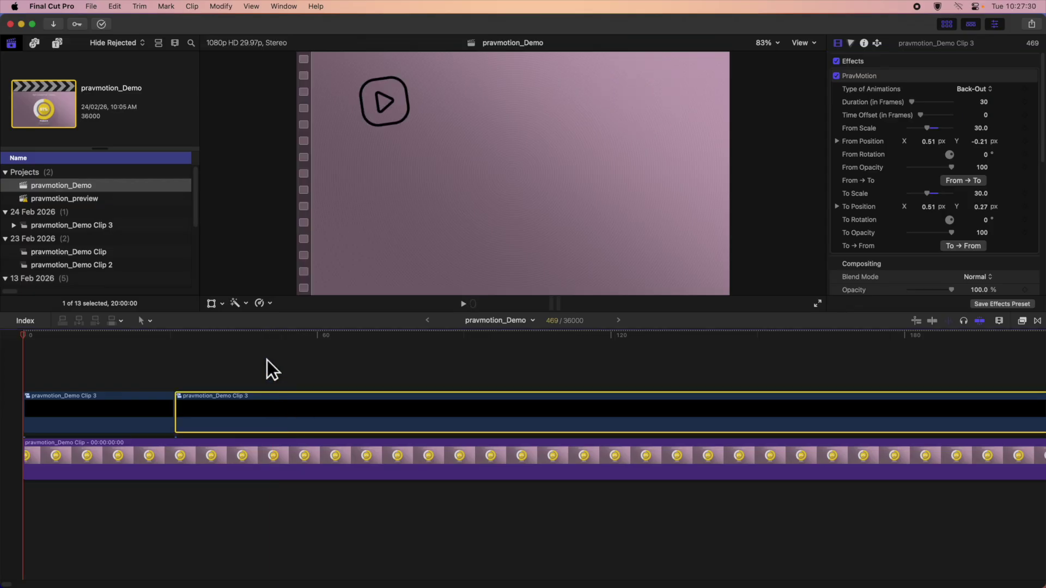
pyautogui.press('space')
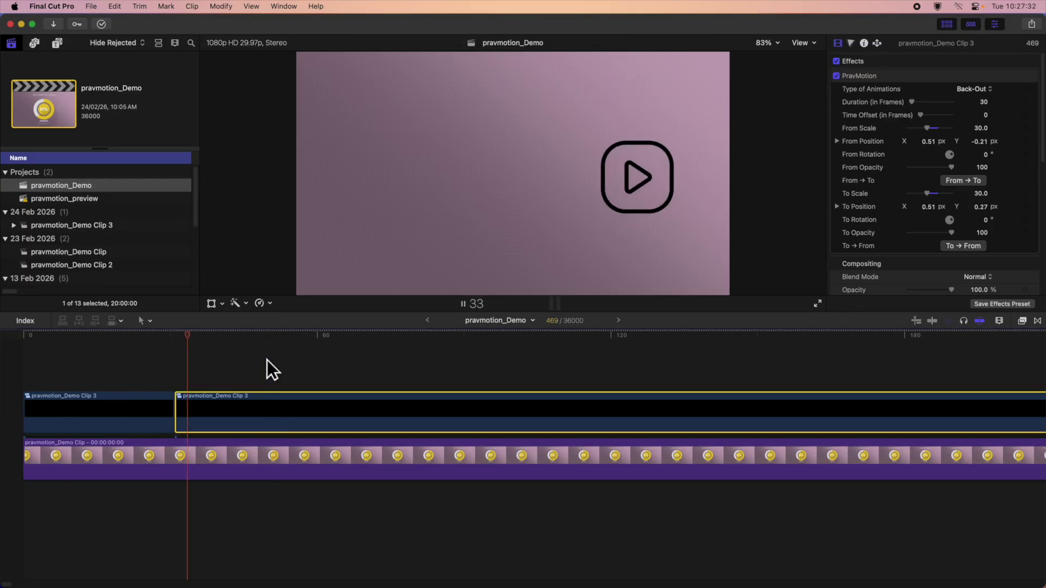
pyautogui.press('space')
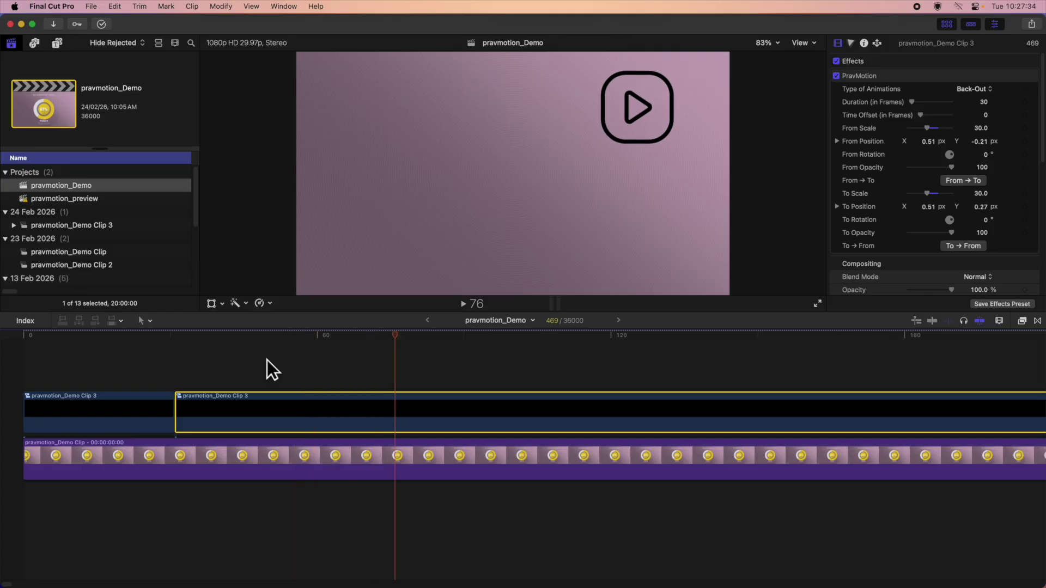
pyautogui.press('Home')
pyautogui.press('space')
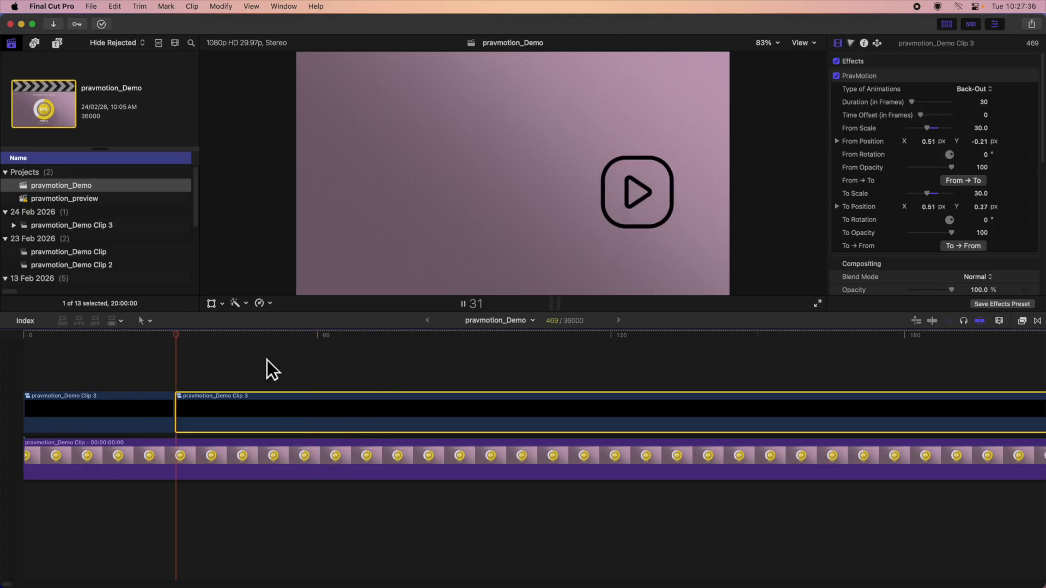
pyautogui.press('space')
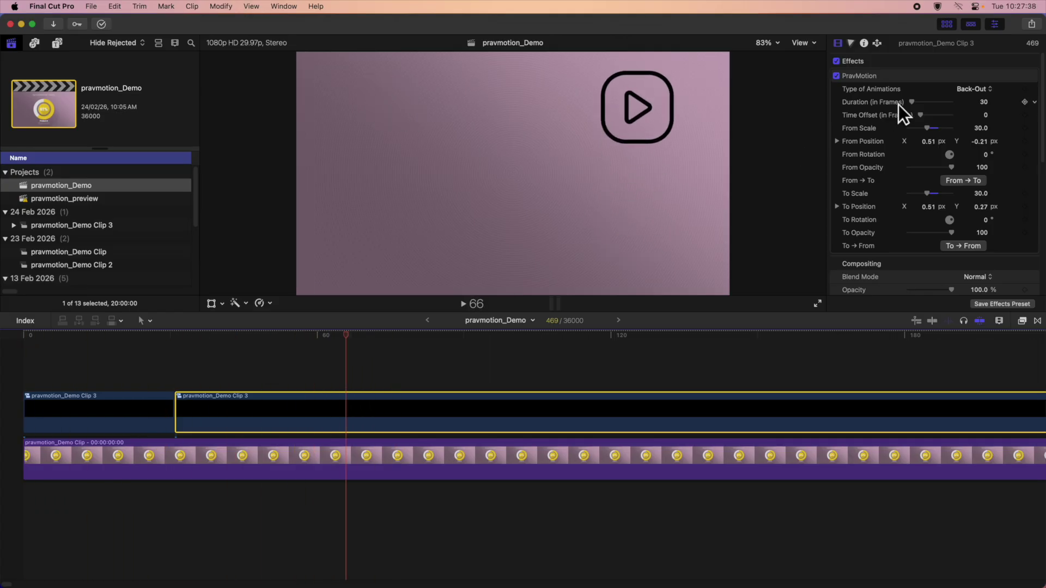
# - Change the second segment's animation type to Back-In and play the animation twice from the timeline's beginning
pyautogui.click(970, 91)
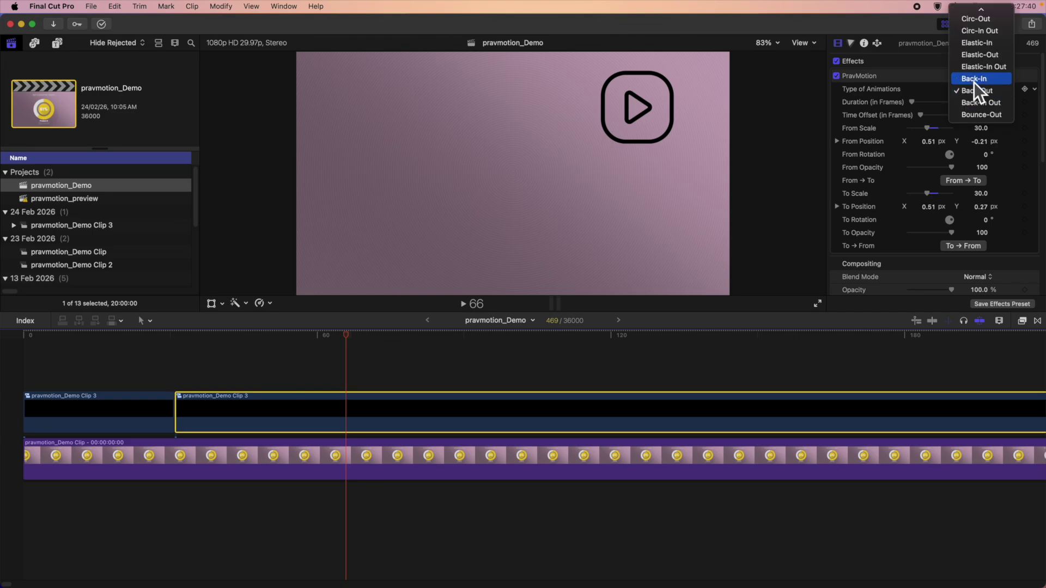
pyautogui.click(975, 79)
pyautogui.press('Home')
pyautogui.press('space')
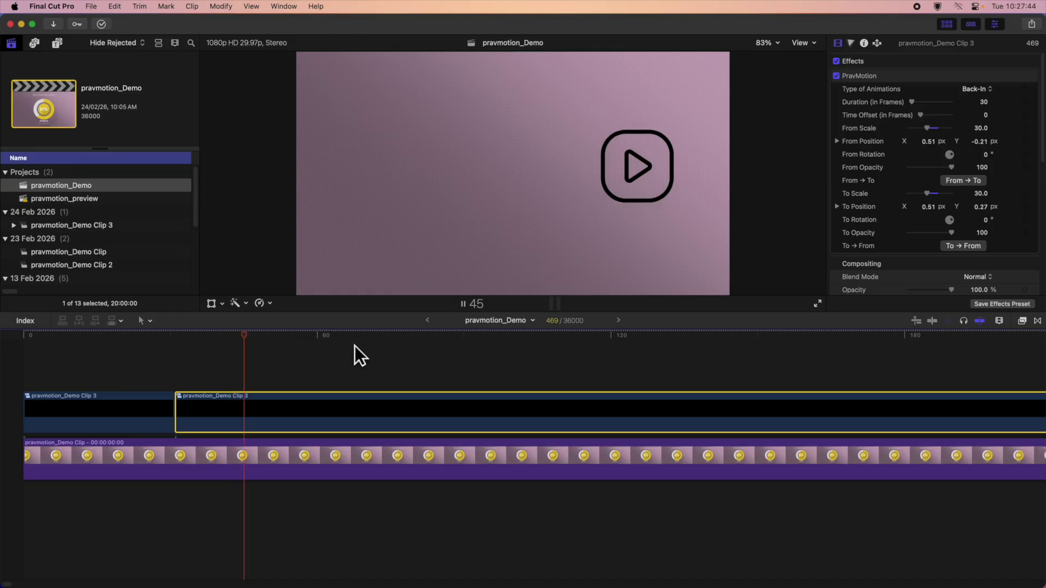
pyautogui.press('space')
pyautogui.press('Home')
pyautogui.press('space')
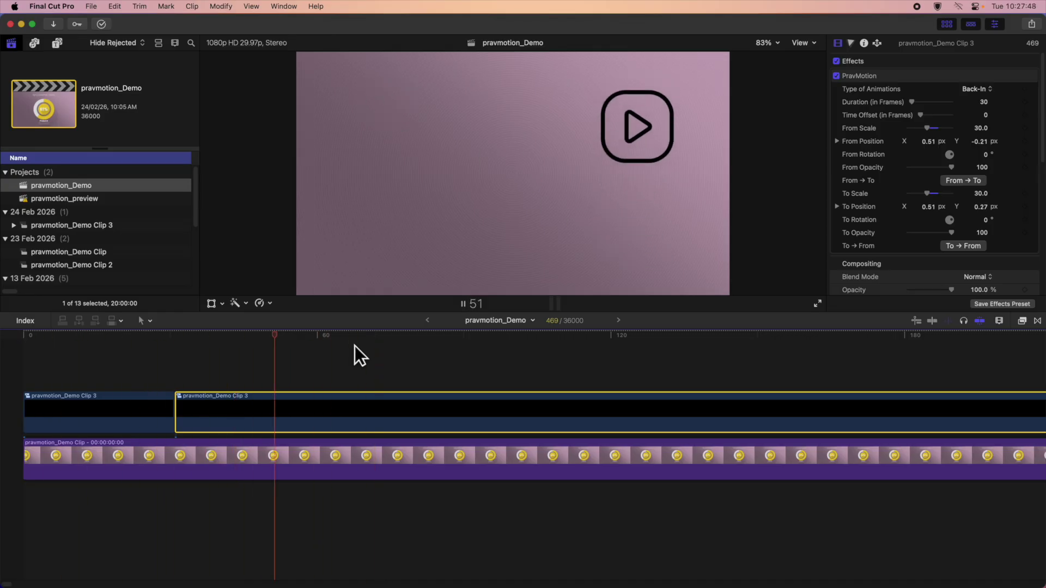
pyautogui.press('space')
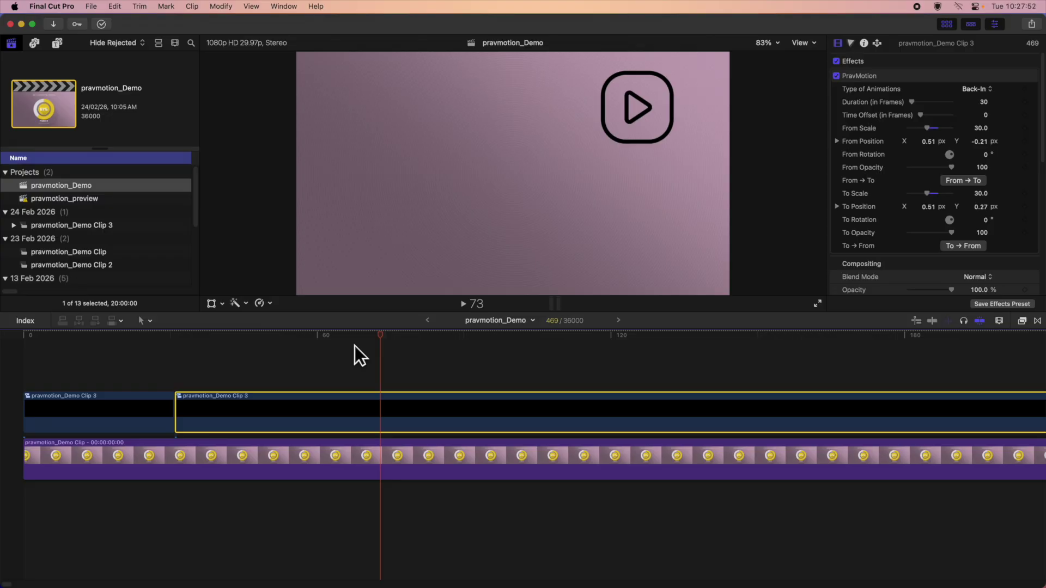
# - Split the second segment at frame 73 and copy the new third segment's PravMotion To values to its From values
pyautogui.press('super+b')
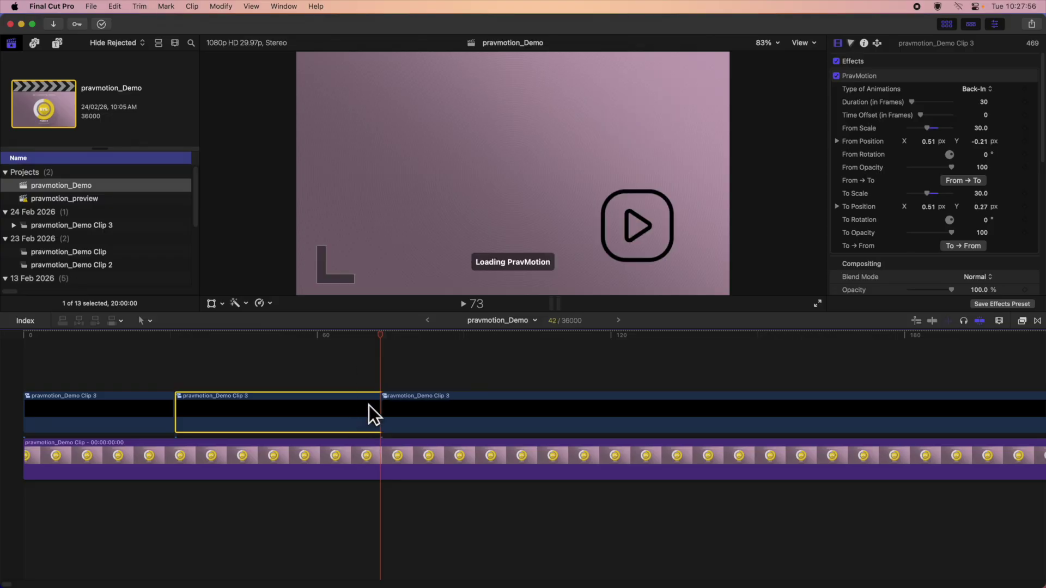
pyautogui.click(425, 408)
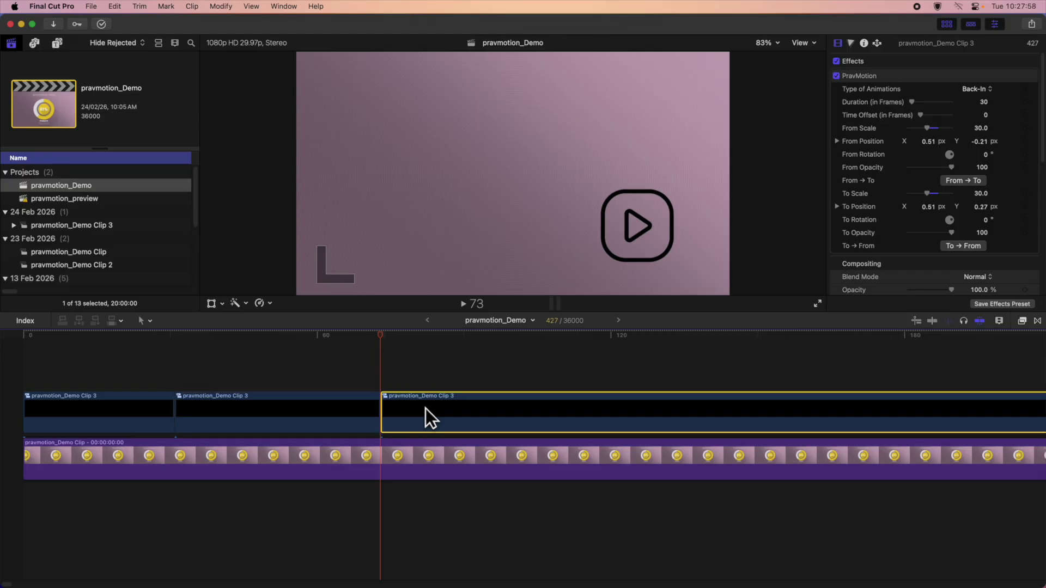
pyautogui.click(331, 381)
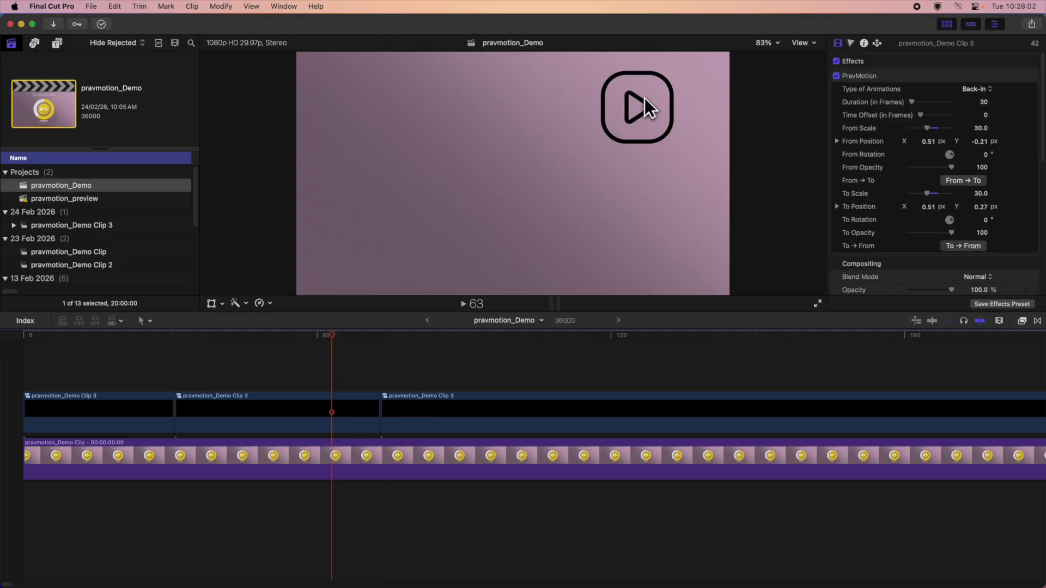
pyautogui.press('Down')
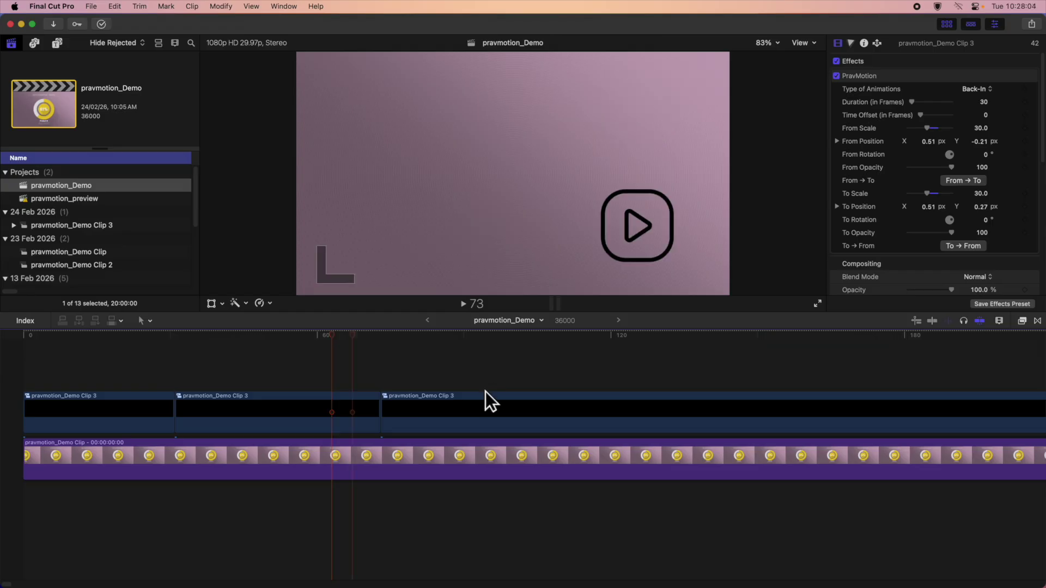
pyautogui.click(496, 406)
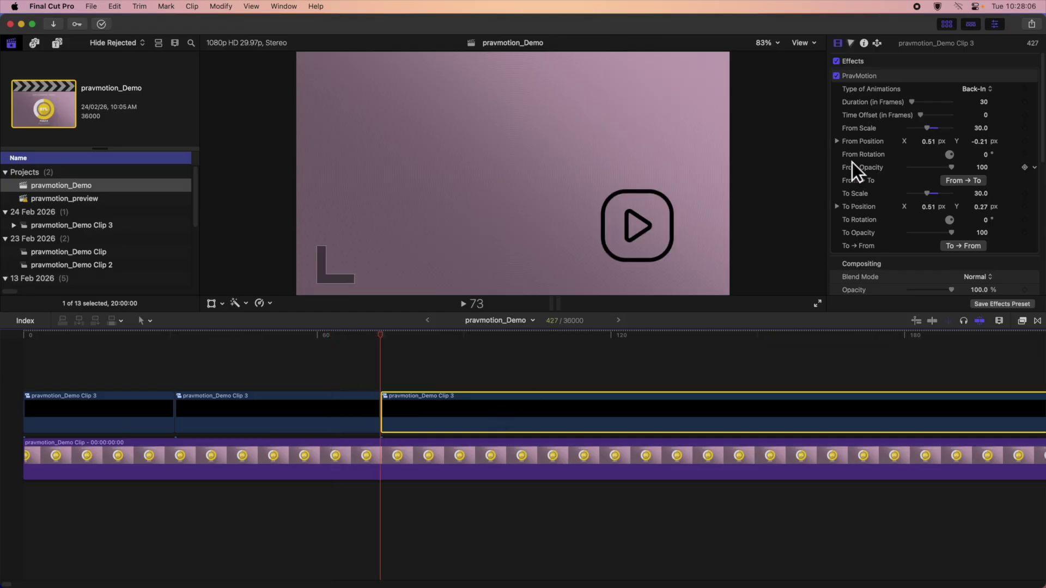
pyautogui.click(956, 246)
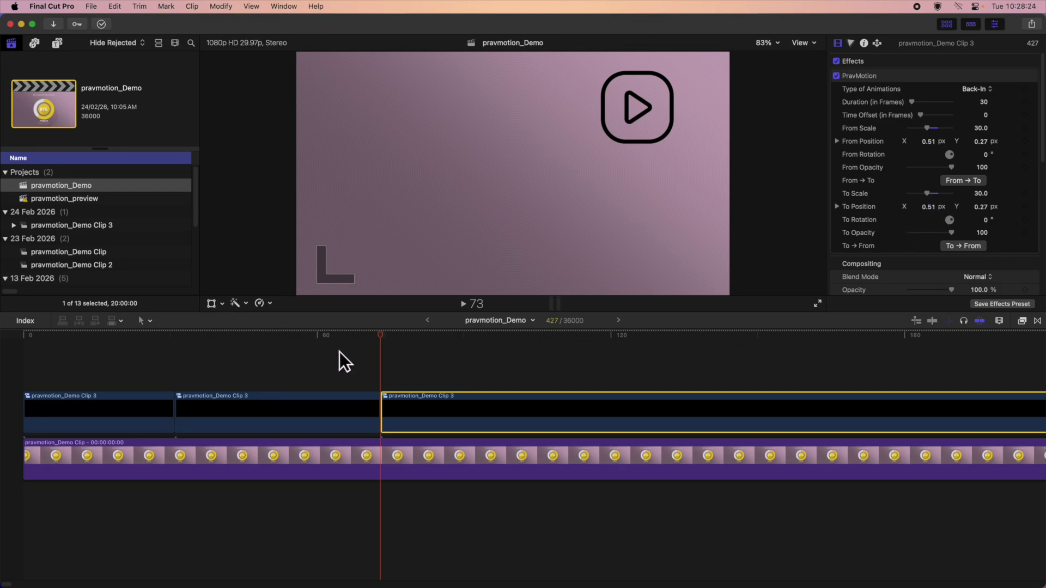
# - Set the third segment's To Position X to -0.54 px and its animation type to Sine-In Out, with the playhead at frame 103
pyautogui.moveTo(391, 332); pyautogui.dragTo(456, 336)
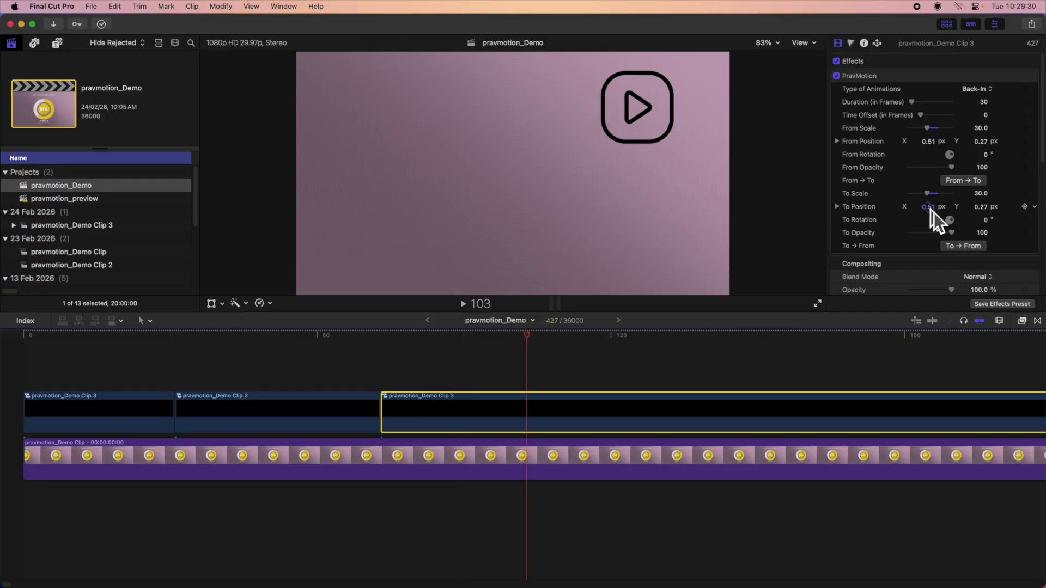
pyautogui.moveTo(933, 207); pyautogui.dragTo(923, 207)
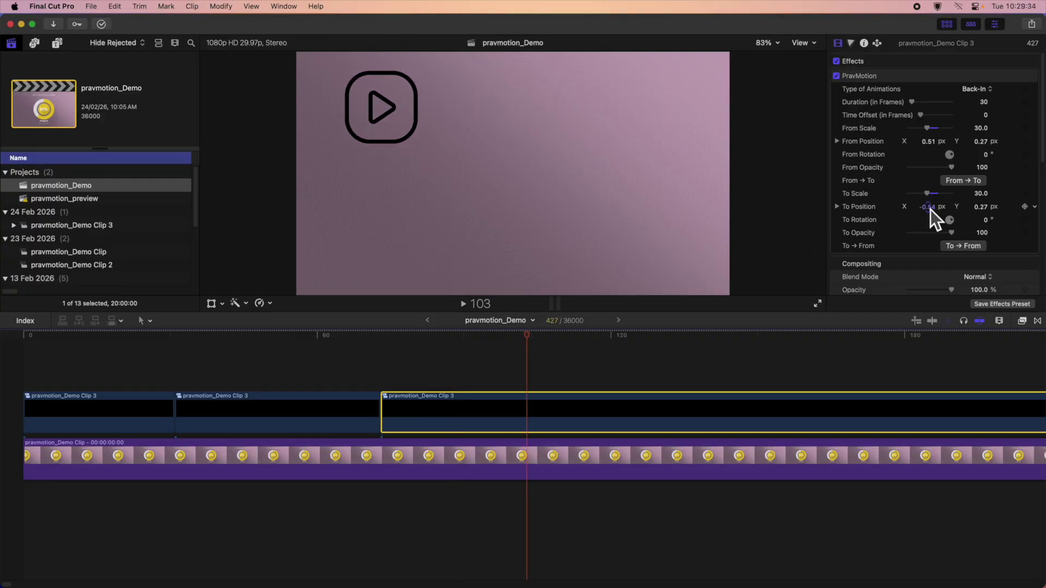
pyautogui.click(973, 90)
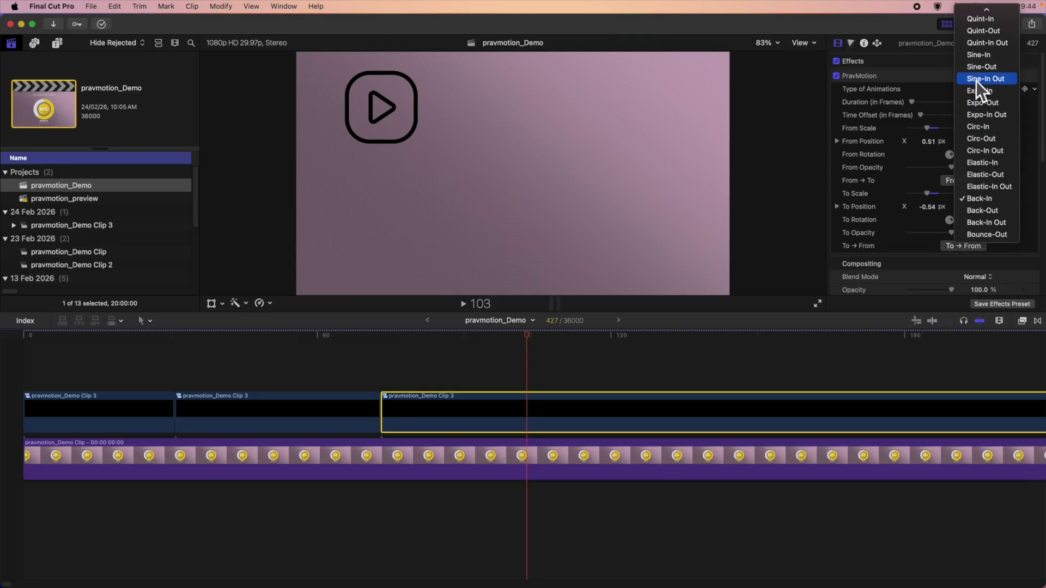
pyautogui.press('Escape')
# - Play the full three-segment animation from the timeline's beginning, reselect the third segment and play it from the beginning again
pyautogui.click(531, 370)
pyautogui.press('Home')
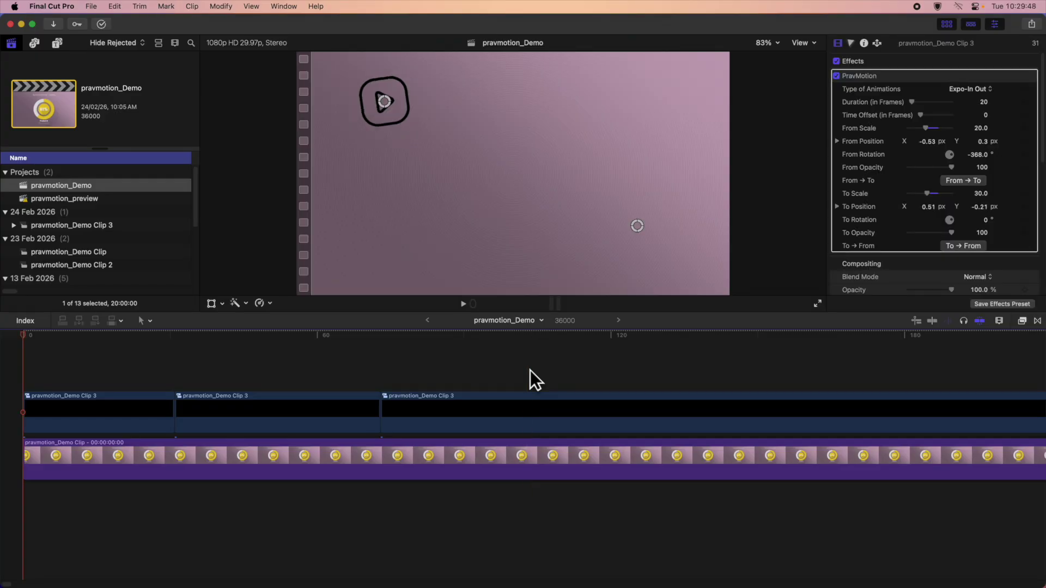
pyautogui.press('space')
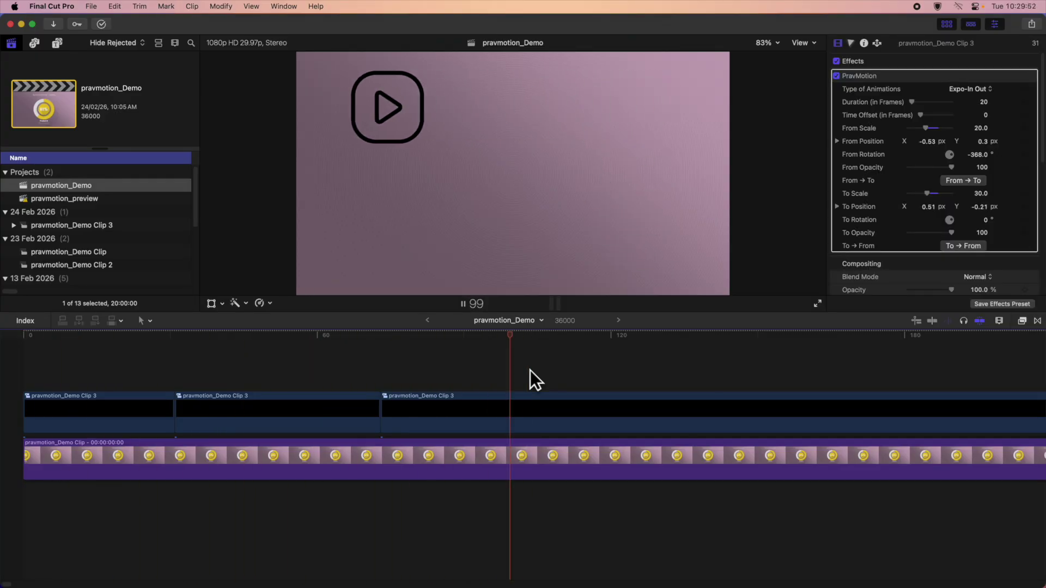
pyautogui.press('space')
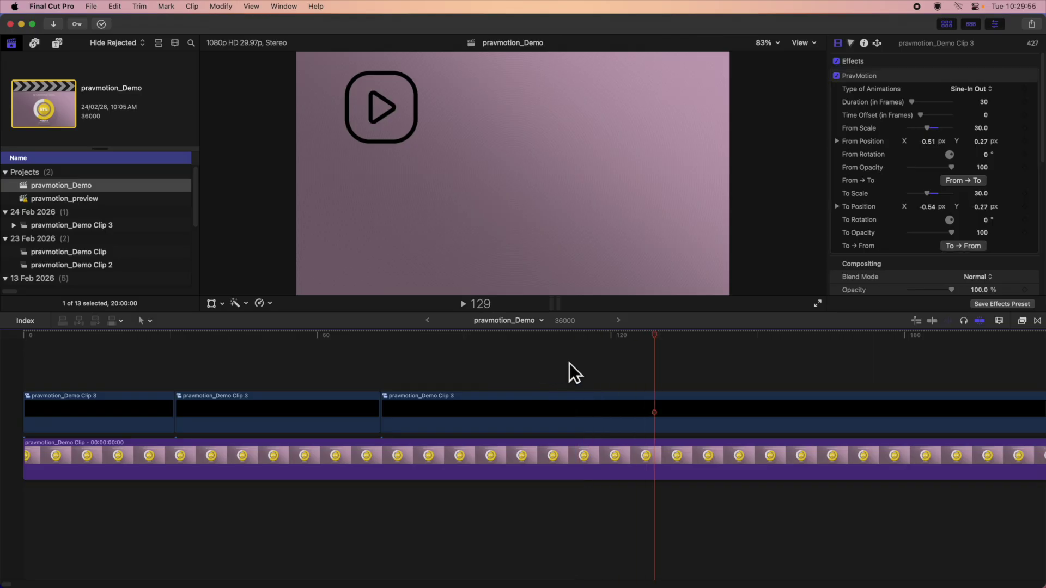
pyautogui.click(546, 409)
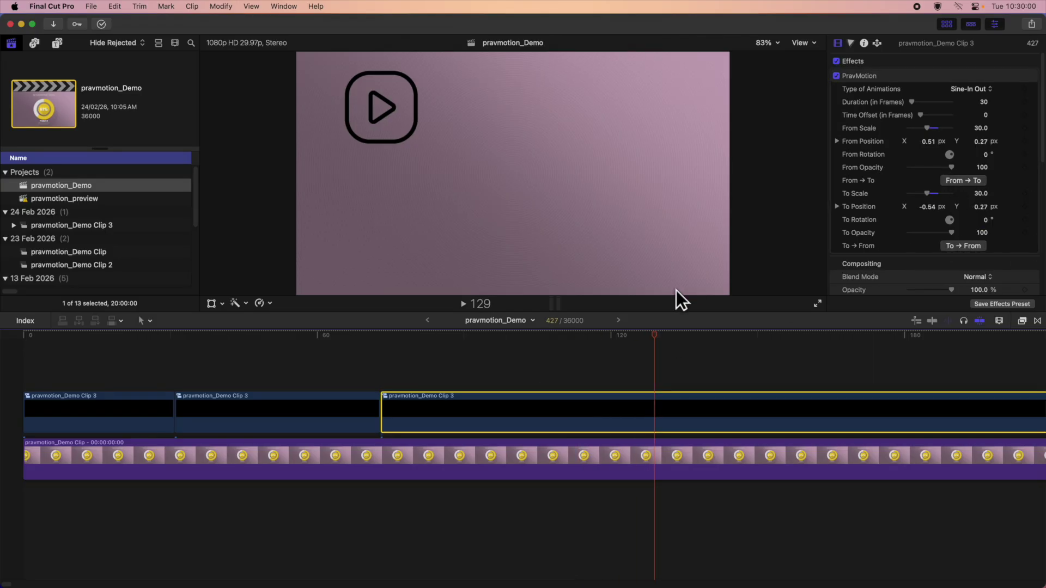
pyautogui.press('Home')
pyautogui.press('space')
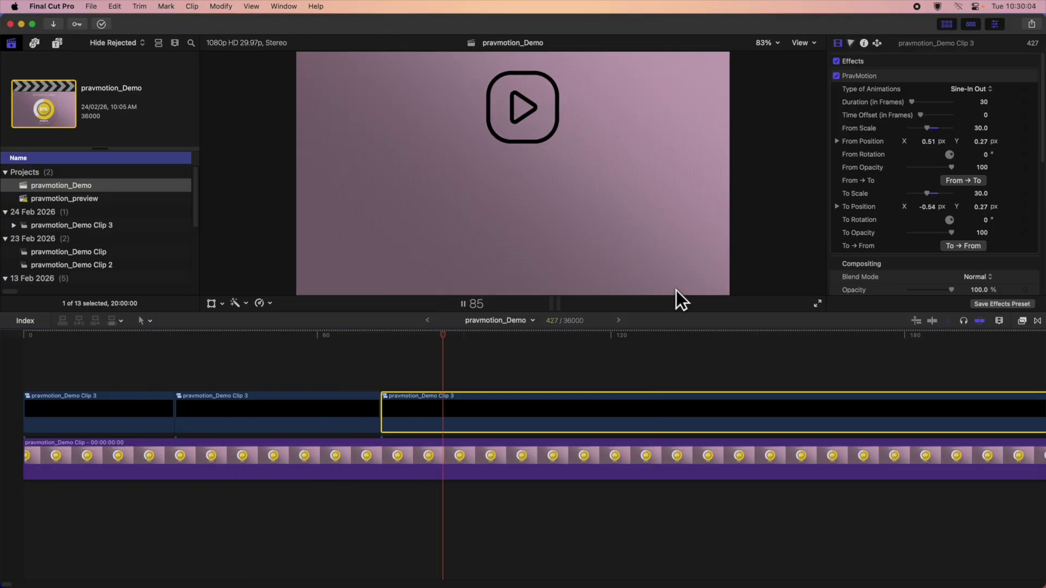
# - Stop playback, delete the second and third segments, and extend the remaining first segment to 172 frames
pyautogui.press('space')
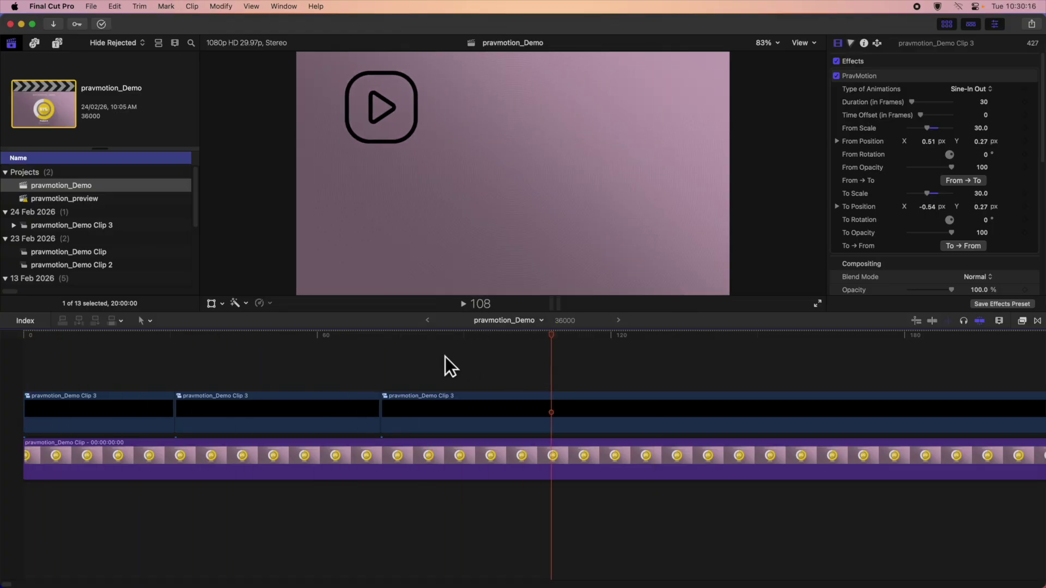
pyautogui.moveTo(528, 365); pyautogui.dragTo(314, 379)
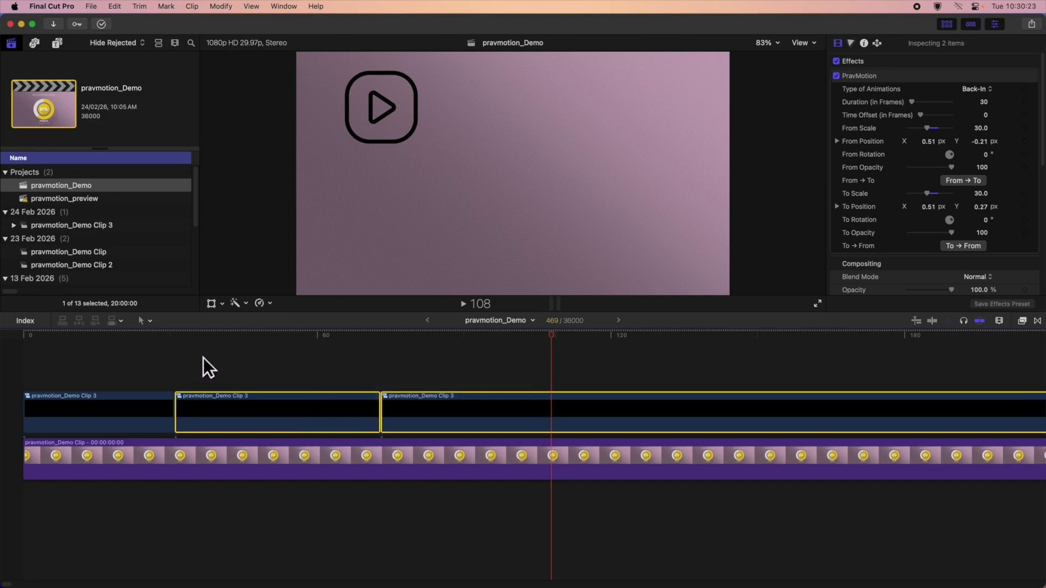
pyautogui.press('BackSpace')
pyautogui.moveTo(173, 403); pyautogui.dragTo(864, 421)
# - Select the extended clip and play its animation from the timeline's beginning, stopping at frame 31
pyautogui.click(227, 404)
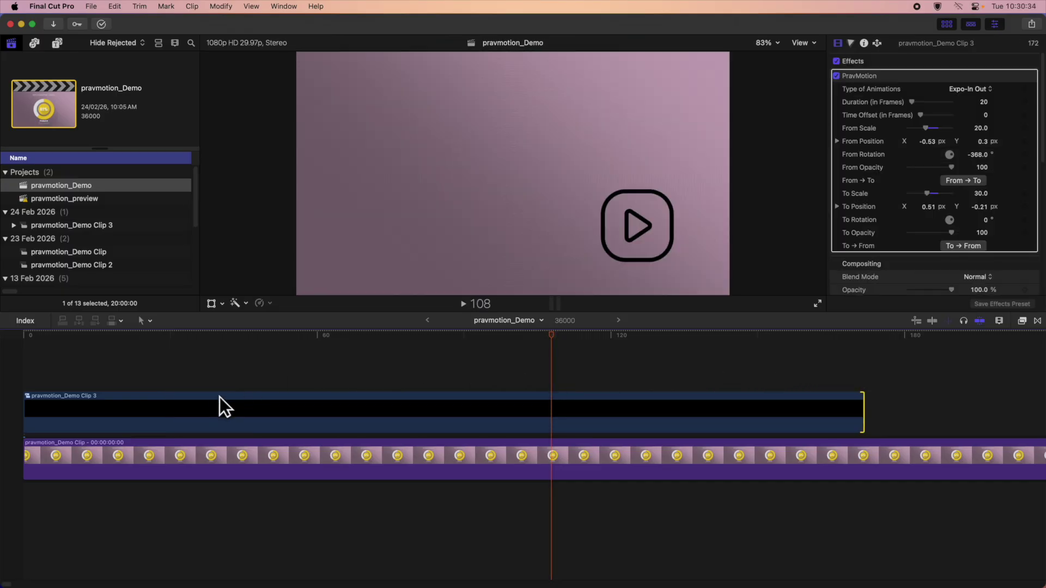
pyautogui.press('Home')
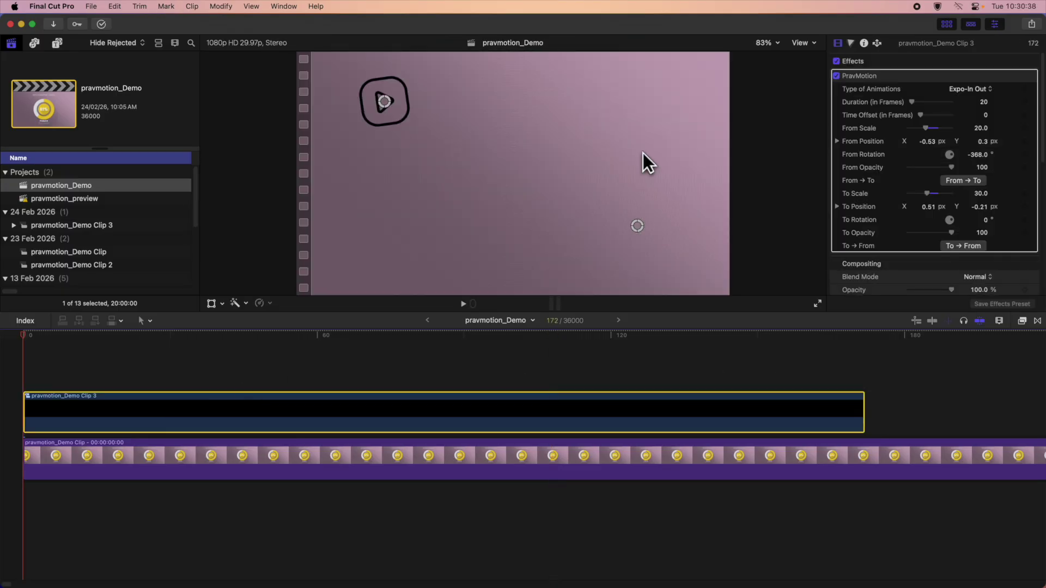
pyautogui.press('space')
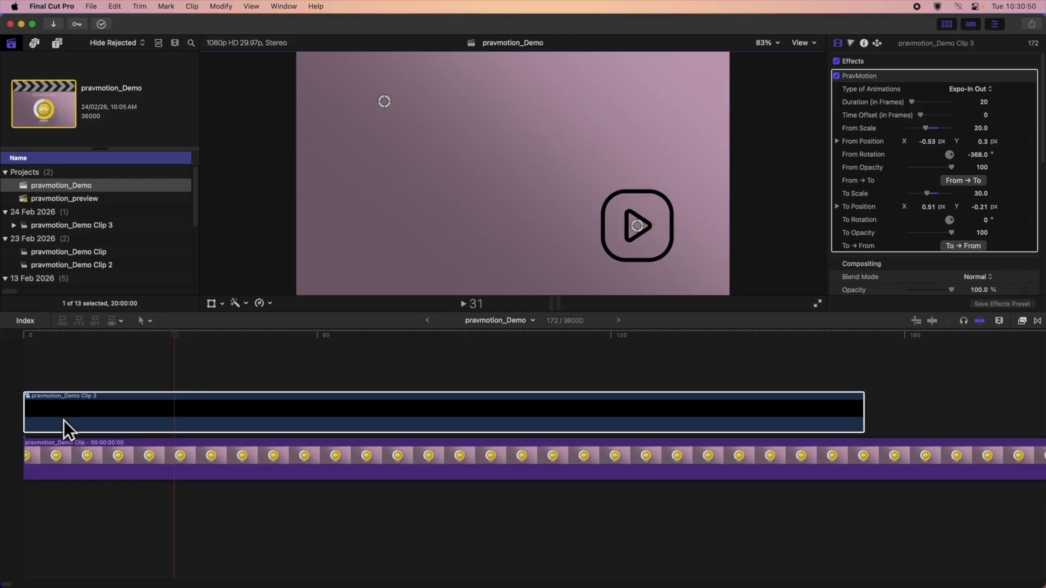
# - Add a second PravMotion effect from the Tutorial category to the clip and expand the inspector to full height
pyautogui.click(172, 408)
pyautogui.press('super+5')
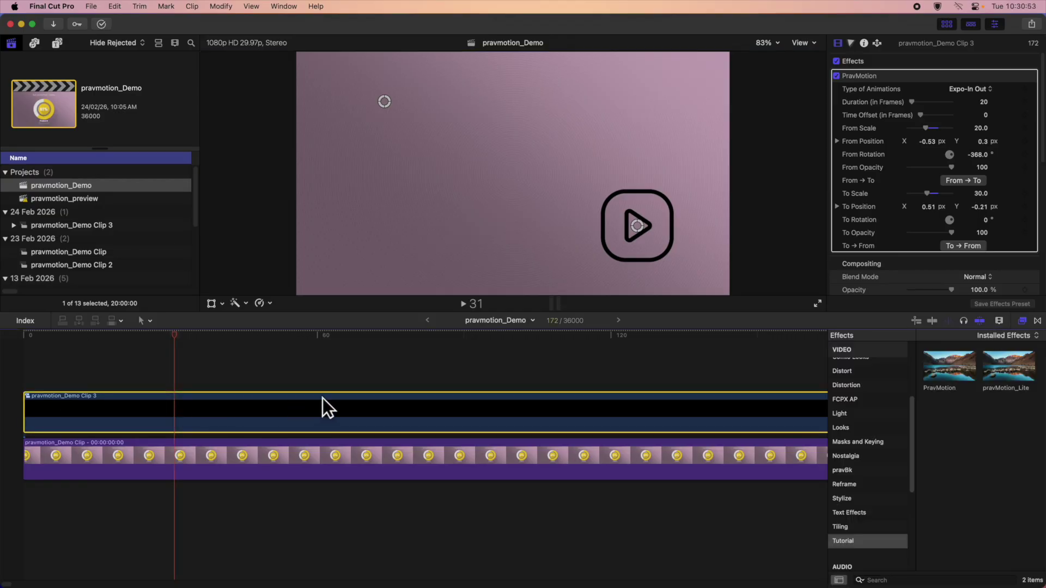
pyautogui.moveTo(956, 362); pyautogui.dragTo(466, 403)
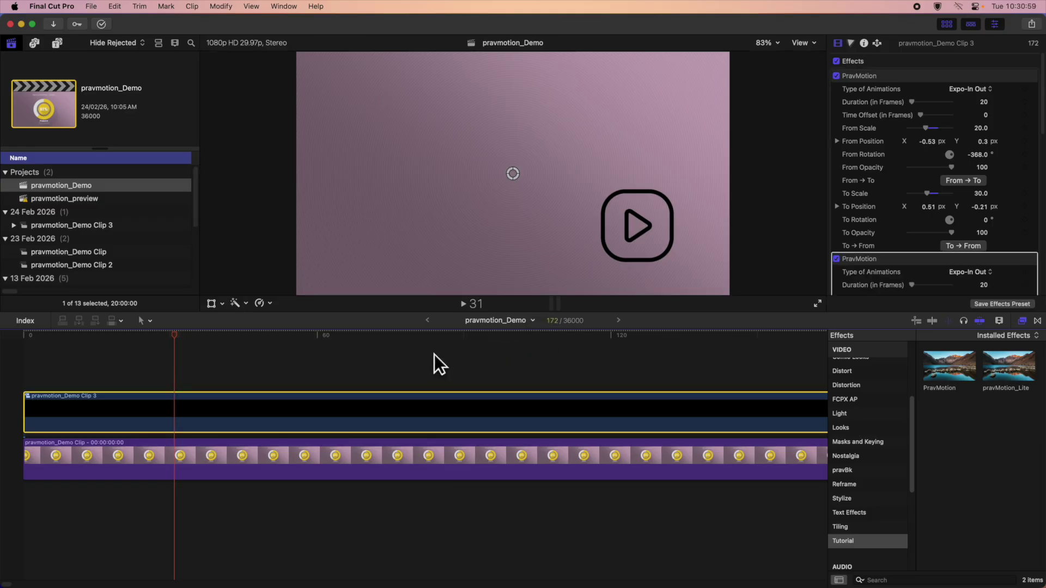
pyautogui.press('super+5')
pyautogui.scroll(-1, 896, 194)
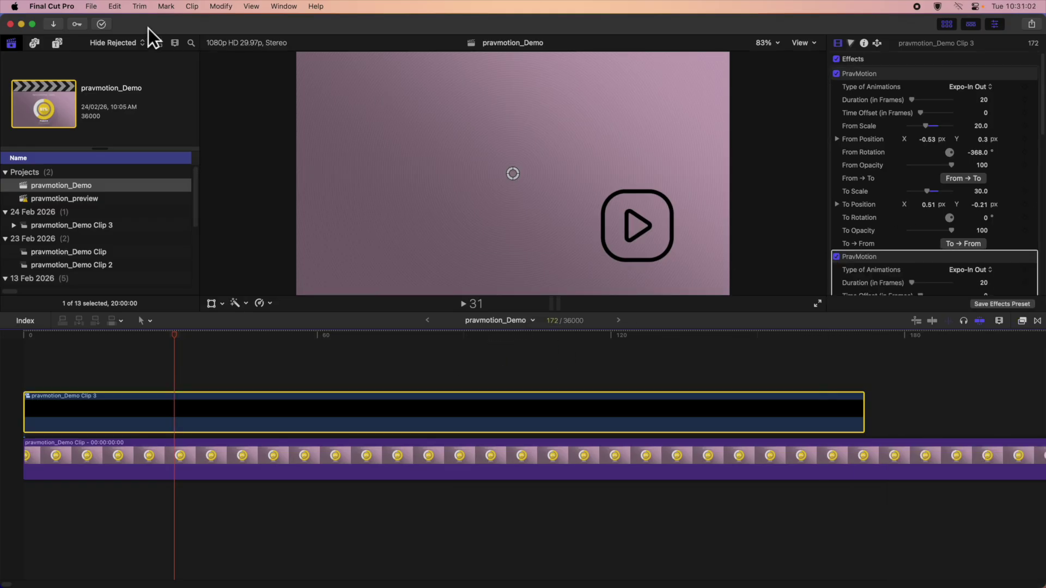
pyautogui.click(251, 6)
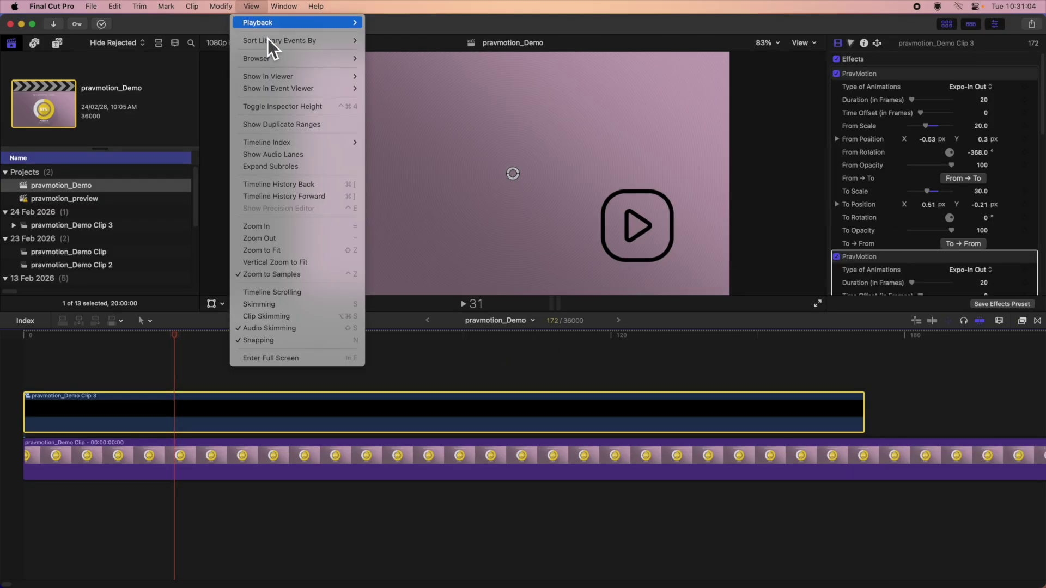
pyautogui.click(276, 104)
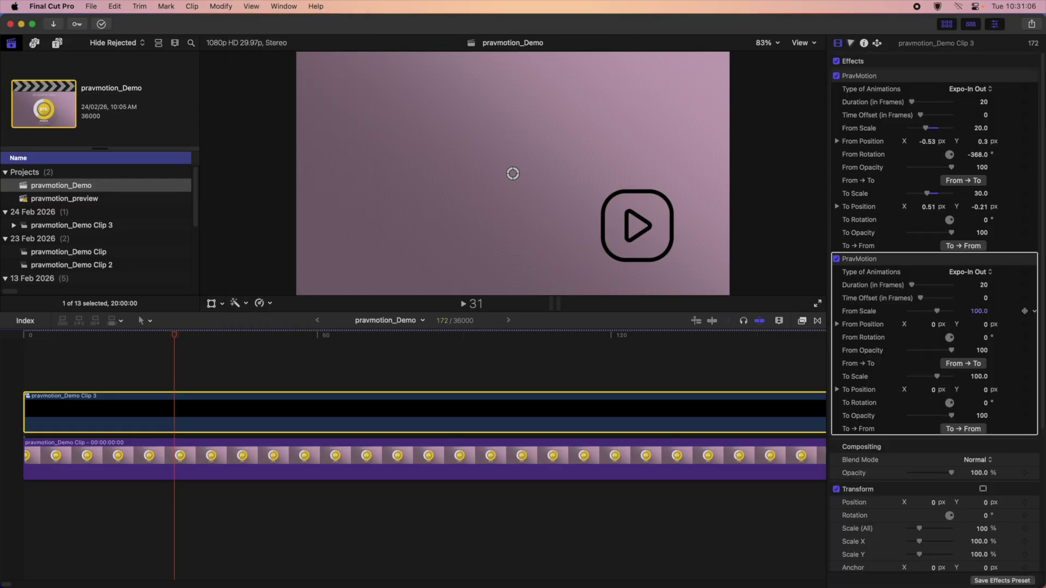
pyautogui.click(859, 259)
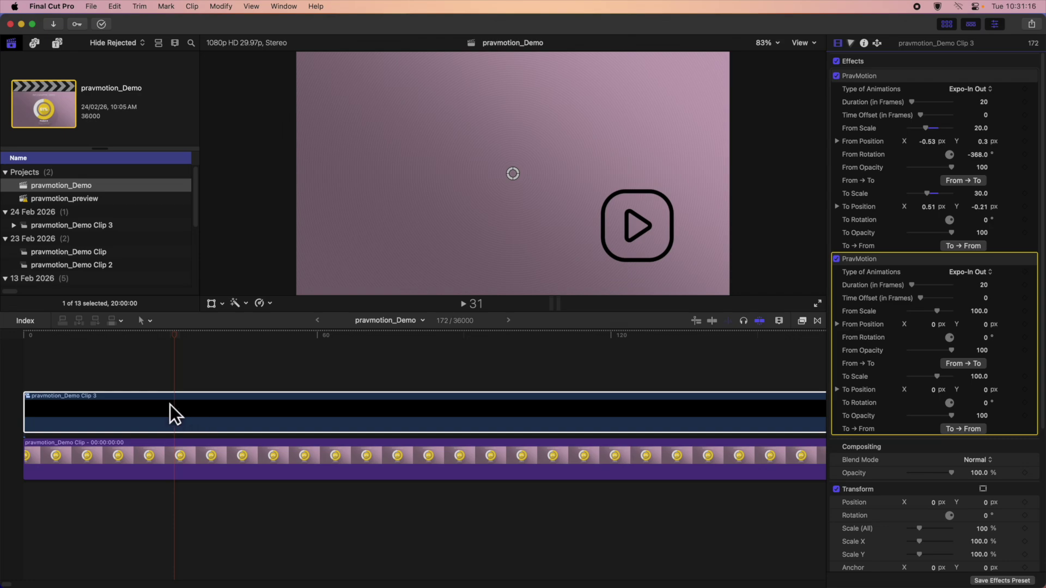
# - Set the second PravMotion's Time Offset to 50 frames and its To Position Y to 0.5 px, with the playhead at frame 71
pyautogui.click(24, 410)
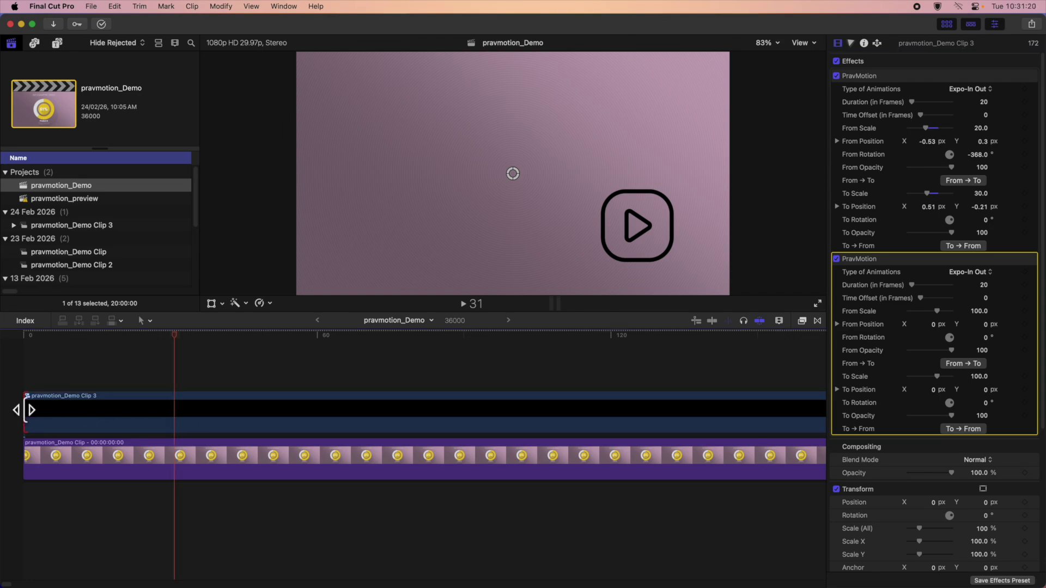
pyautogui.click(176, 411)
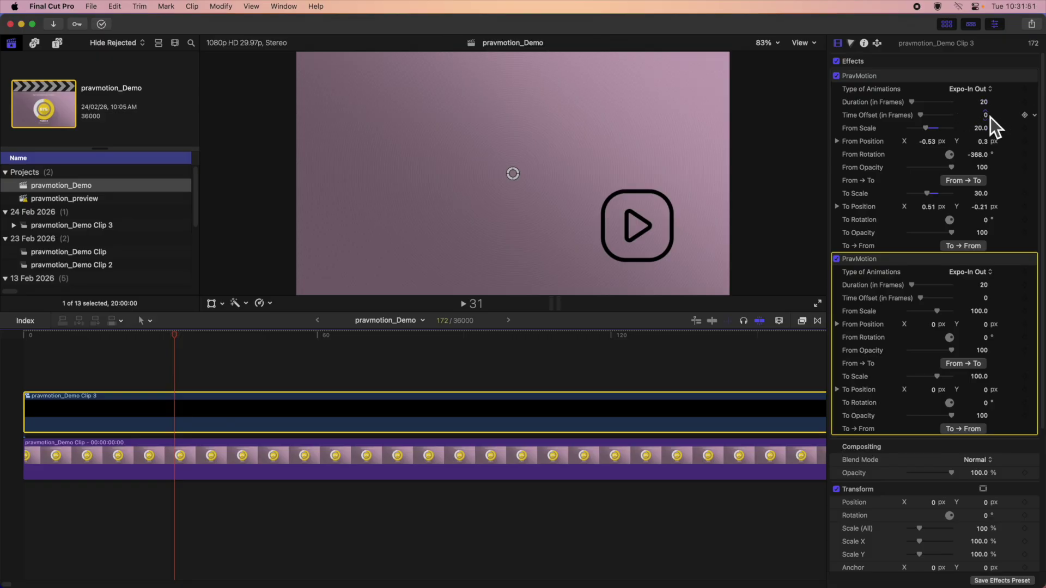
pyautogui.click(990, 301)
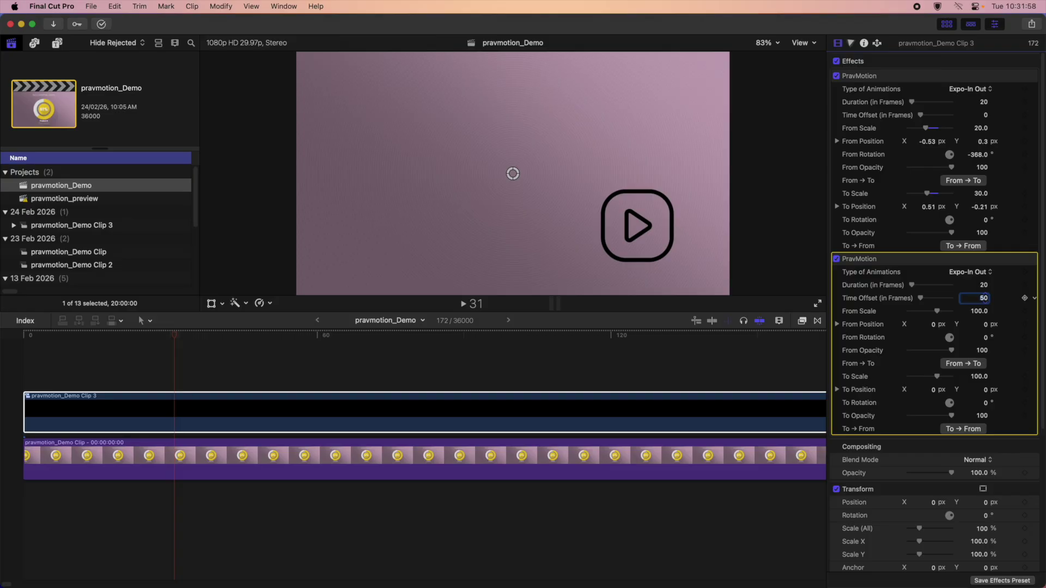
pyautogui.click(235, 410)
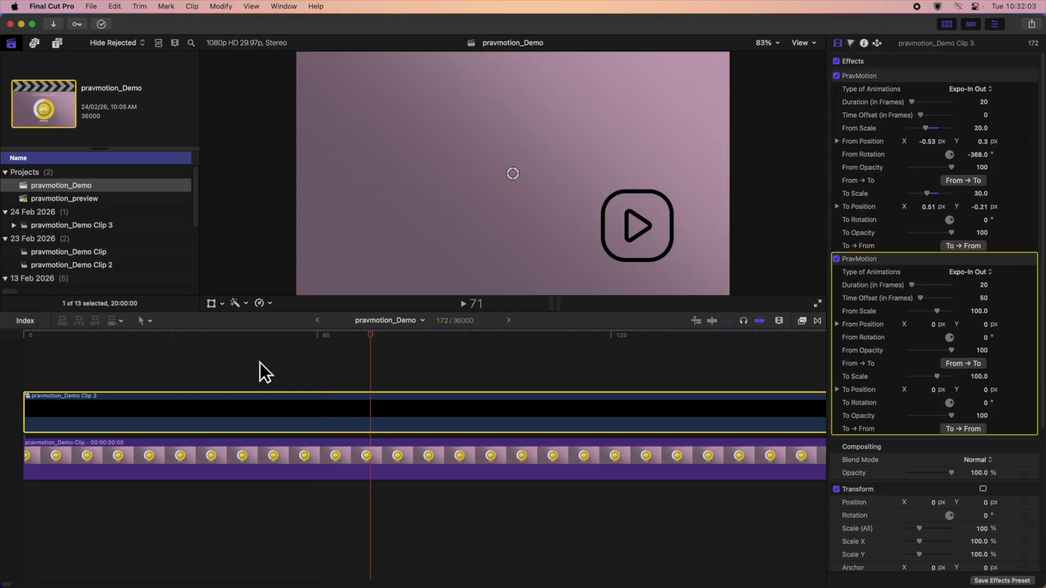
pyautogui.moveTo(981, 390); pyautogui.dragTo(984, 378)
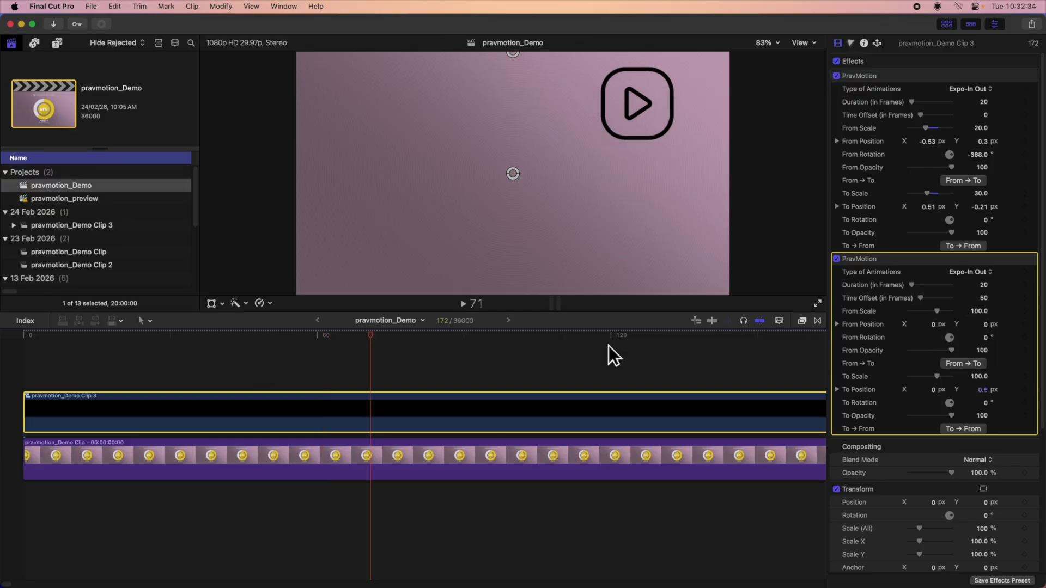
# - Play the two-effect animation from the timeline's beginning and stop at frame 83
pyautogui.click(410, 456)
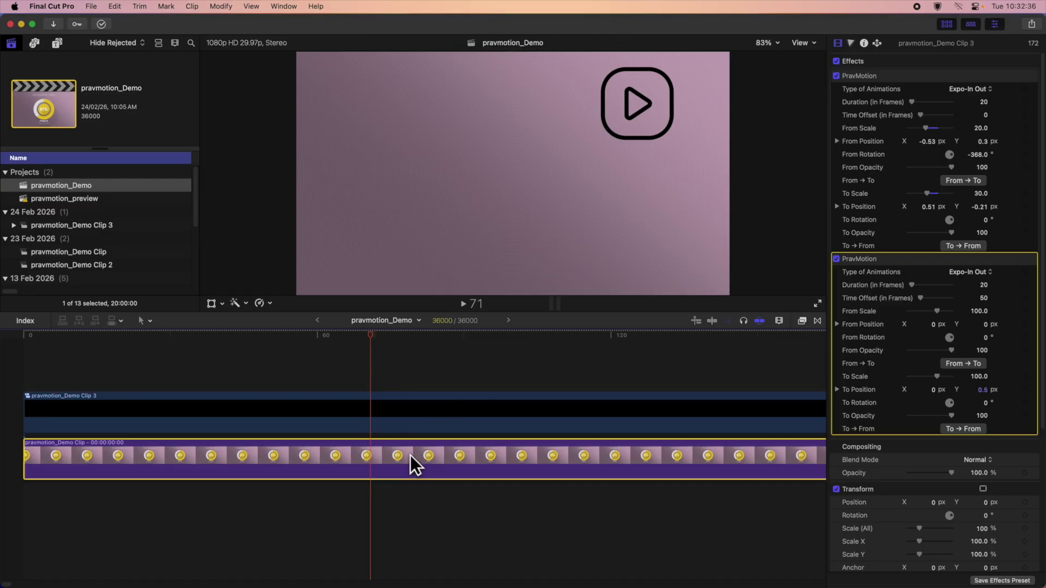
pyautogui.press('Home')
pyautogui.press('space')
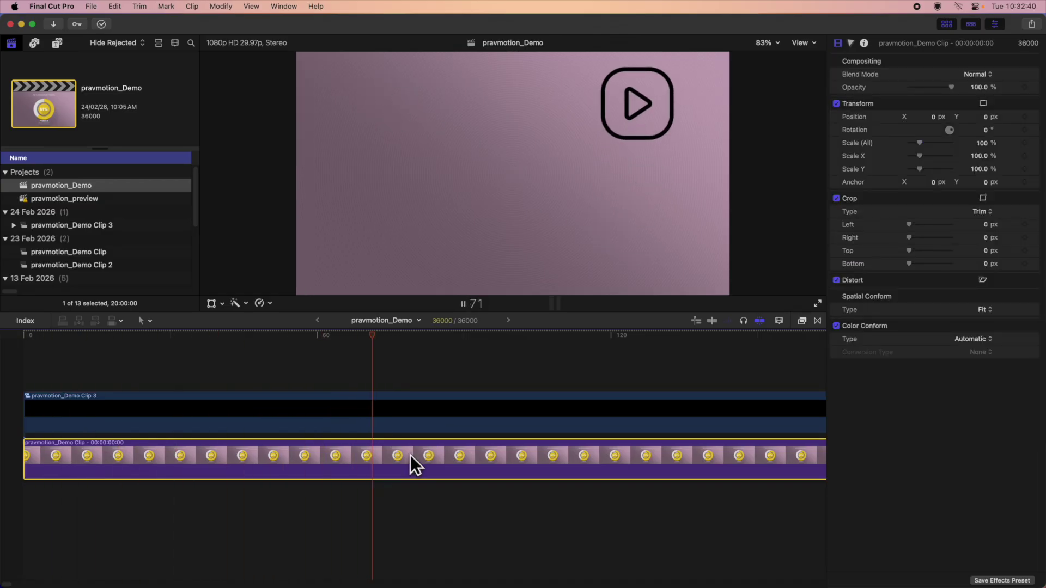
pyautogui.press('space')
# - Add a third PravMotion effect to the upper clip and bring its parameters into view
pyautogui.click(409, 408)
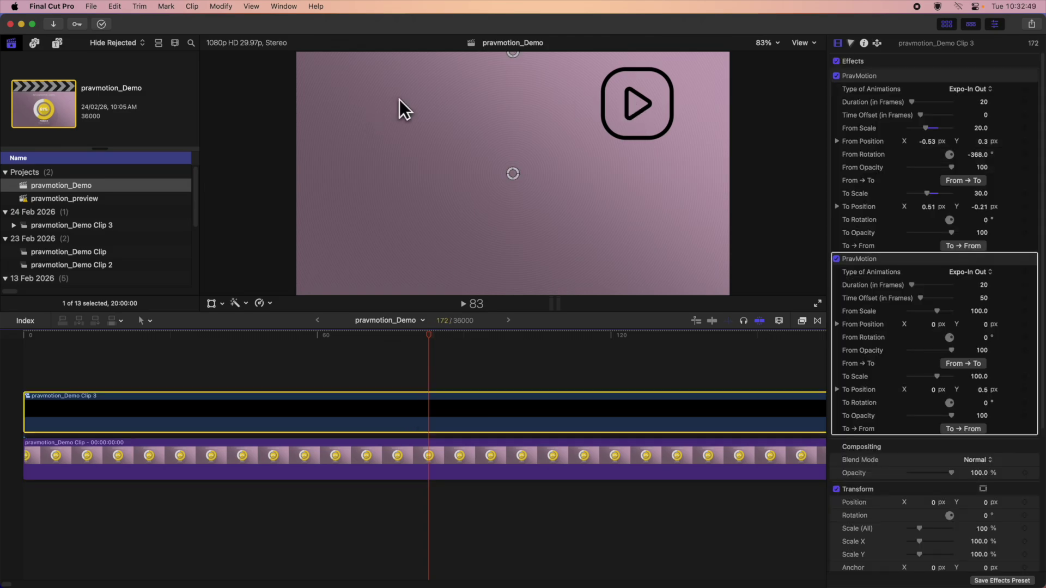
pyautogui.press('super+5')
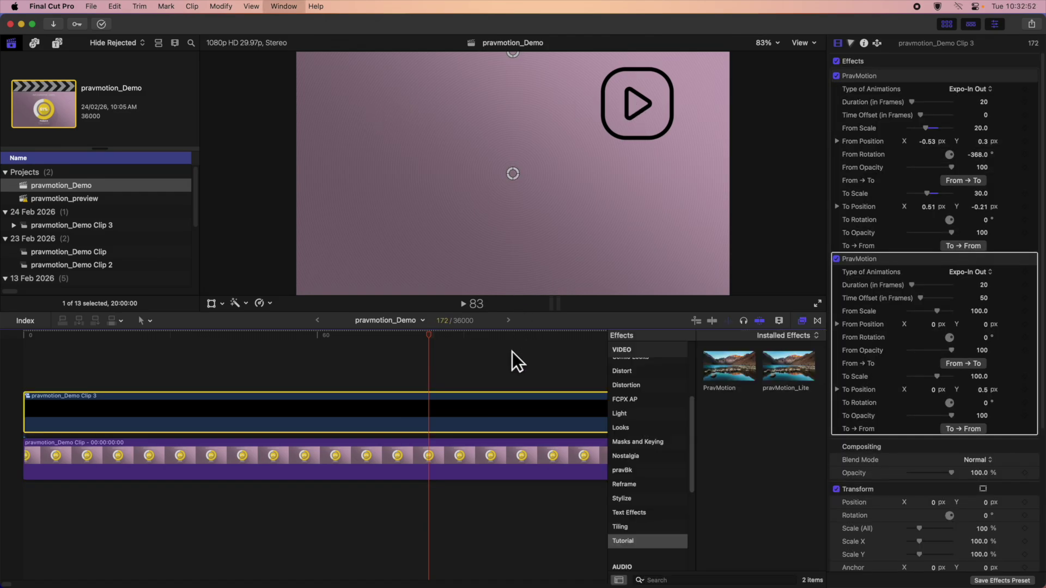
pyautogui.moveTo(736, 366); pyautogui.dragTo(420, 406)
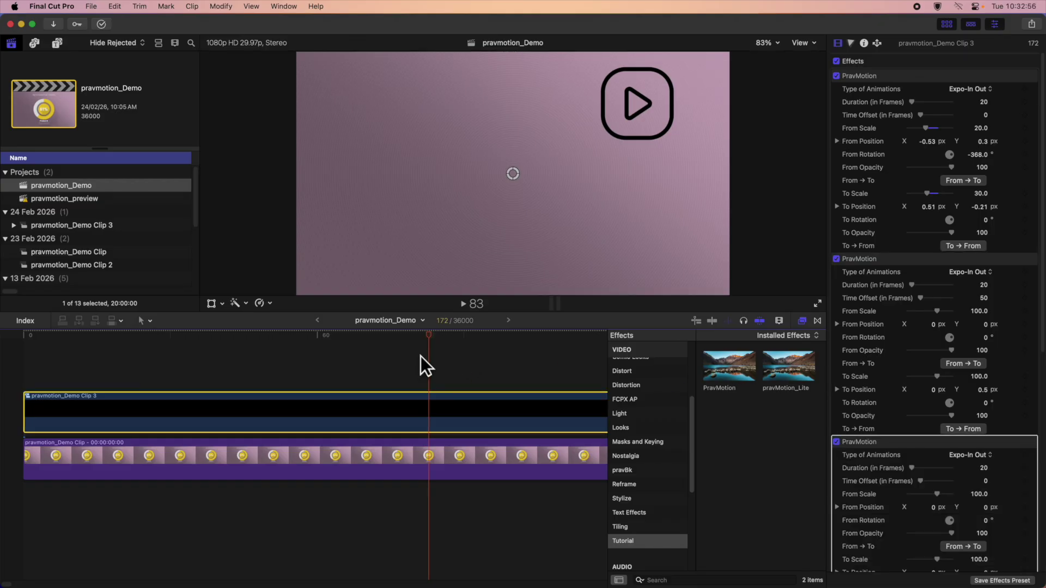
pyautogui.press('super+5')
pyautogui.scroll(-5, 903, 443)
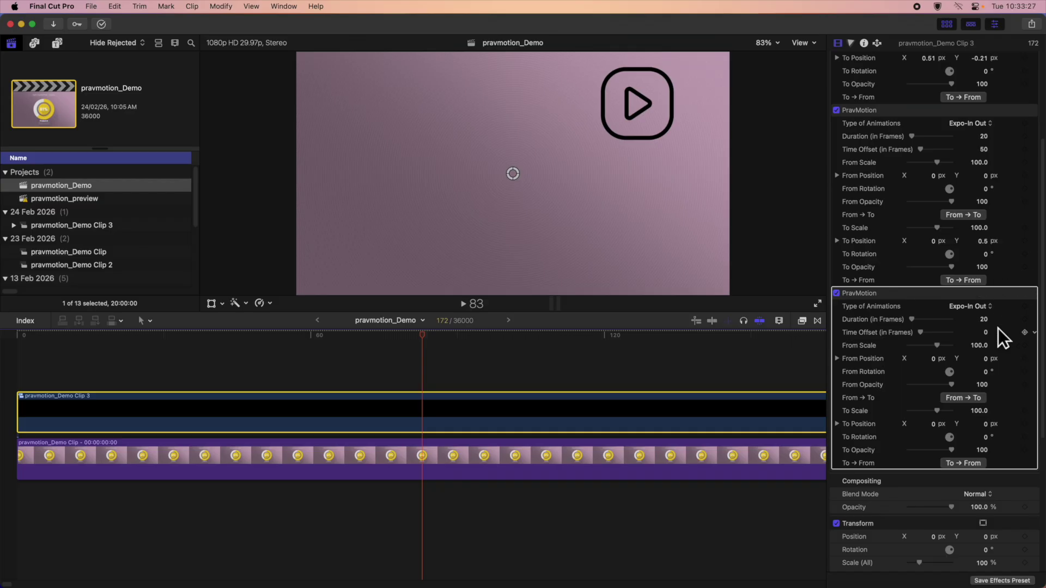
# - Set the third PravMotion's Time Offset to 100 frames and To Position X to -1.05 px at frame 120, and play from the beginning
pyautogui.click(986, 332)
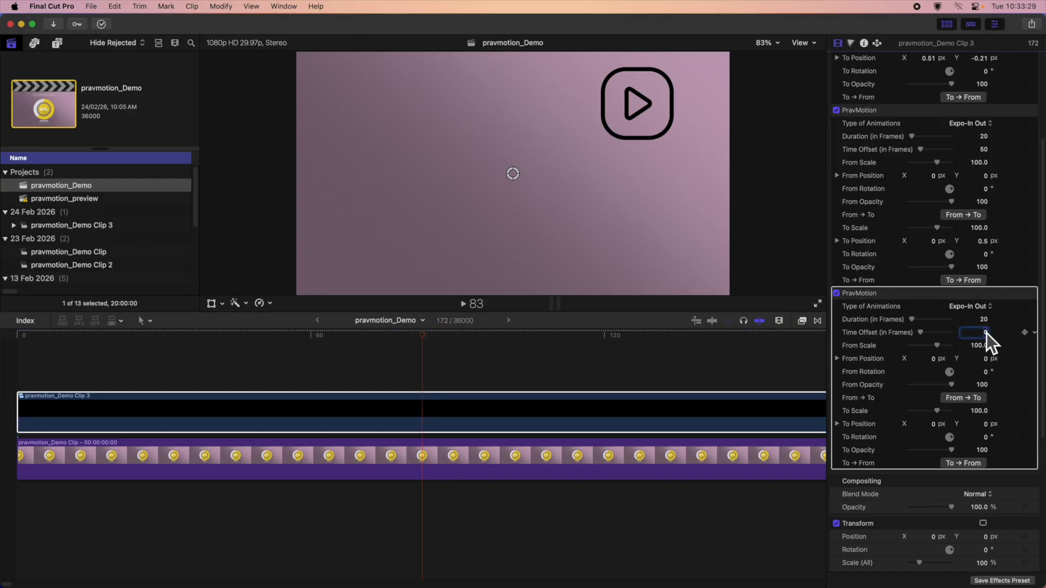
pyautogui.write('100')
pyautogui.moveTo(430, 336); pyautogui.dragTo(607, 352)
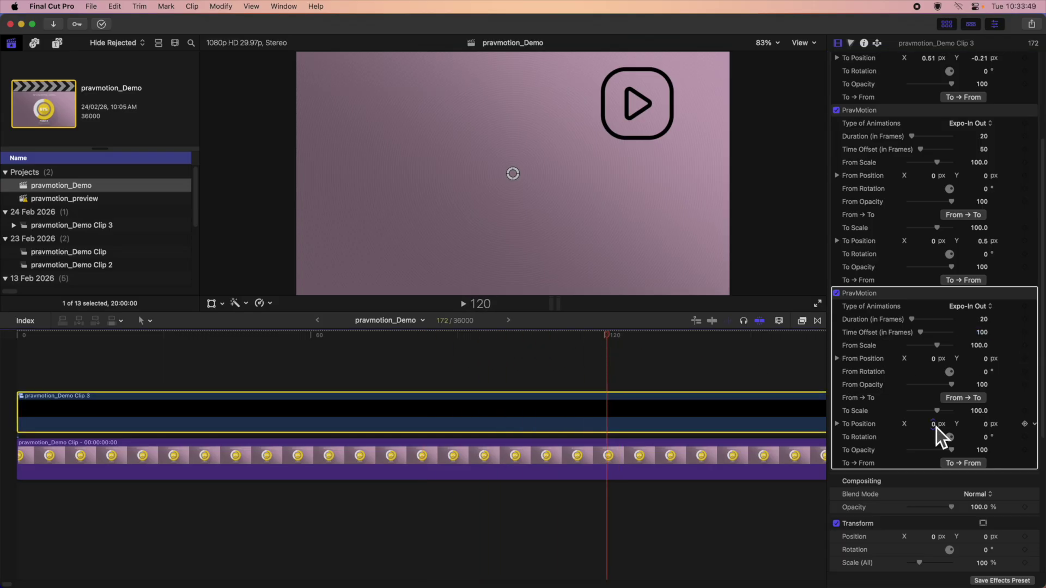
pyautogui.moveTo(935, 427); pyautogui.dragTo(962, 427)
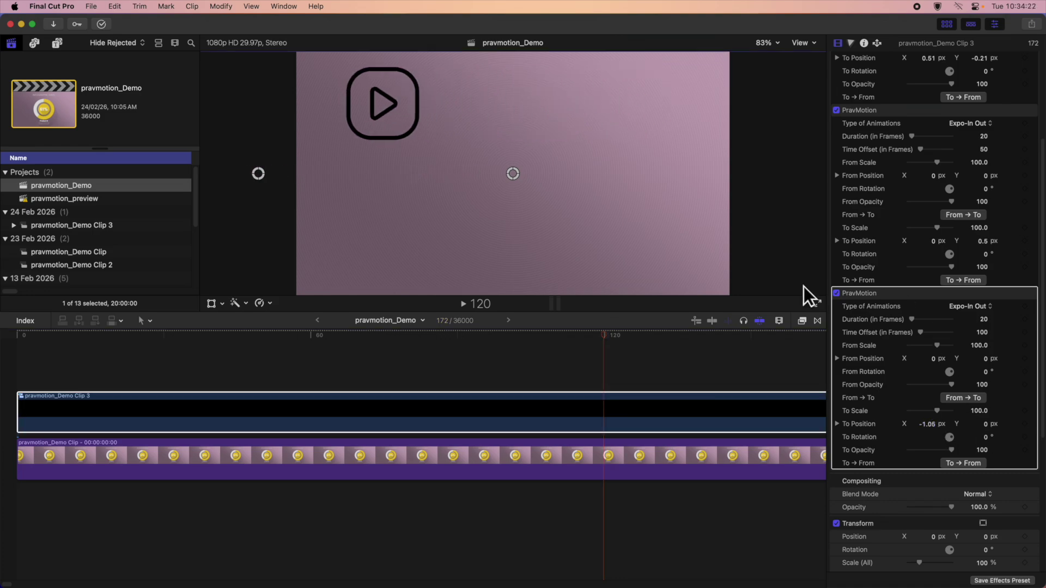
pyautogui.click(594, 459)
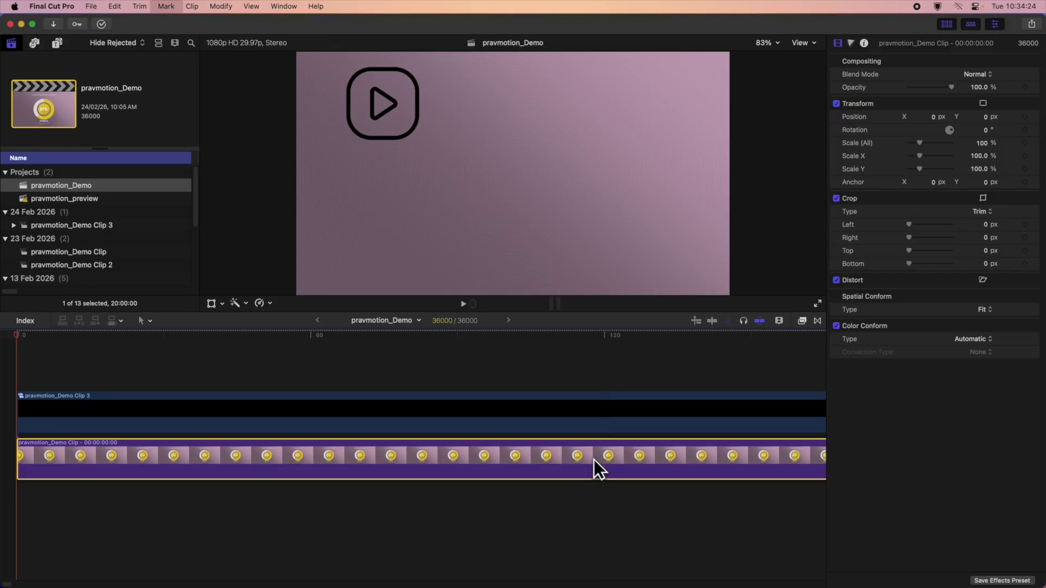
pyautogui.press('space')
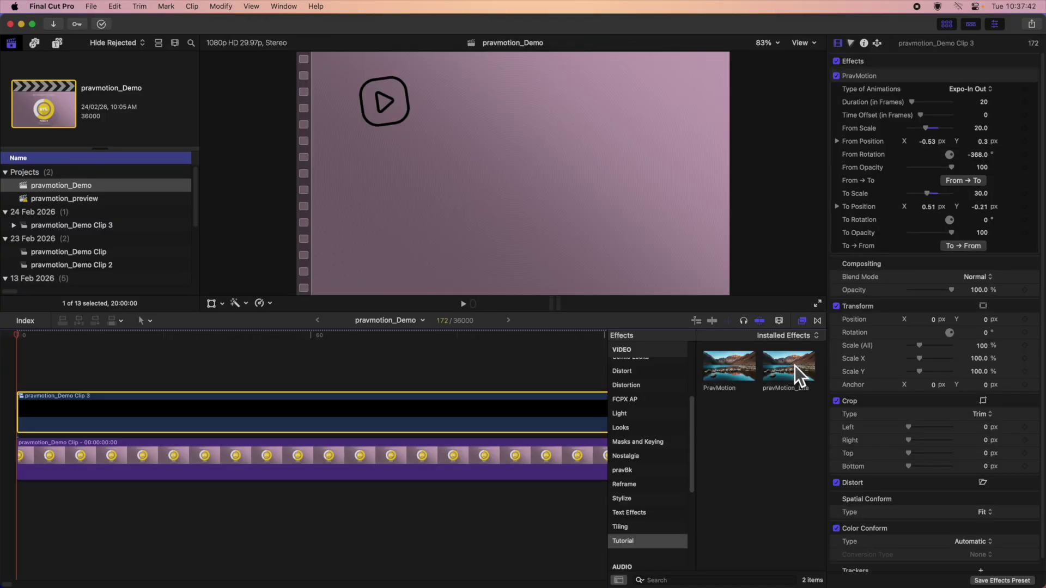
# - Add the pravMotion_Lite effect to the upper clip alongside its single PravMotion effect
pyautogui.moveTo(797, 375); pyautogui.dragTo(321, 420)
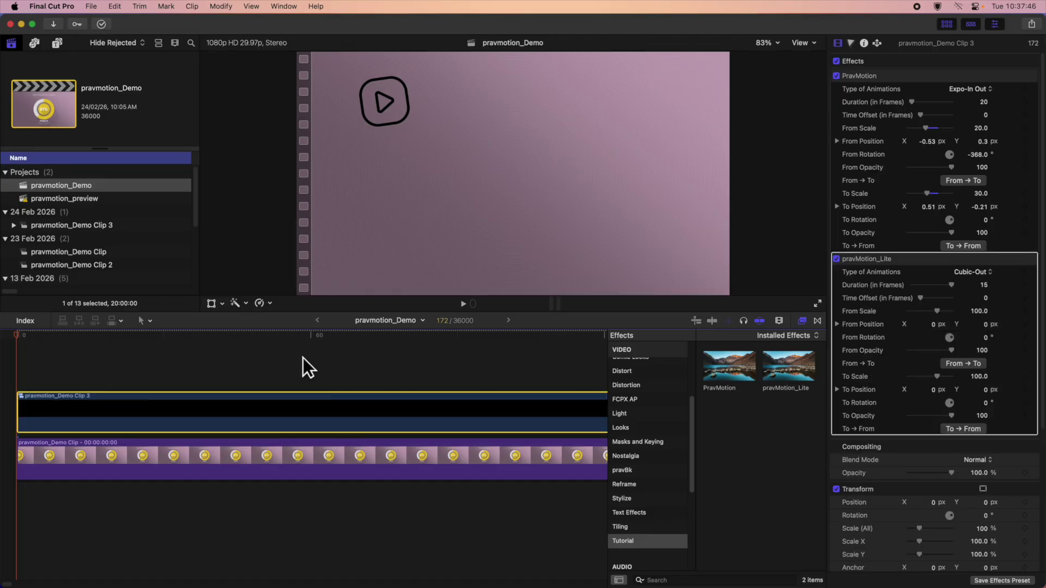
pyautogui.press('super+5')
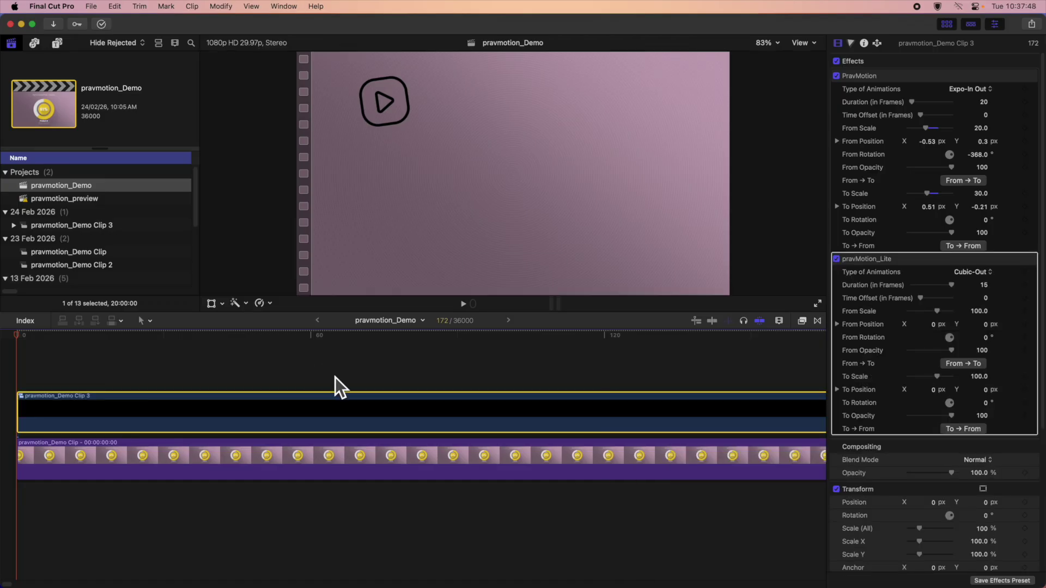